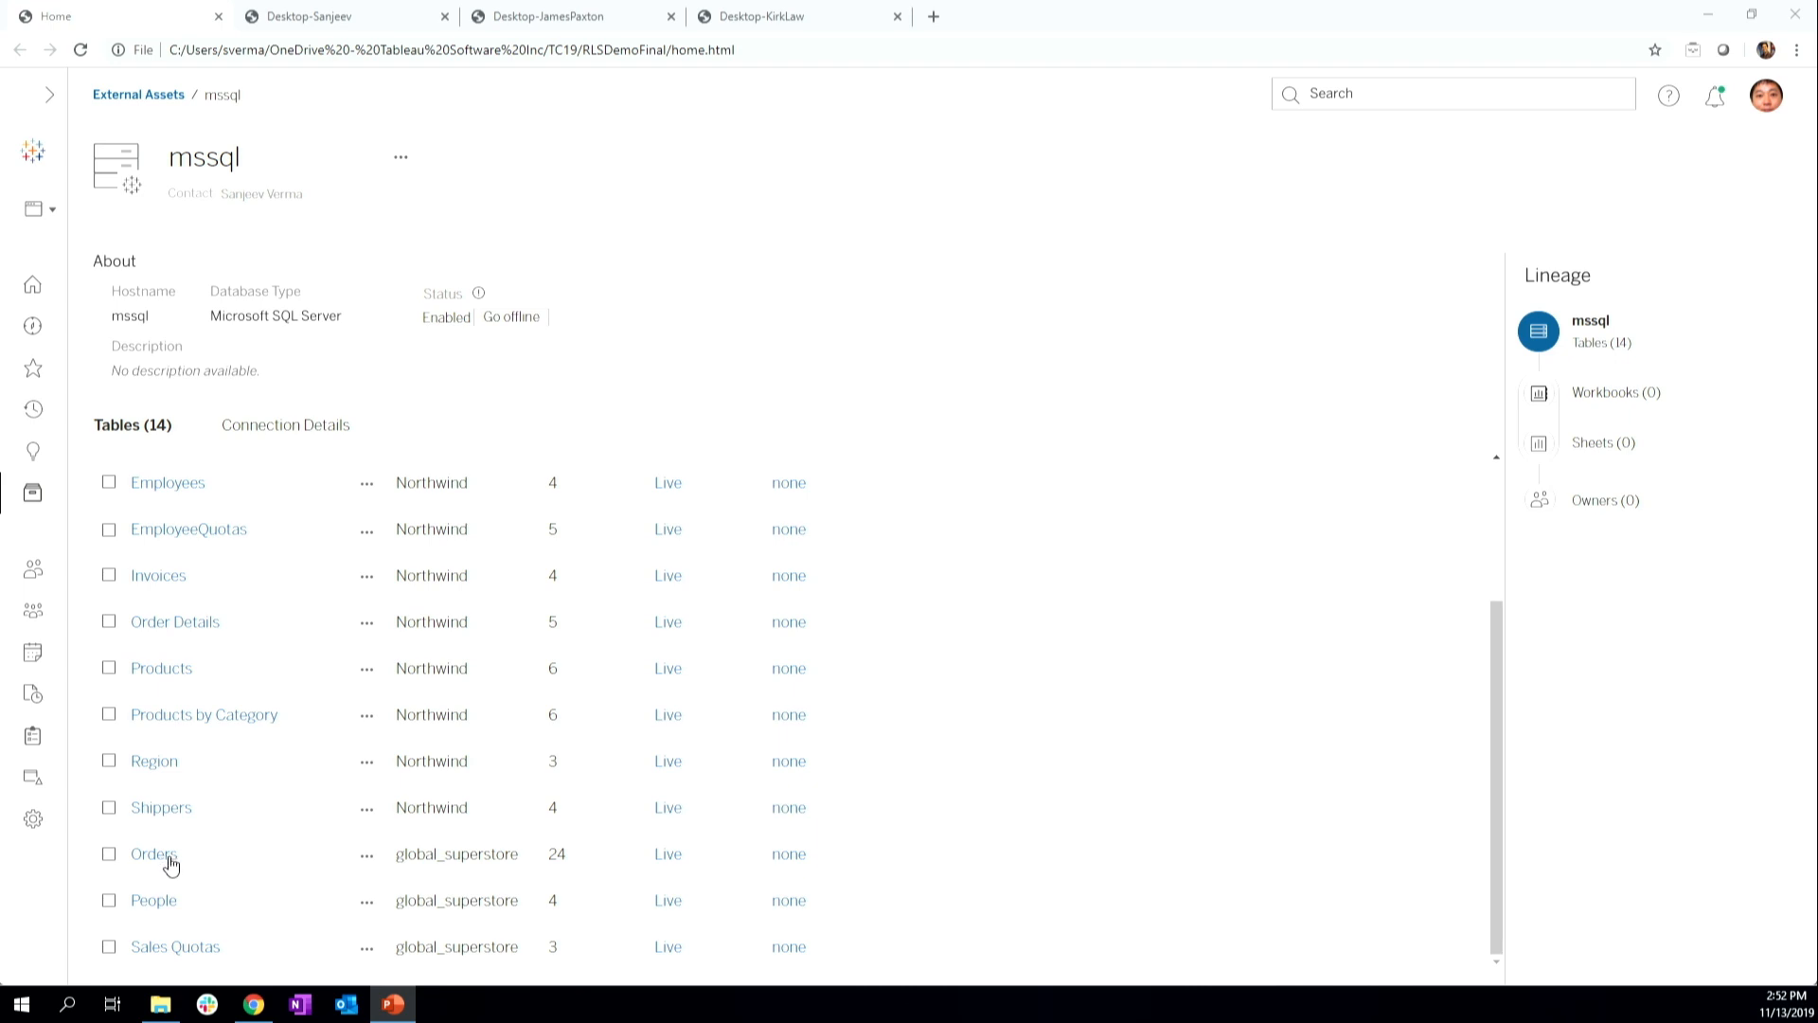
- Start a new row-level security policy from the Orders table of global_superstore and add Orders to its accessible tables
click(171, 862)
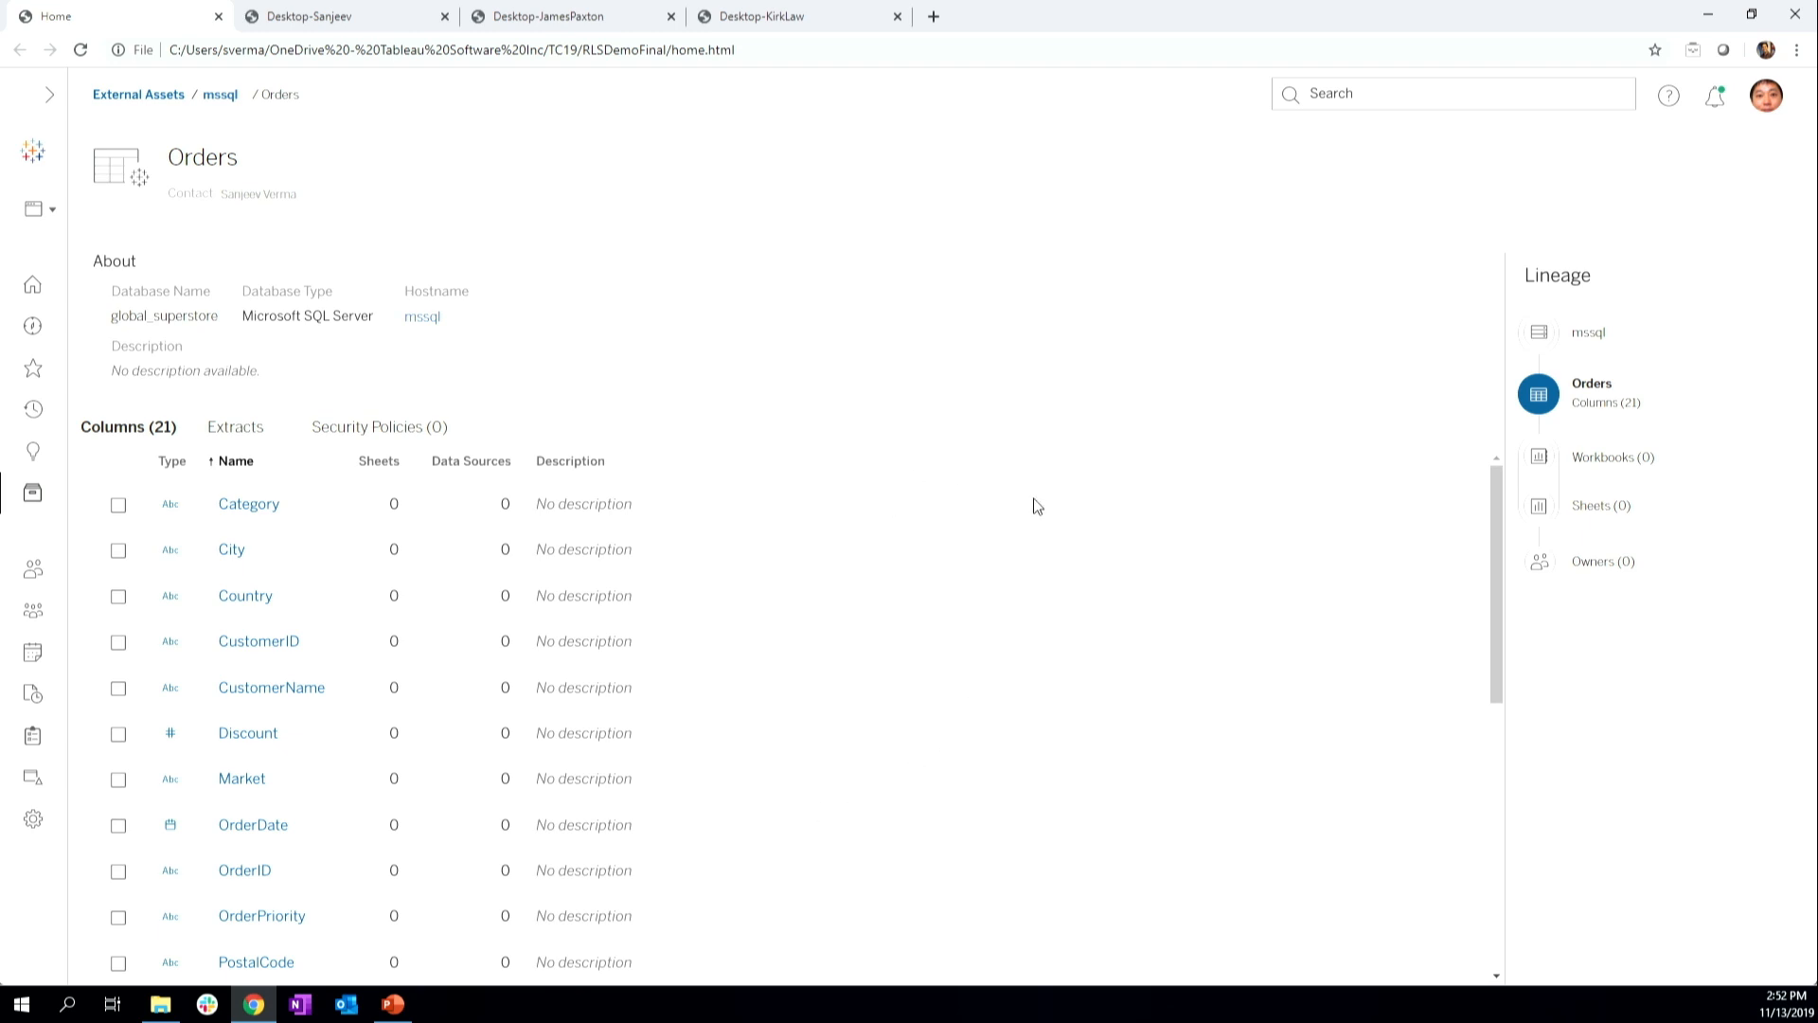
click(389, 434)
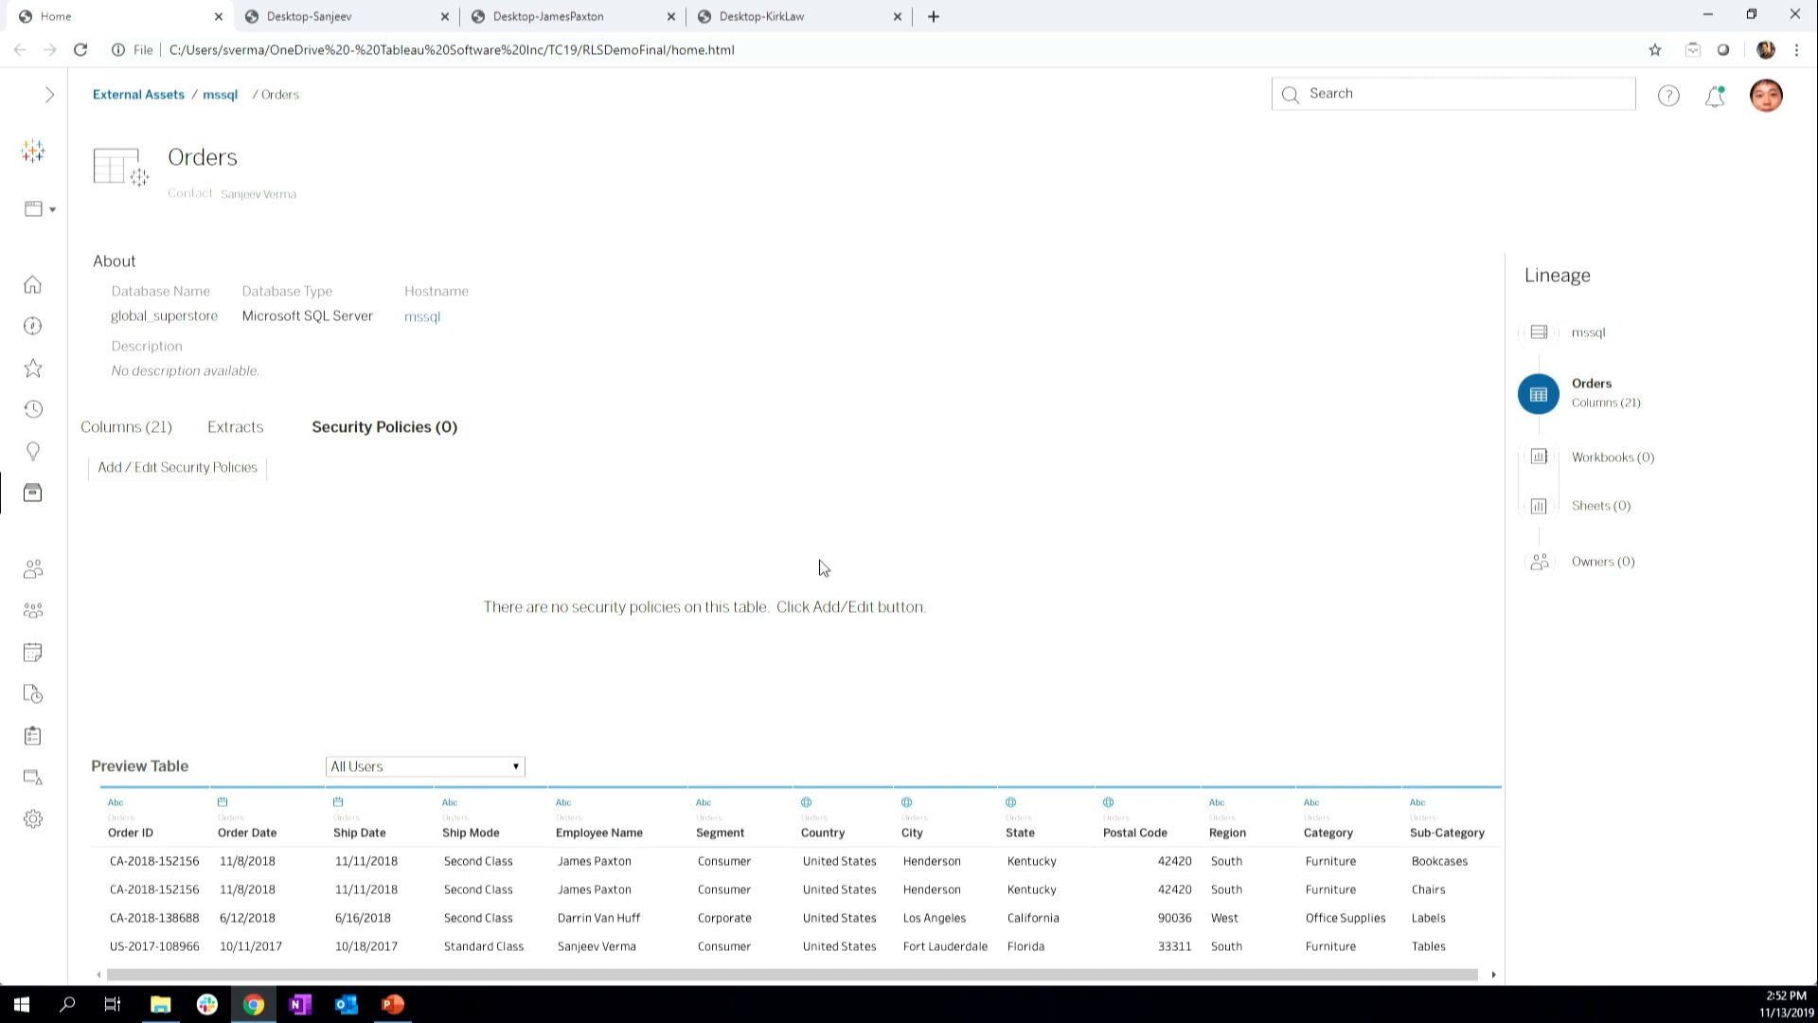
click(163, 470)
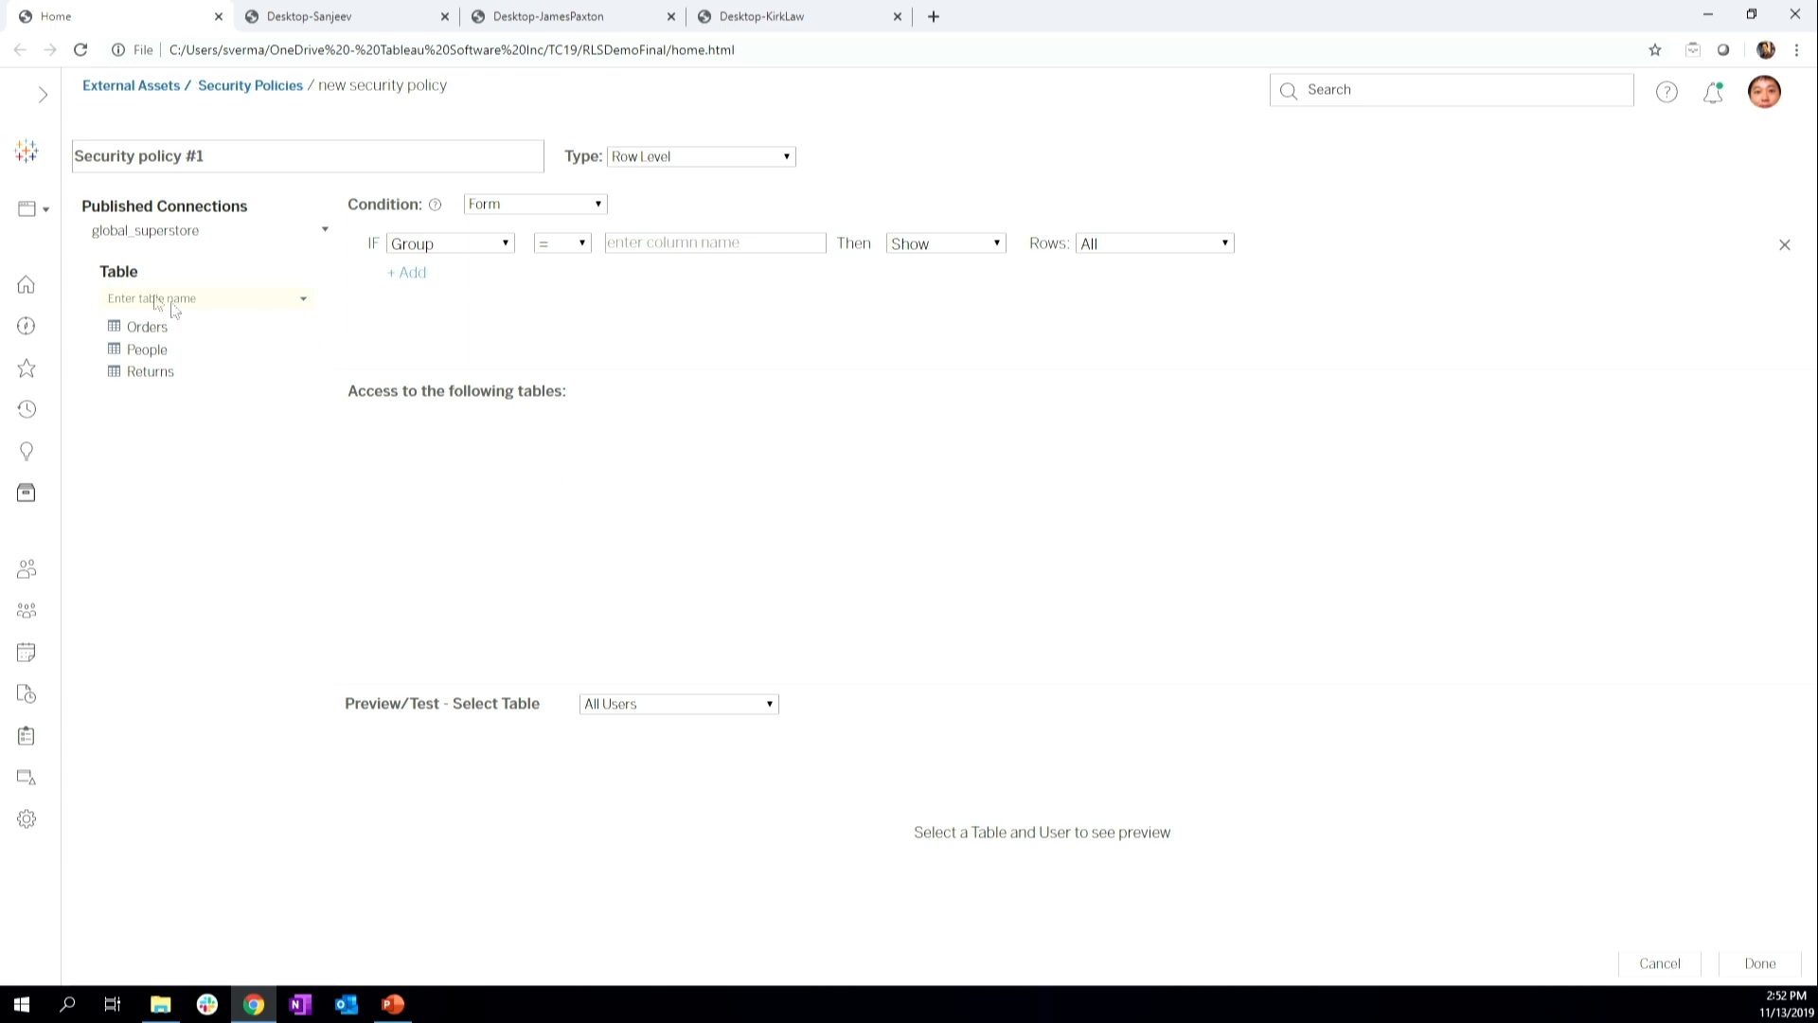
click(139, 331)
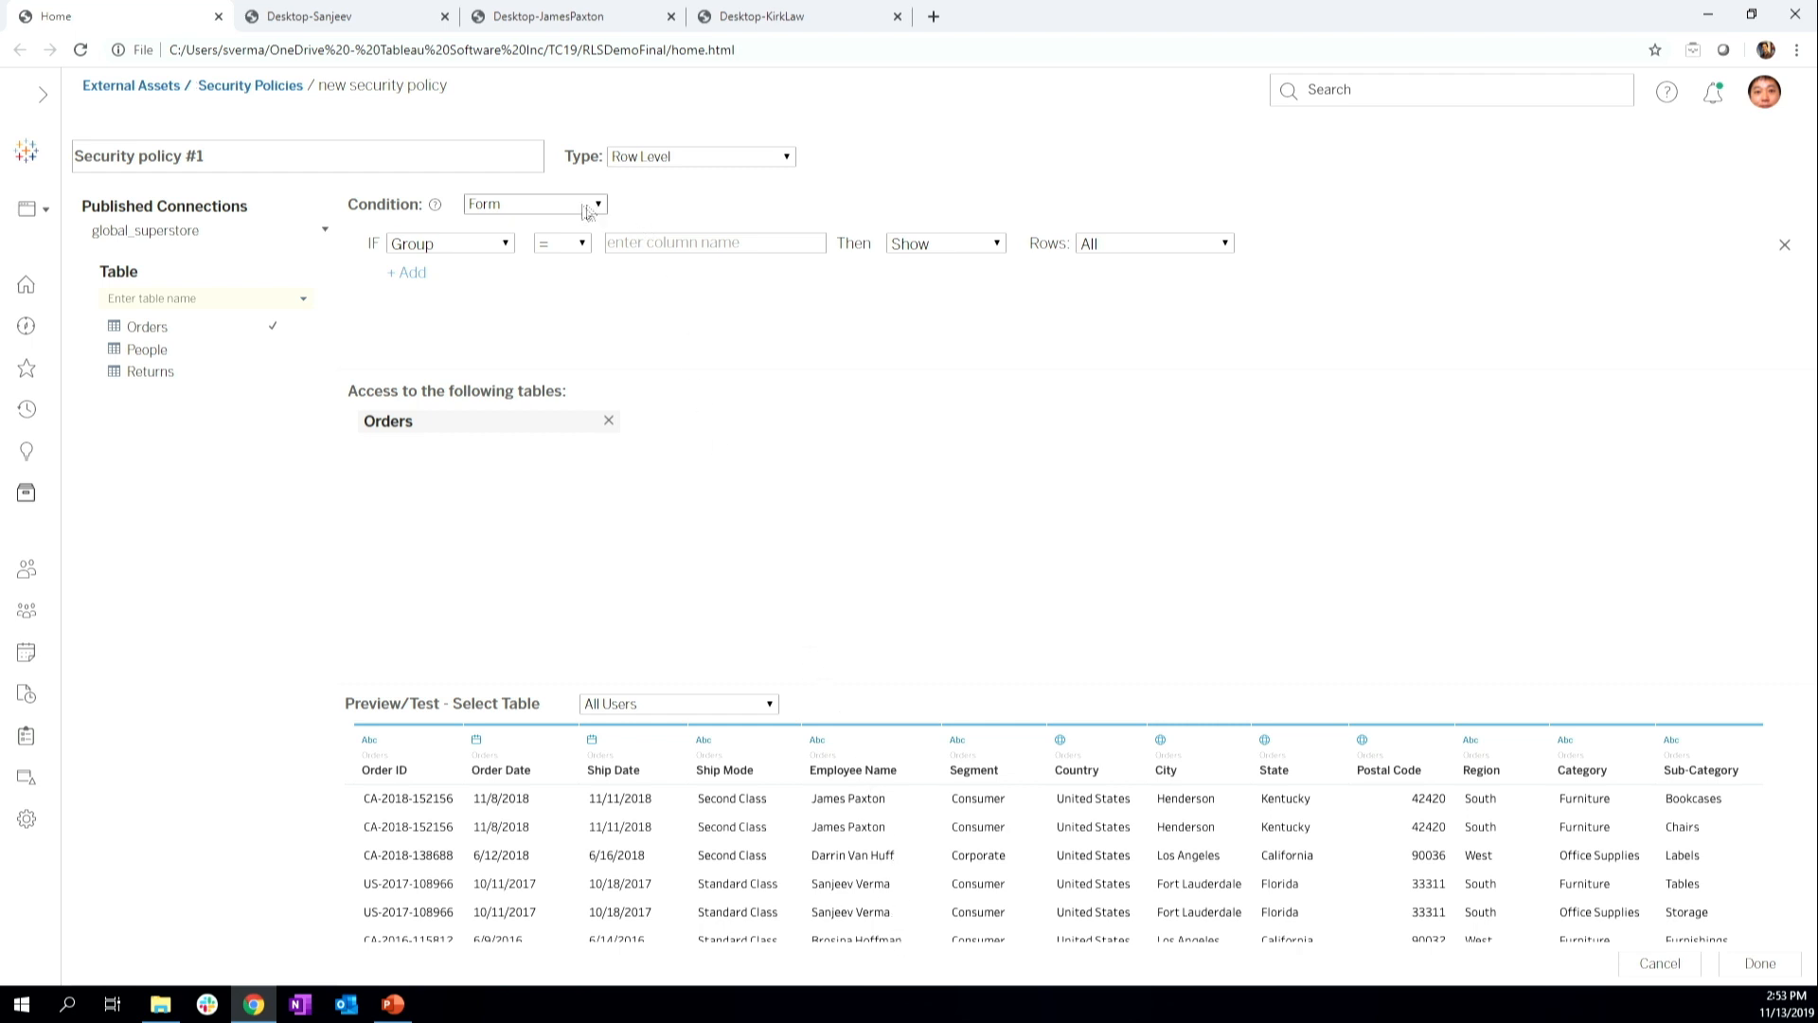
- Define the policy condition as UserName = Employee Name, showing Conditional rows
click(502, 244)
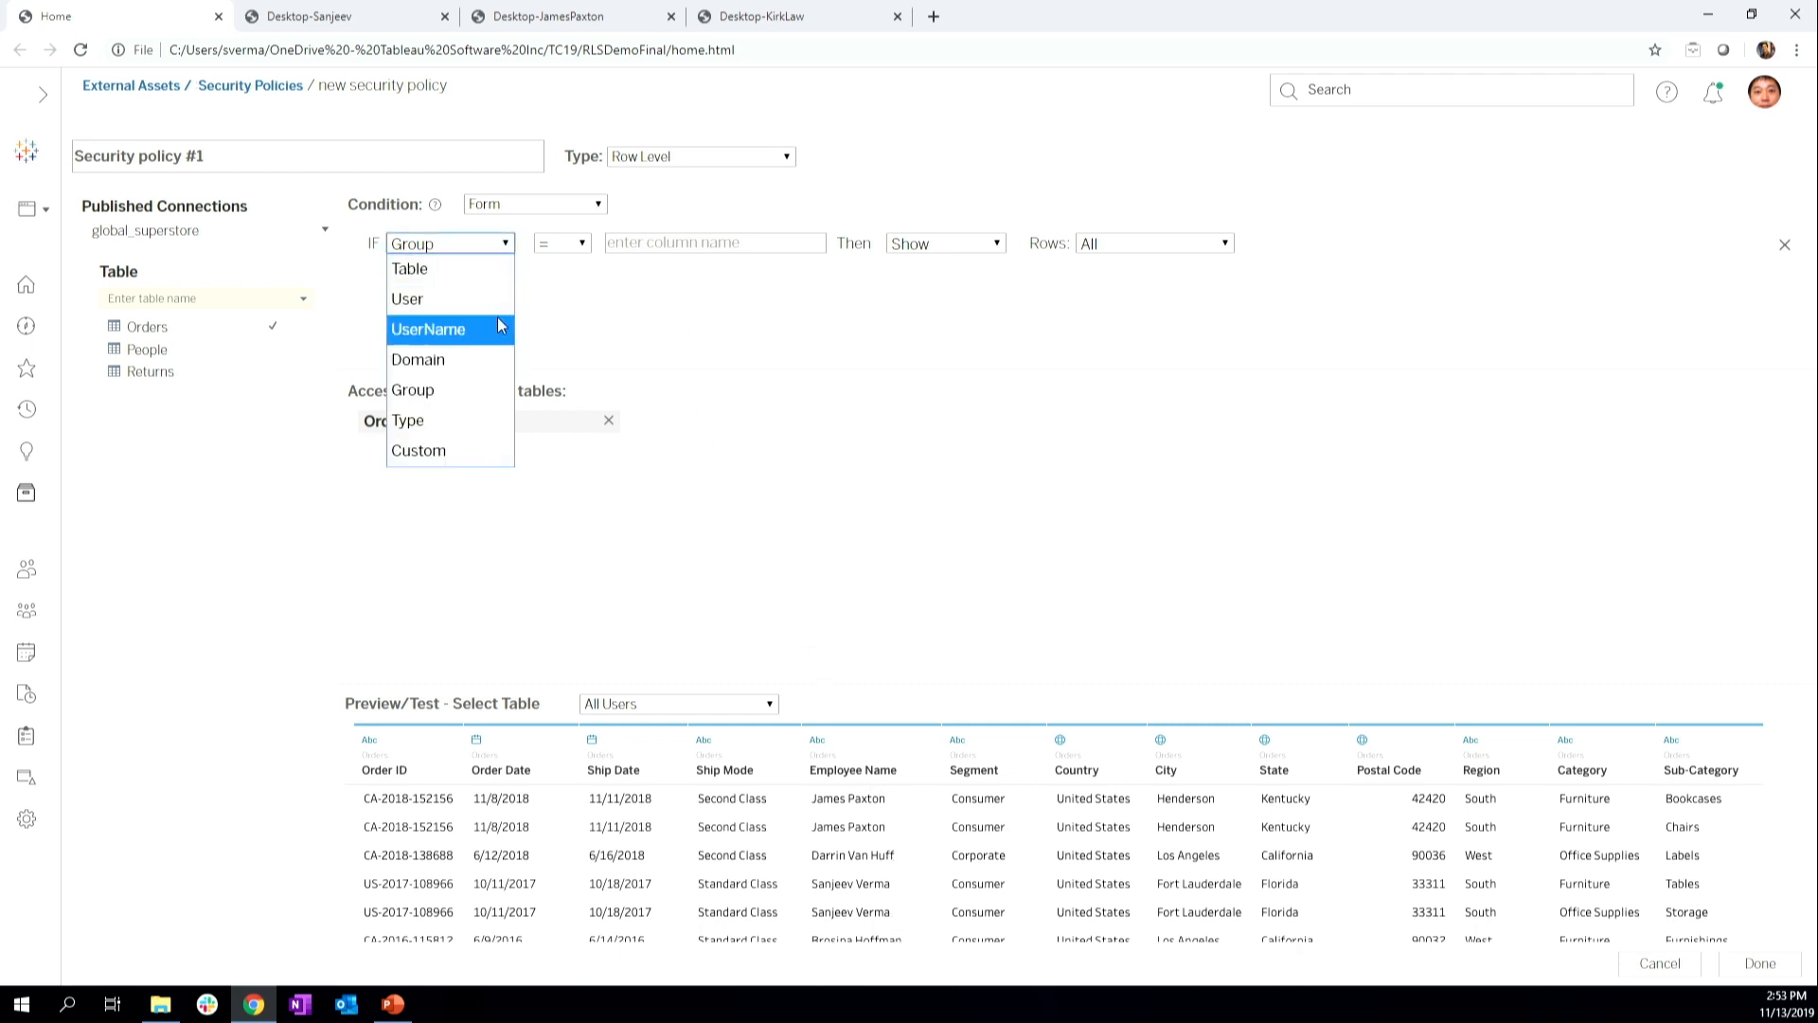
click(502, 325)
click(709, 239)
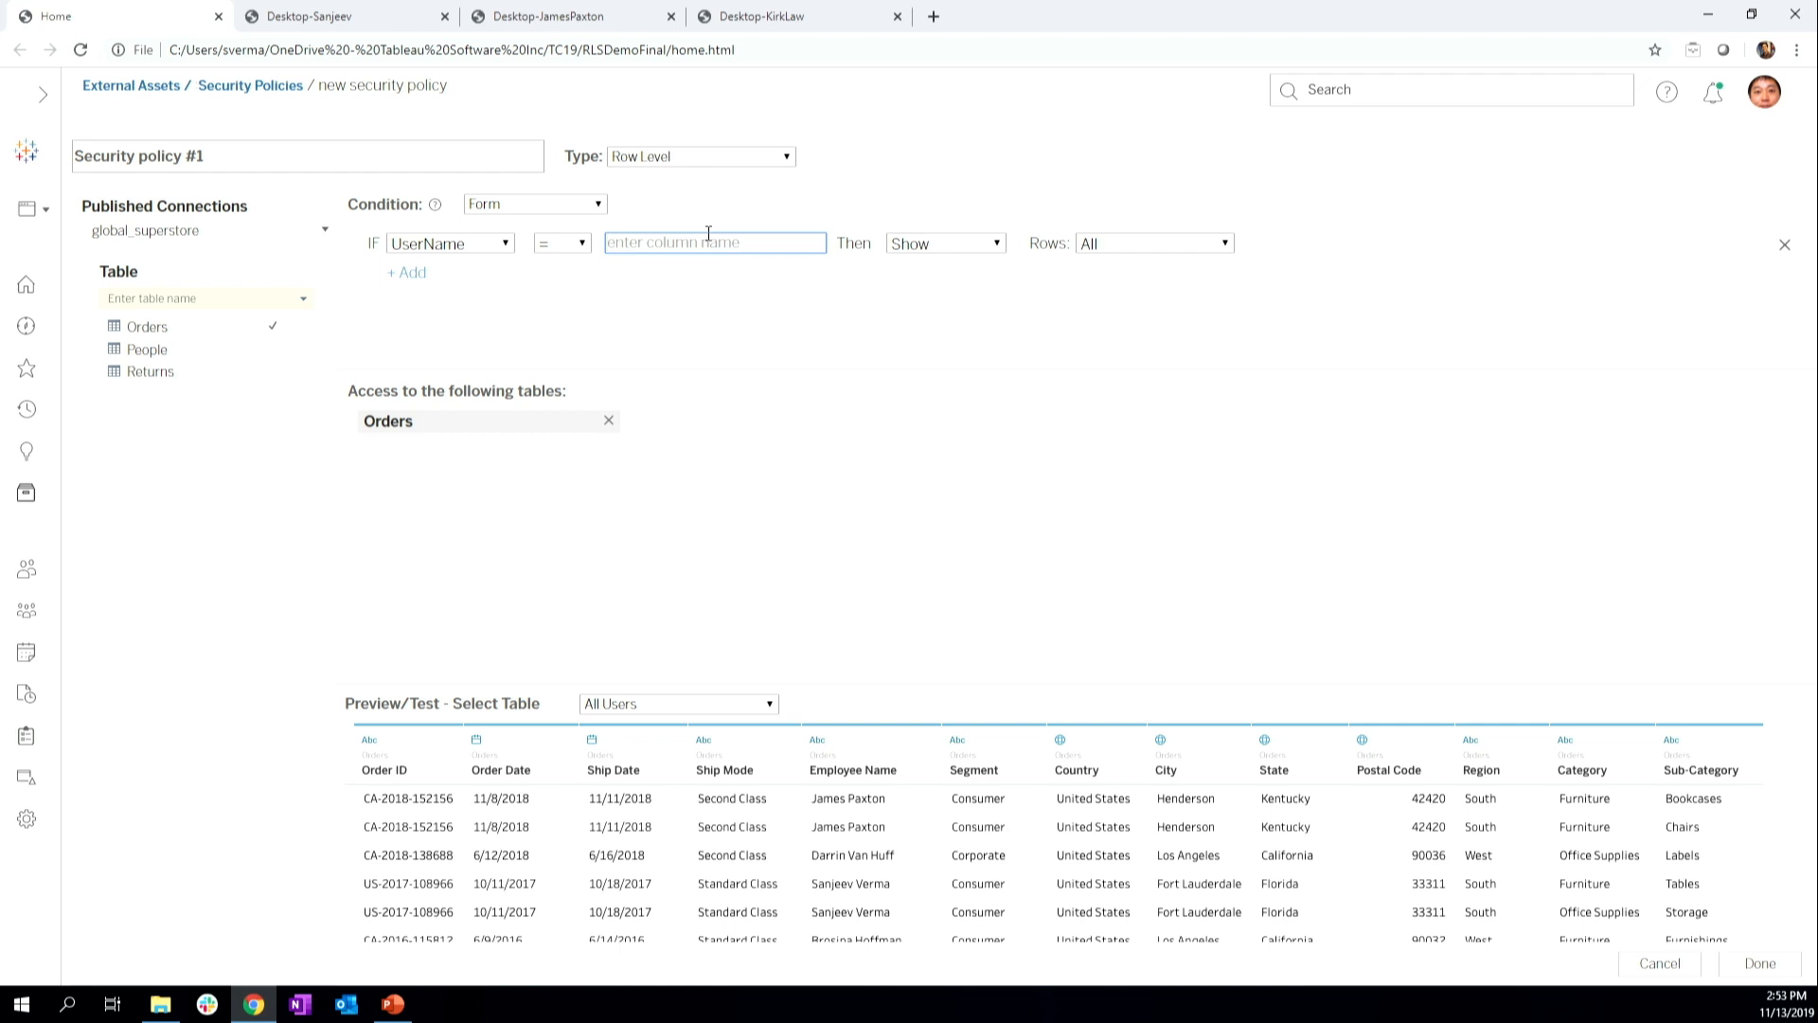
text(Employee Name)
click(1106, 247)
click(1106, 300)
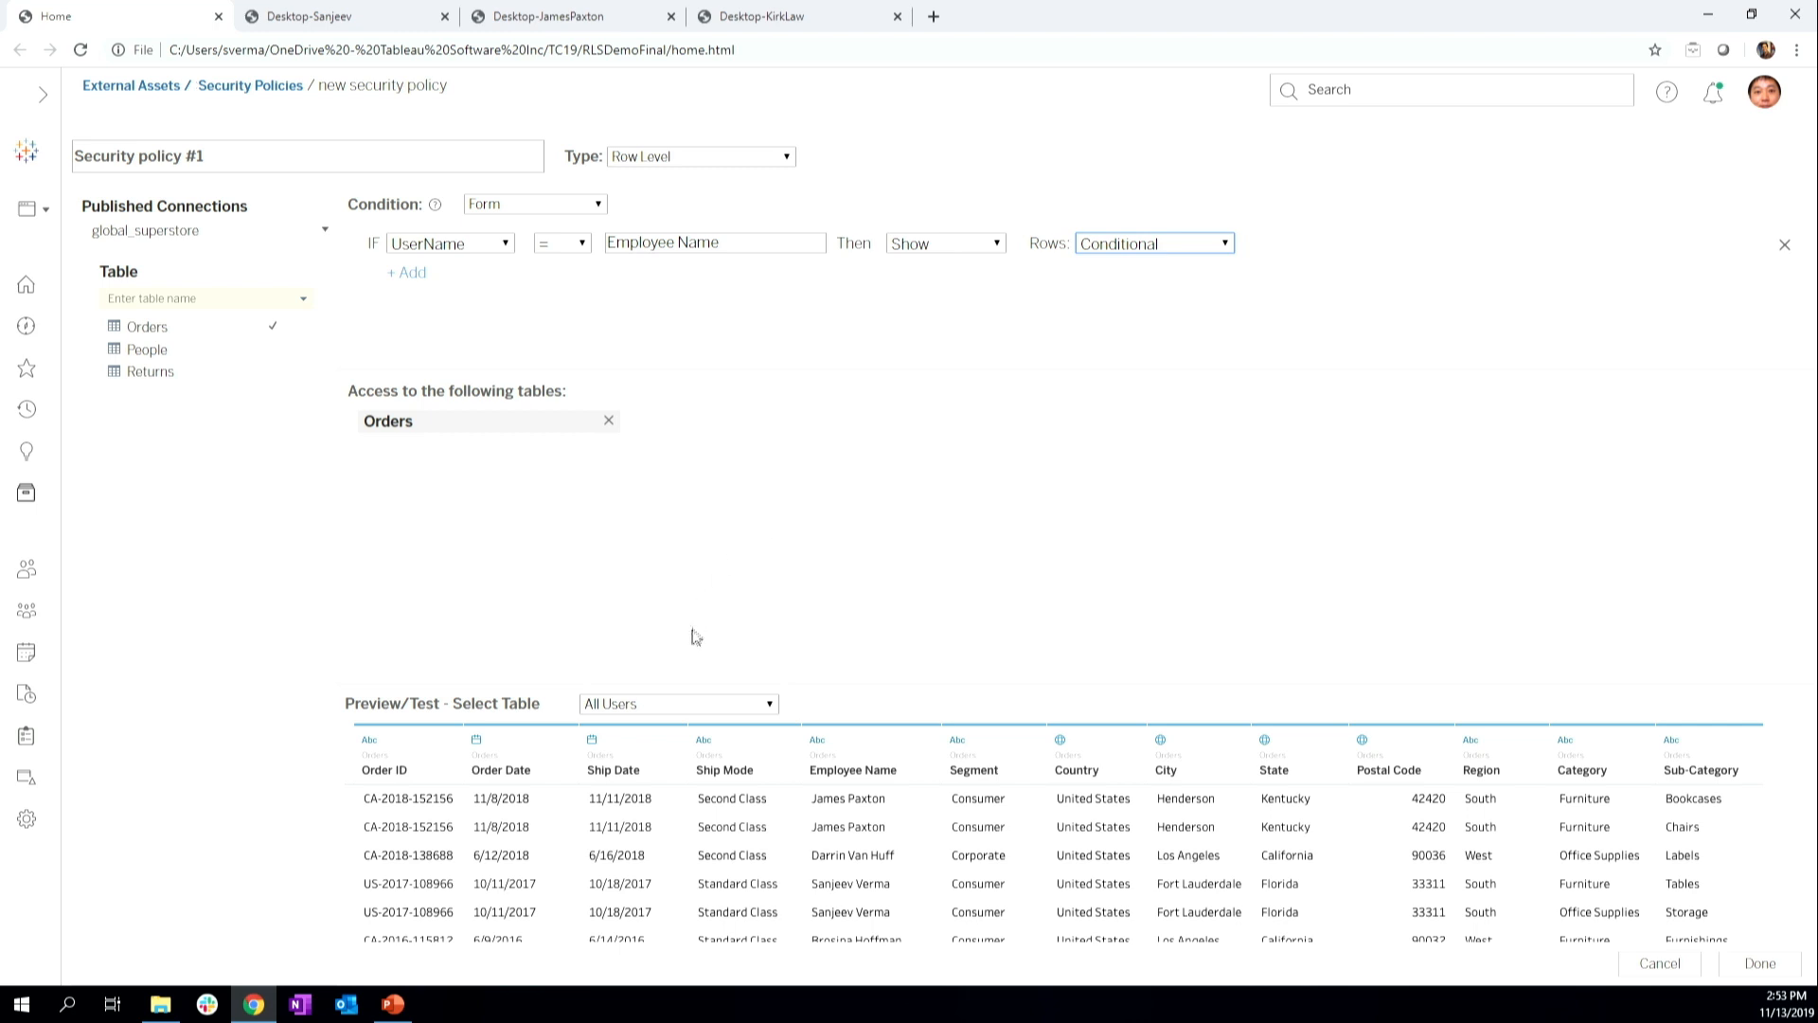
- Test the Orders preview as two individual users and save the security policy
click(760, 705)
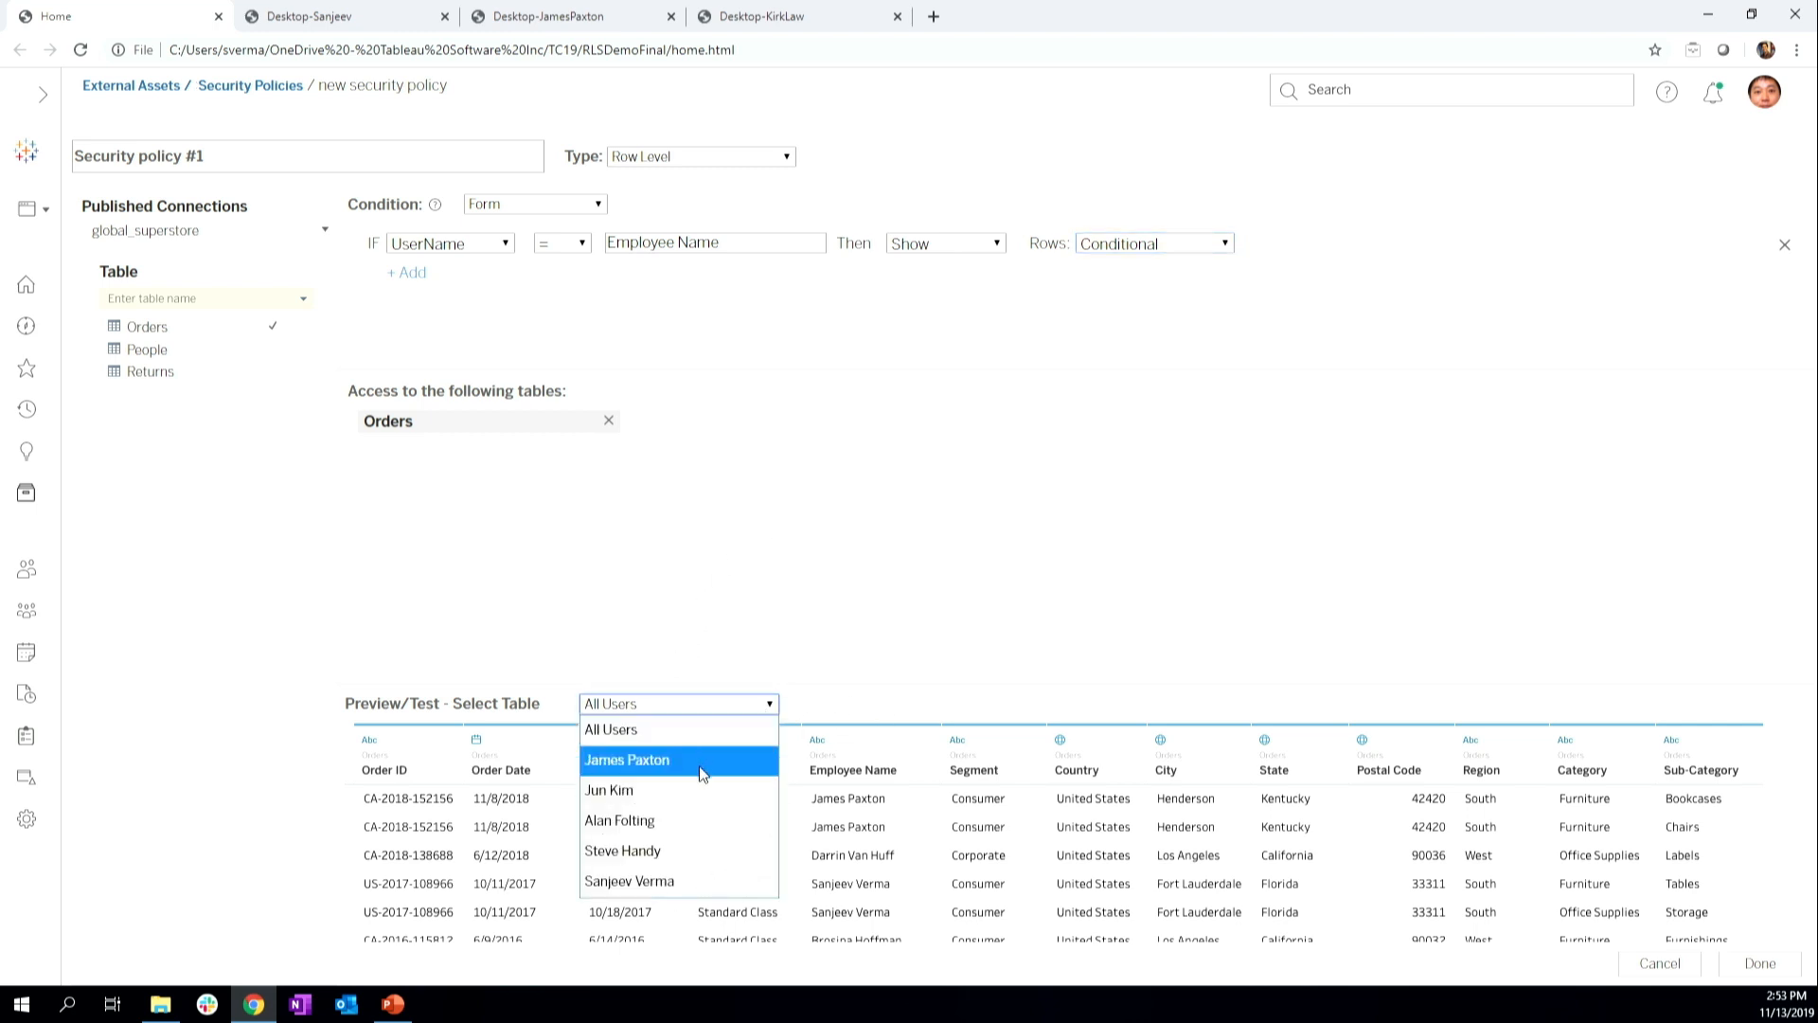
click(689, 881)
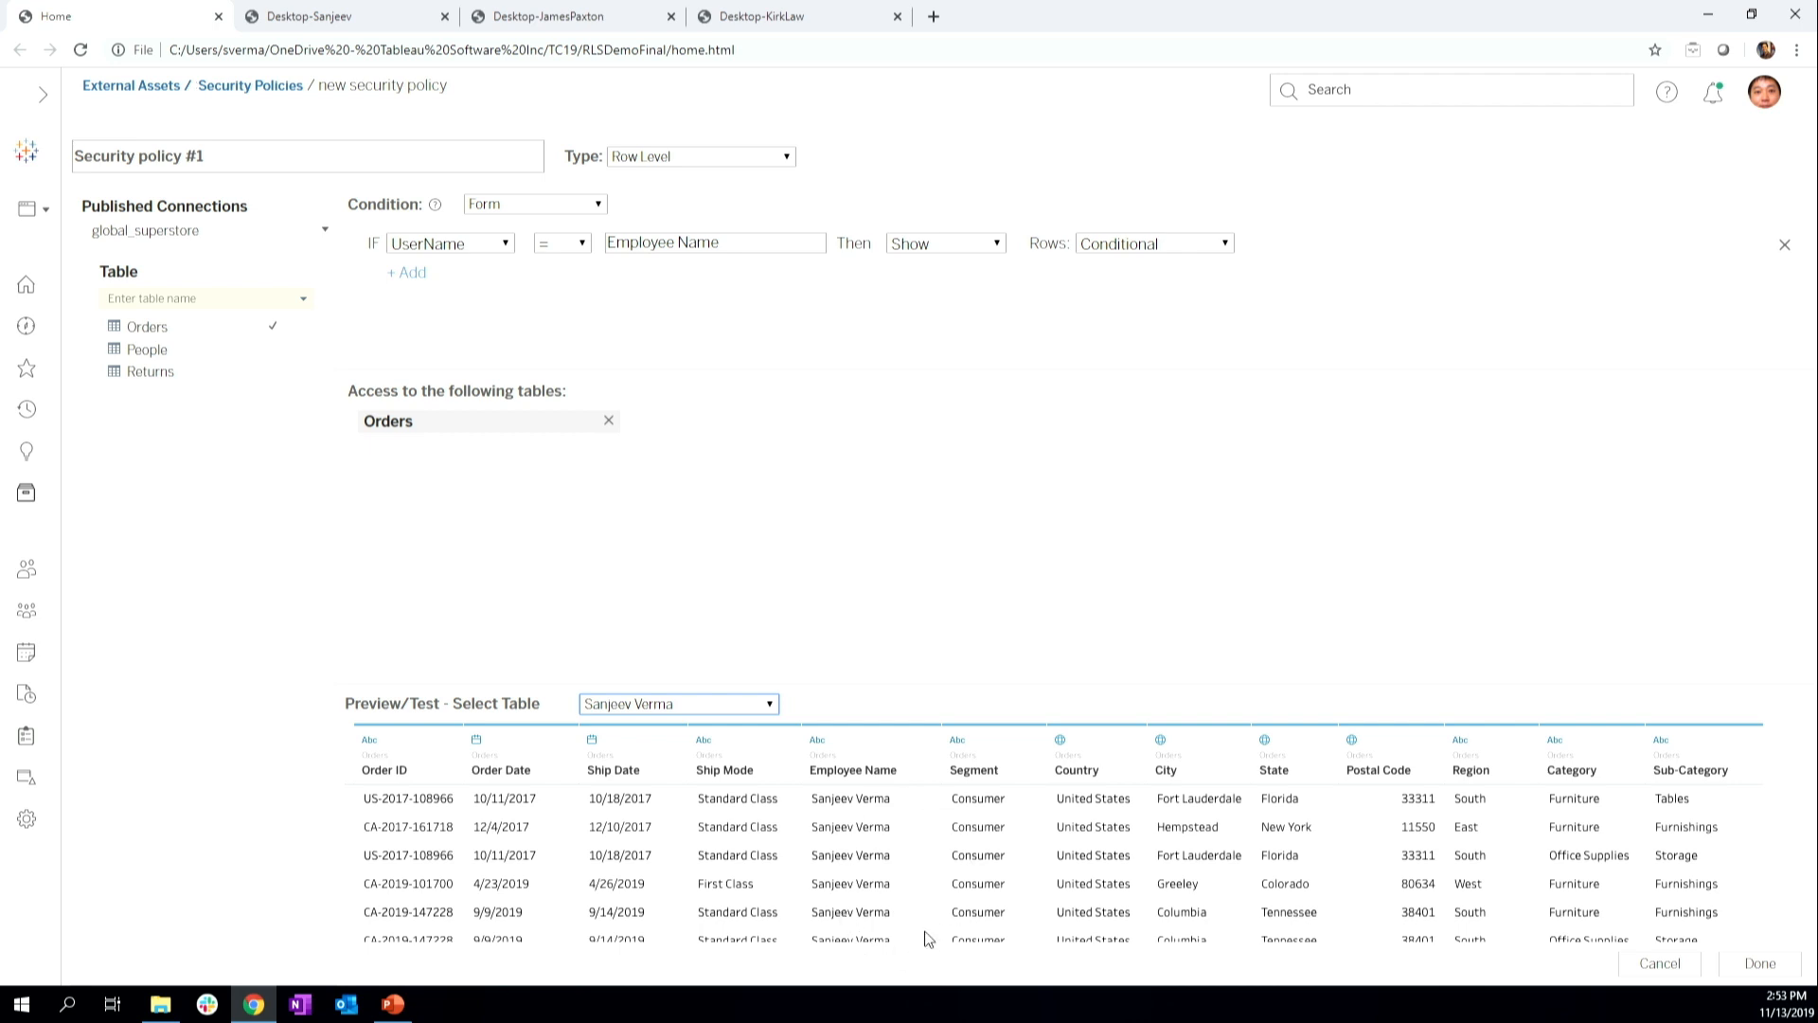
click(713, 704)
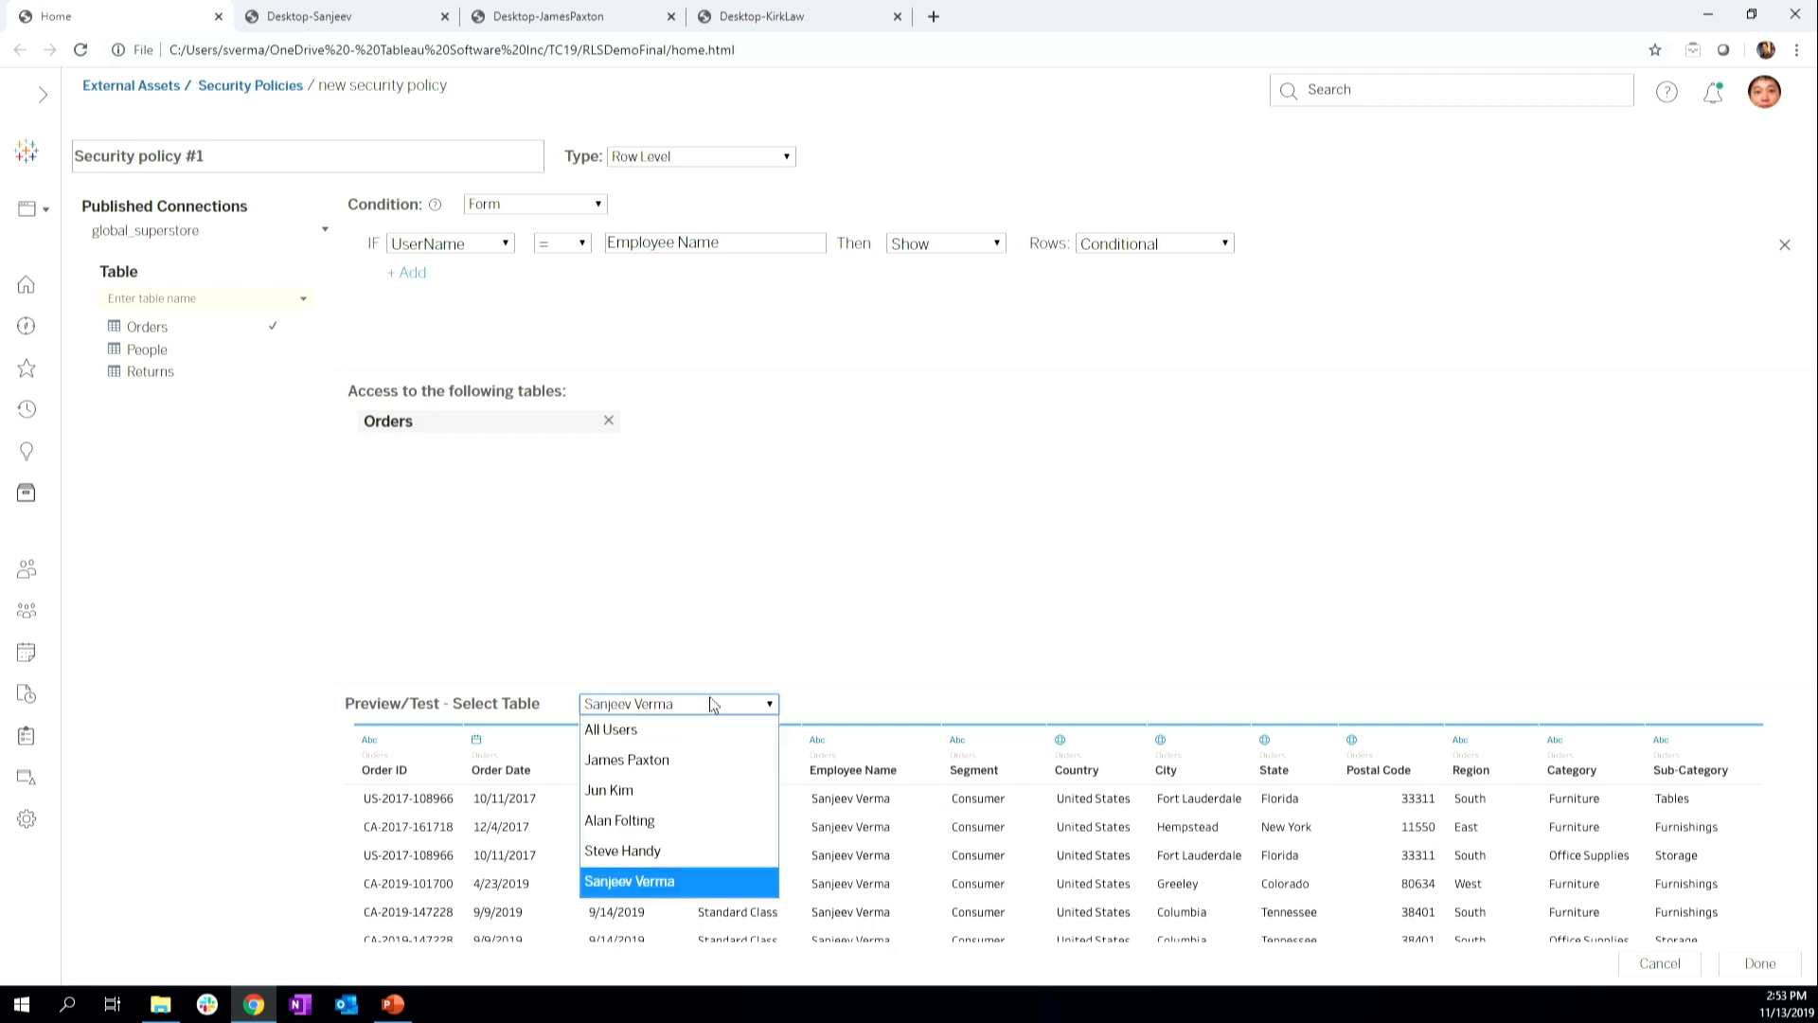
click(691, 764)
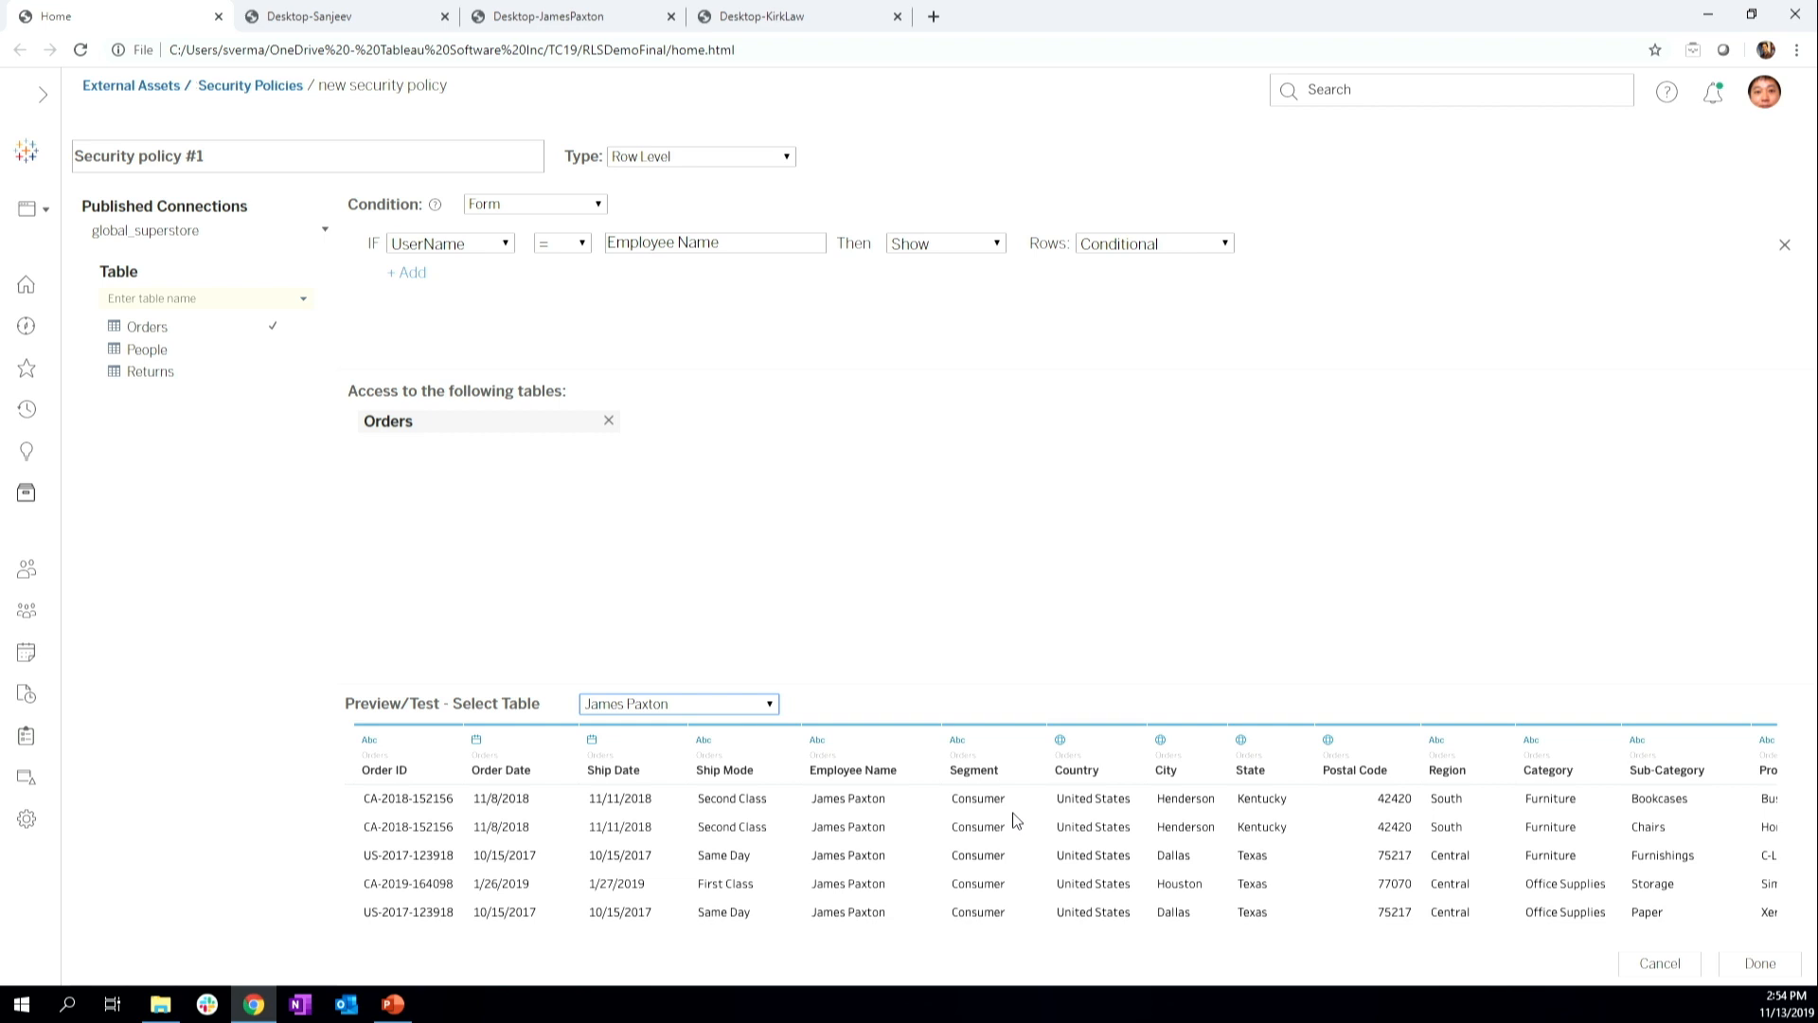
click(769, 703)
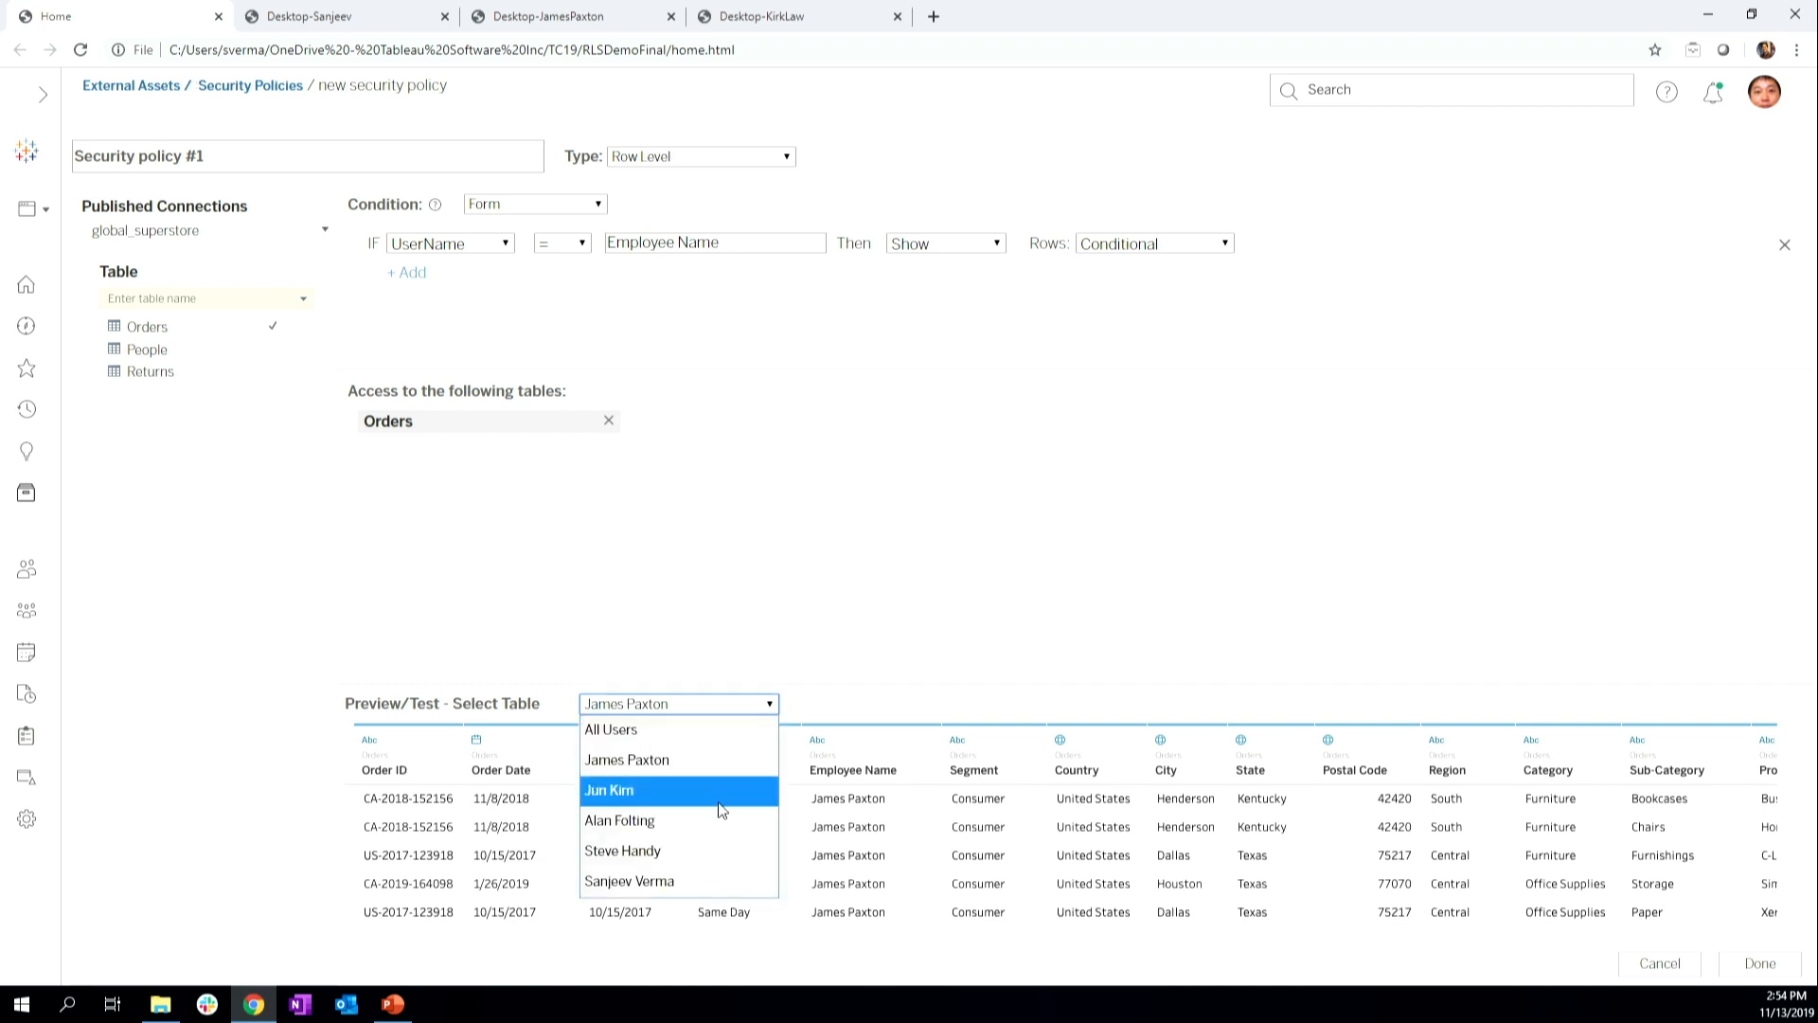
click(944, 581)
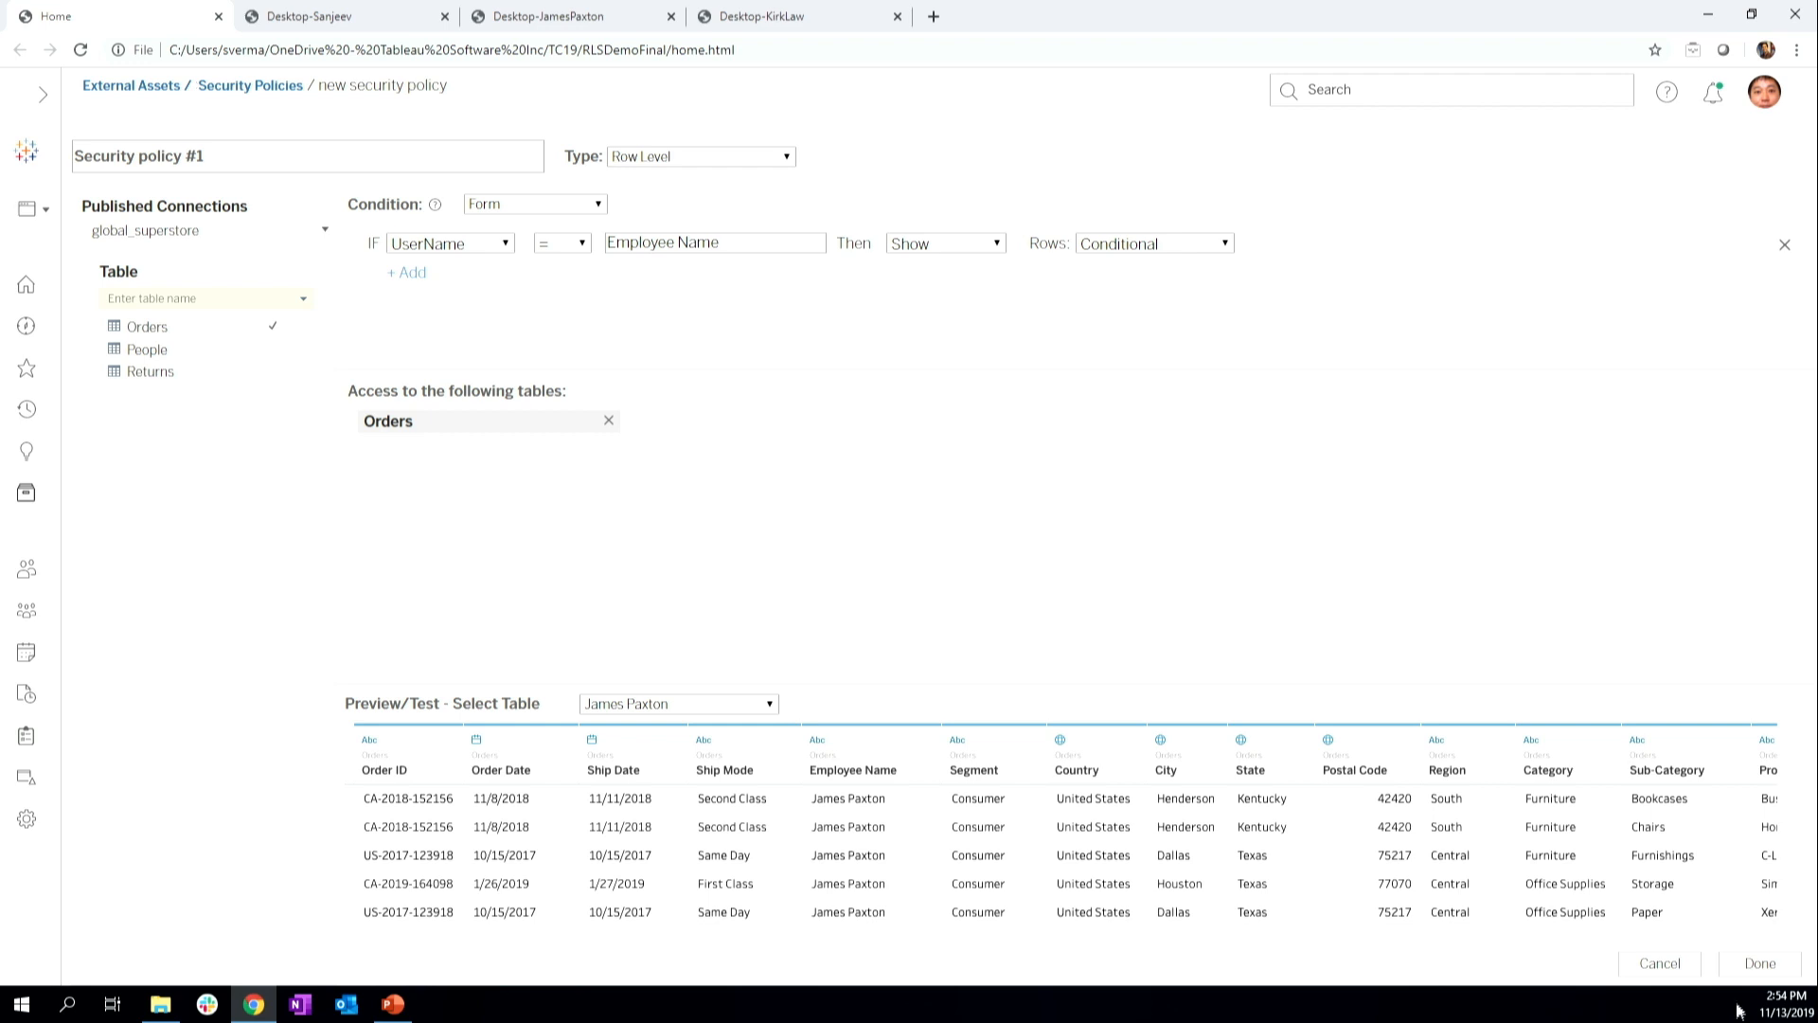
click(1758, 963)
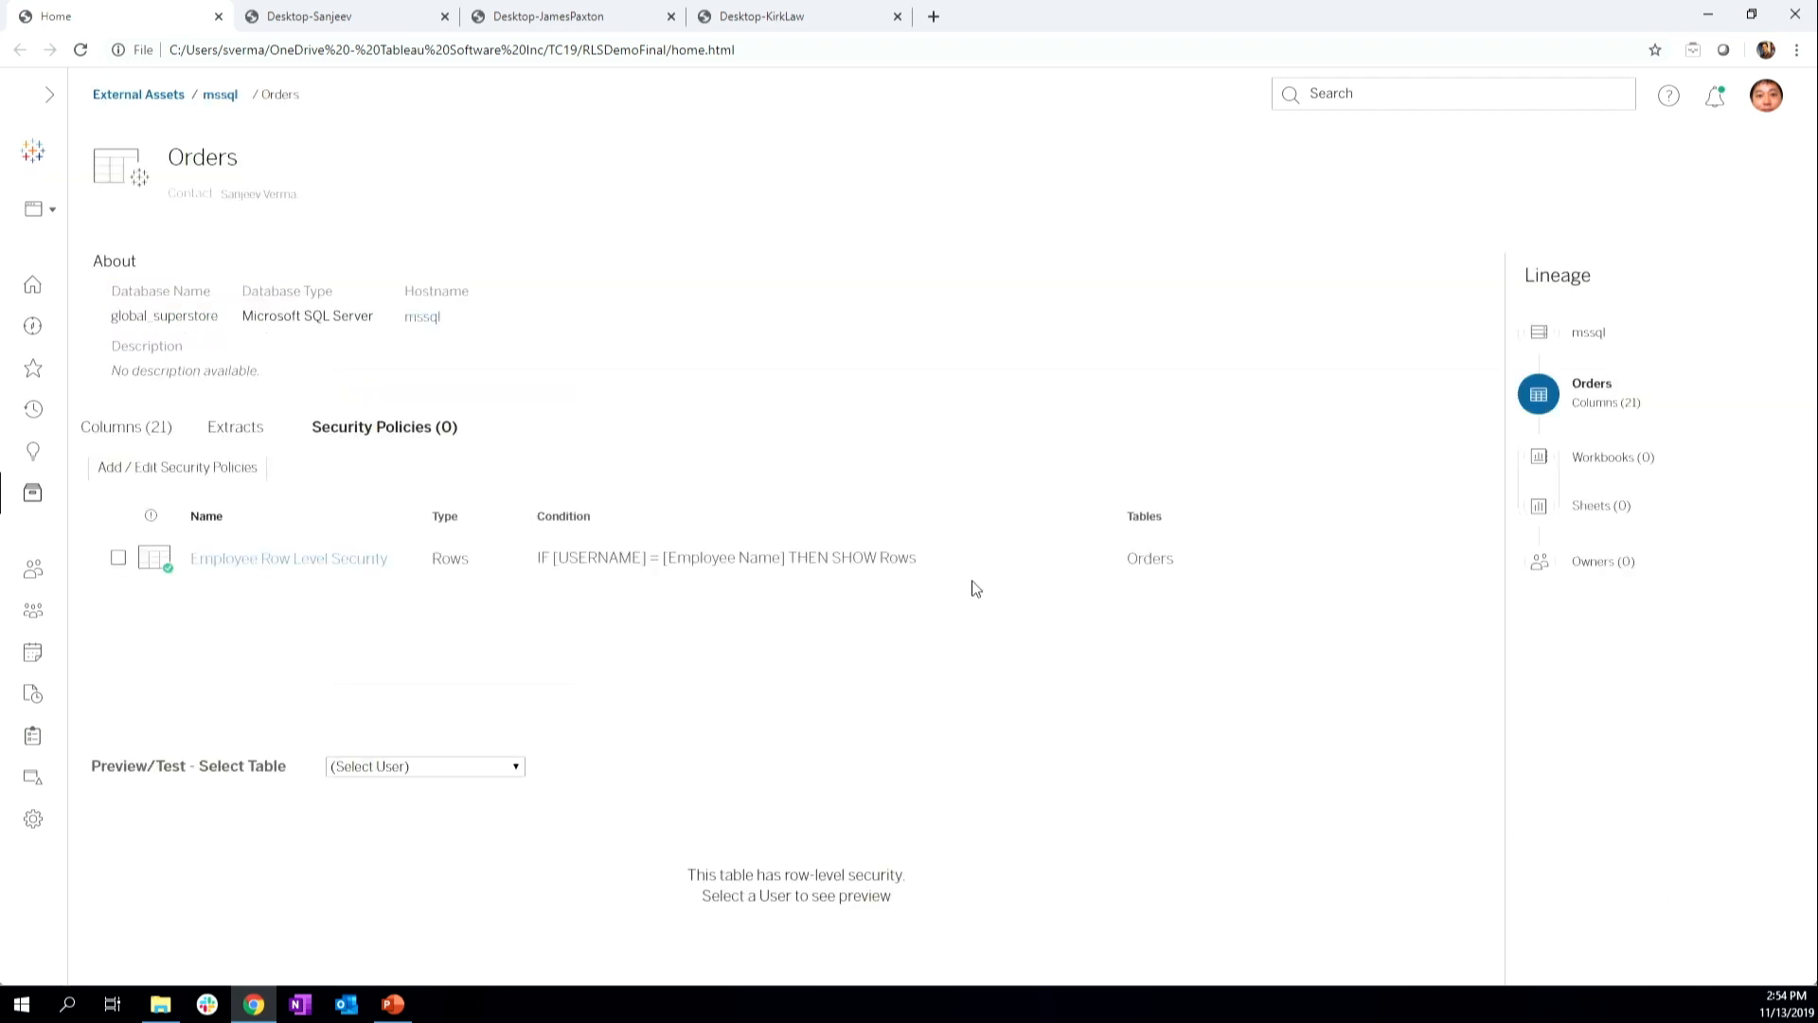
- Start a new security policy from the EmployeeQuotas table in mssql and switch its condition mode to Diagram
click(211, 96)
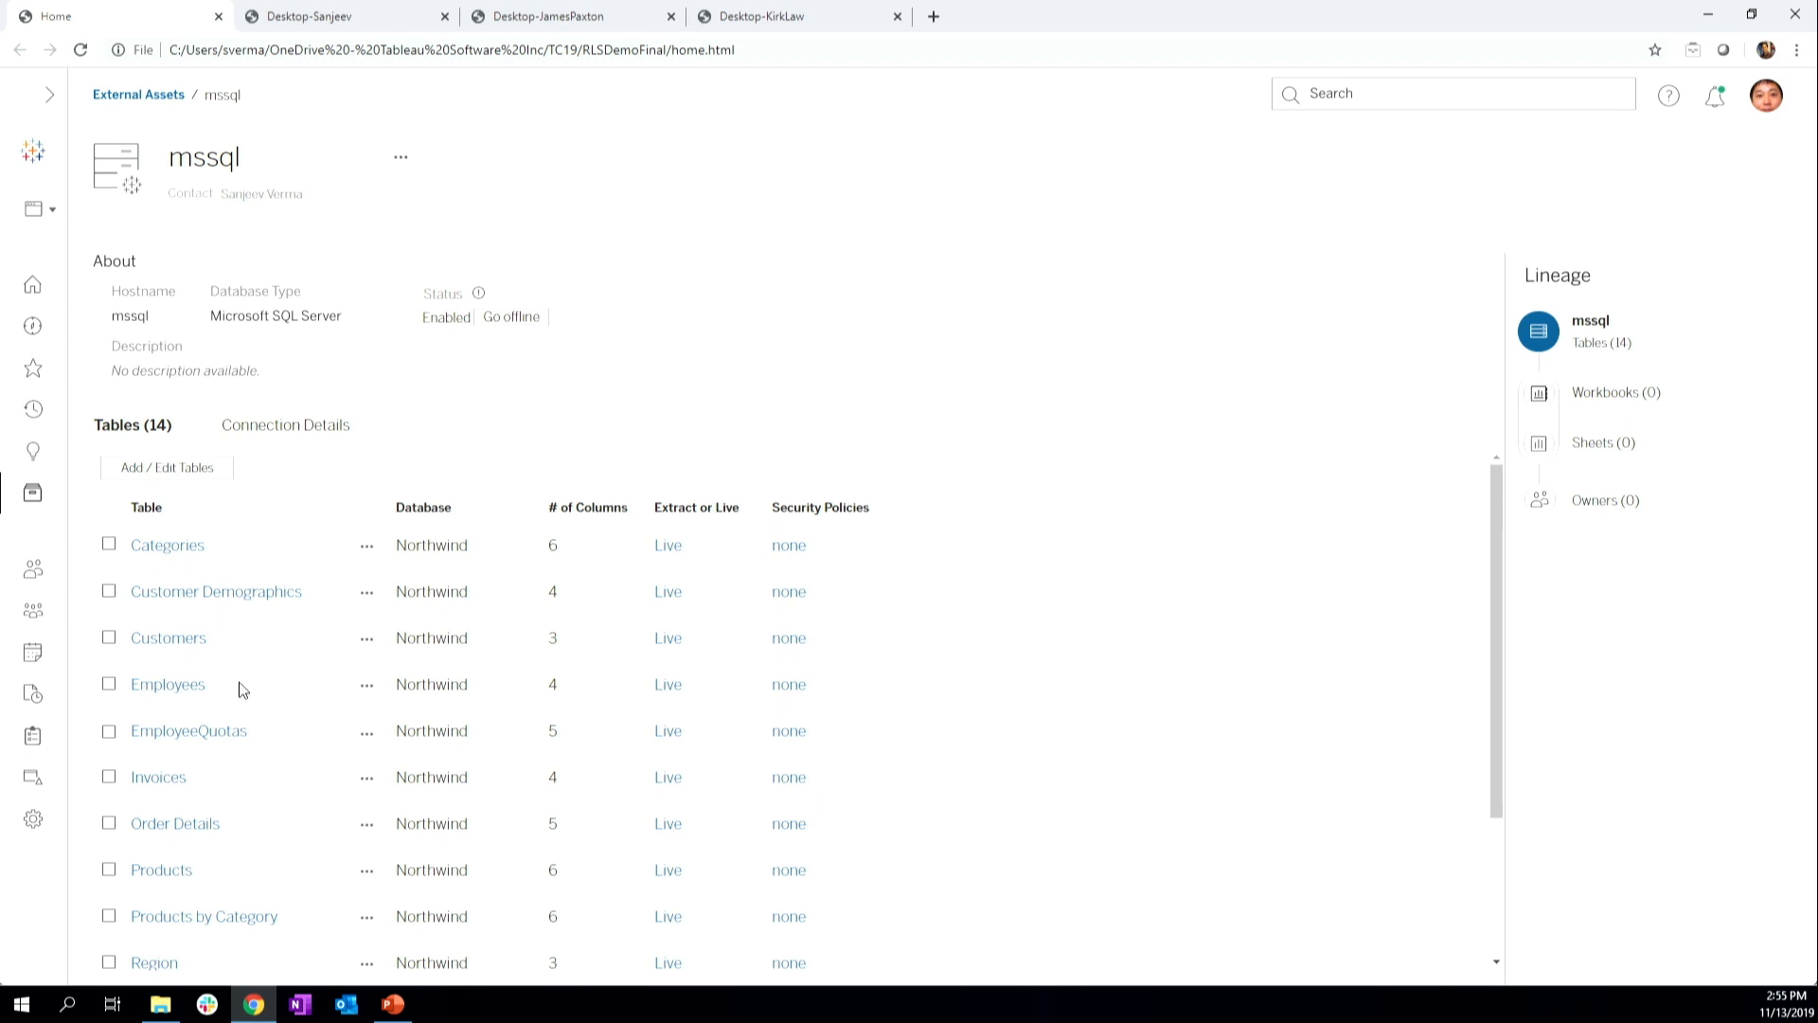
click(218, 732)
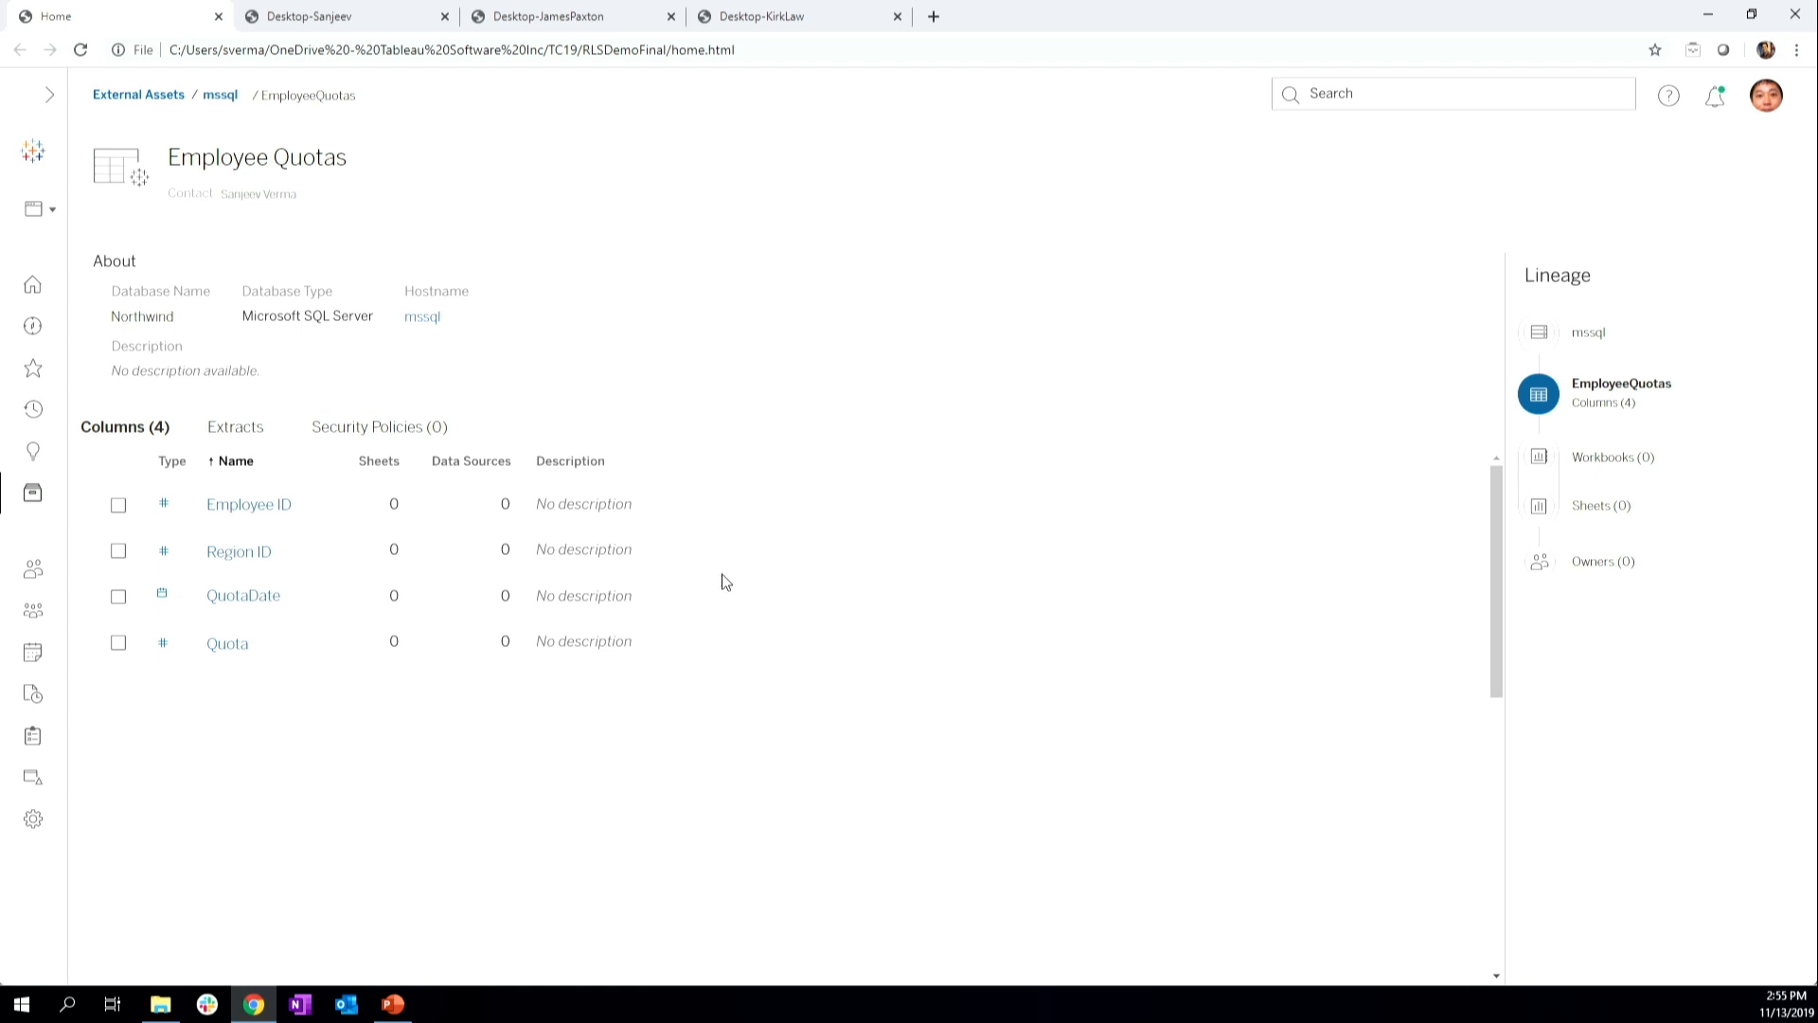
click(396, 425)
click(223, 471)
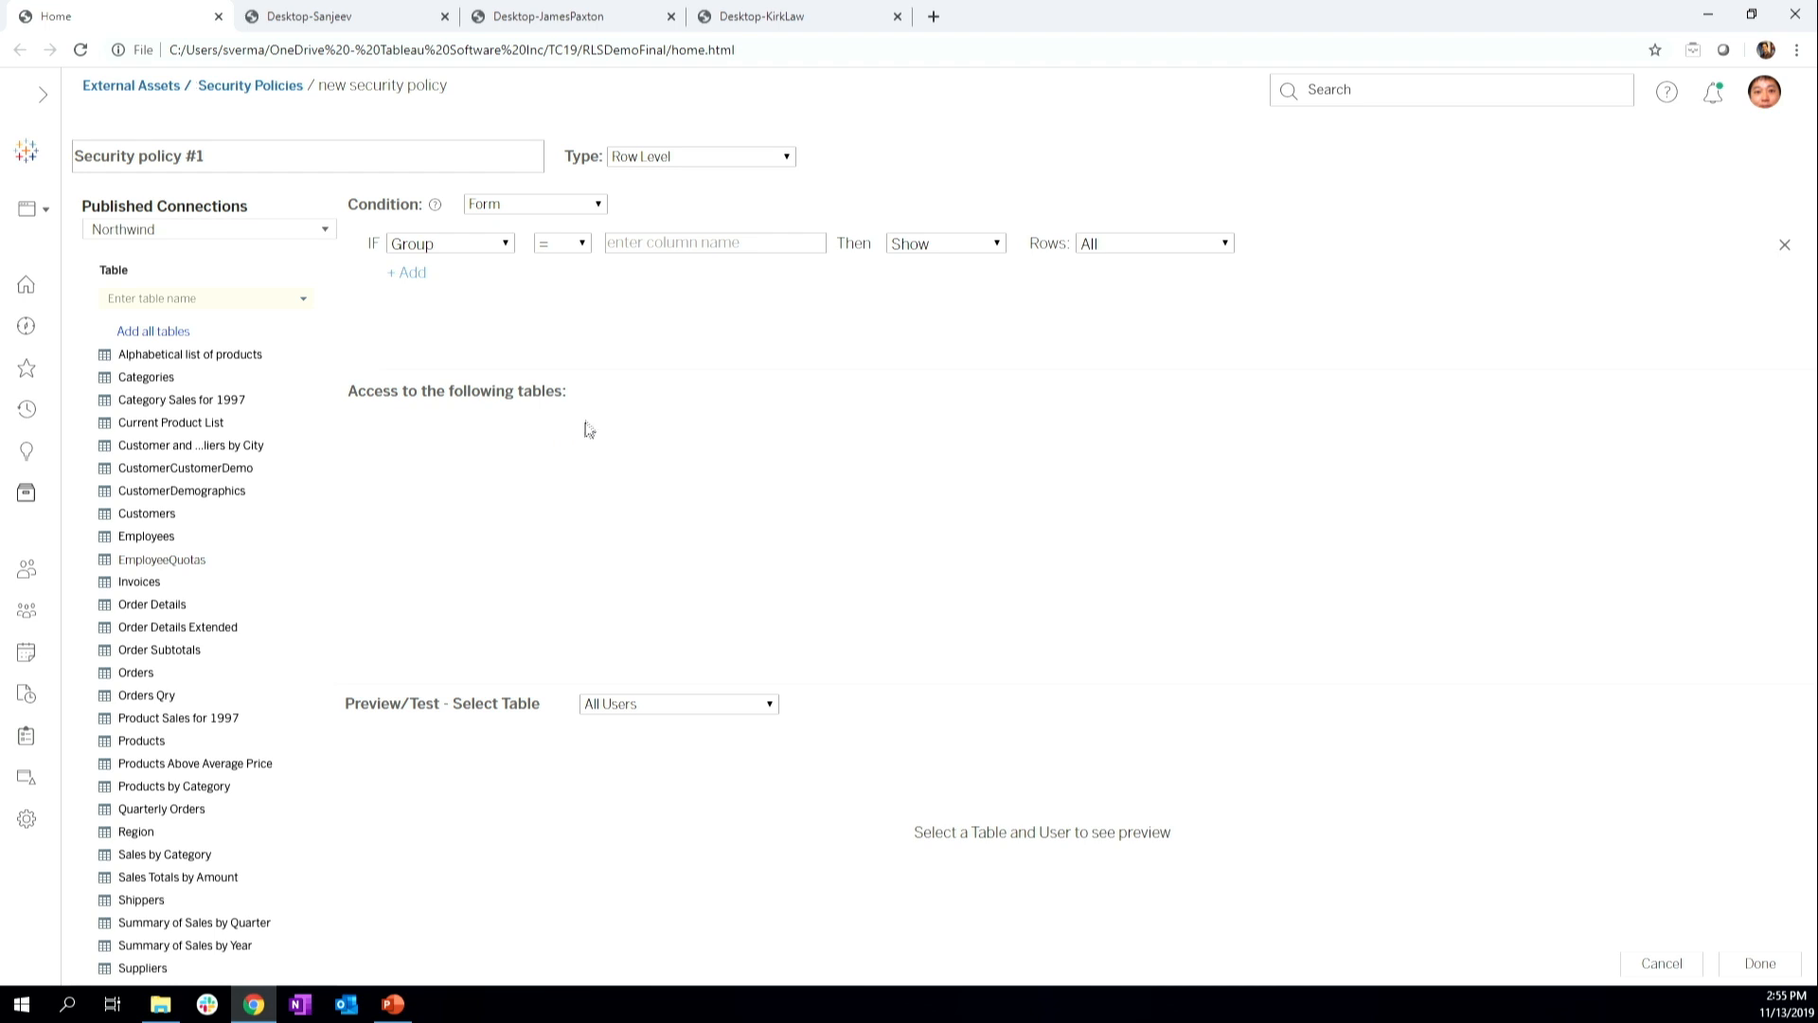
click(570, 203)
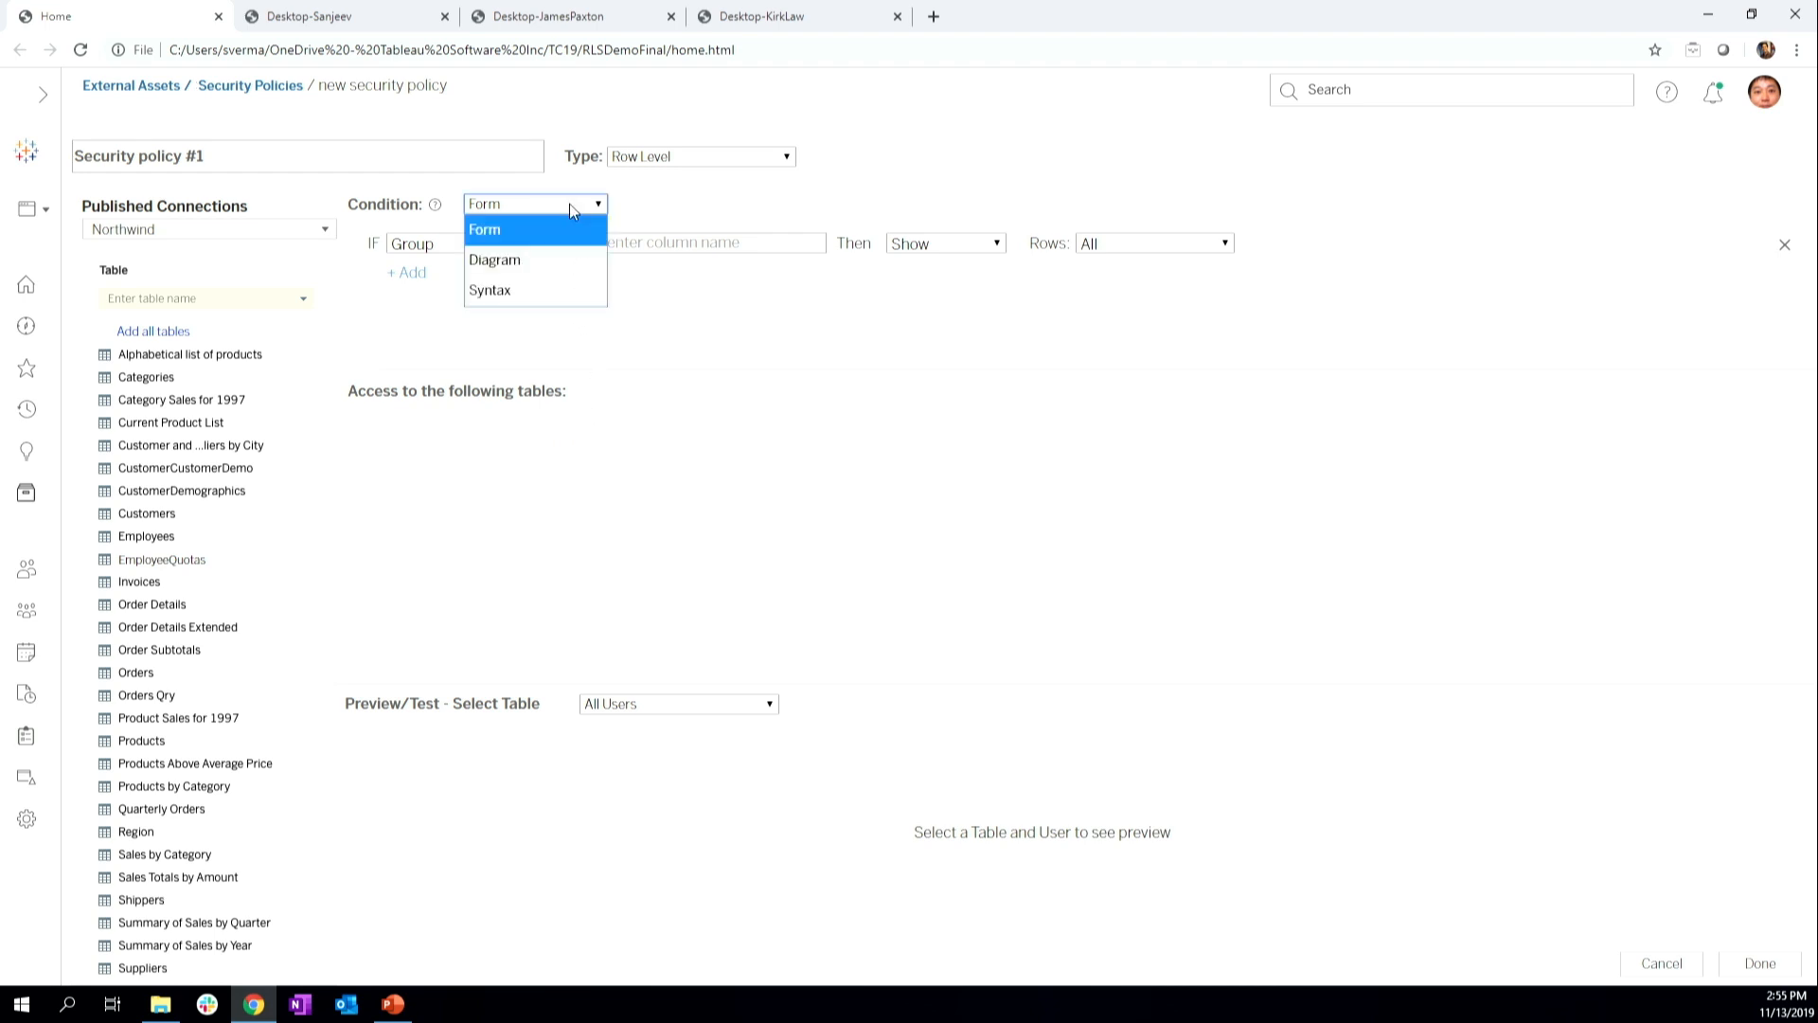
click(561, 256)
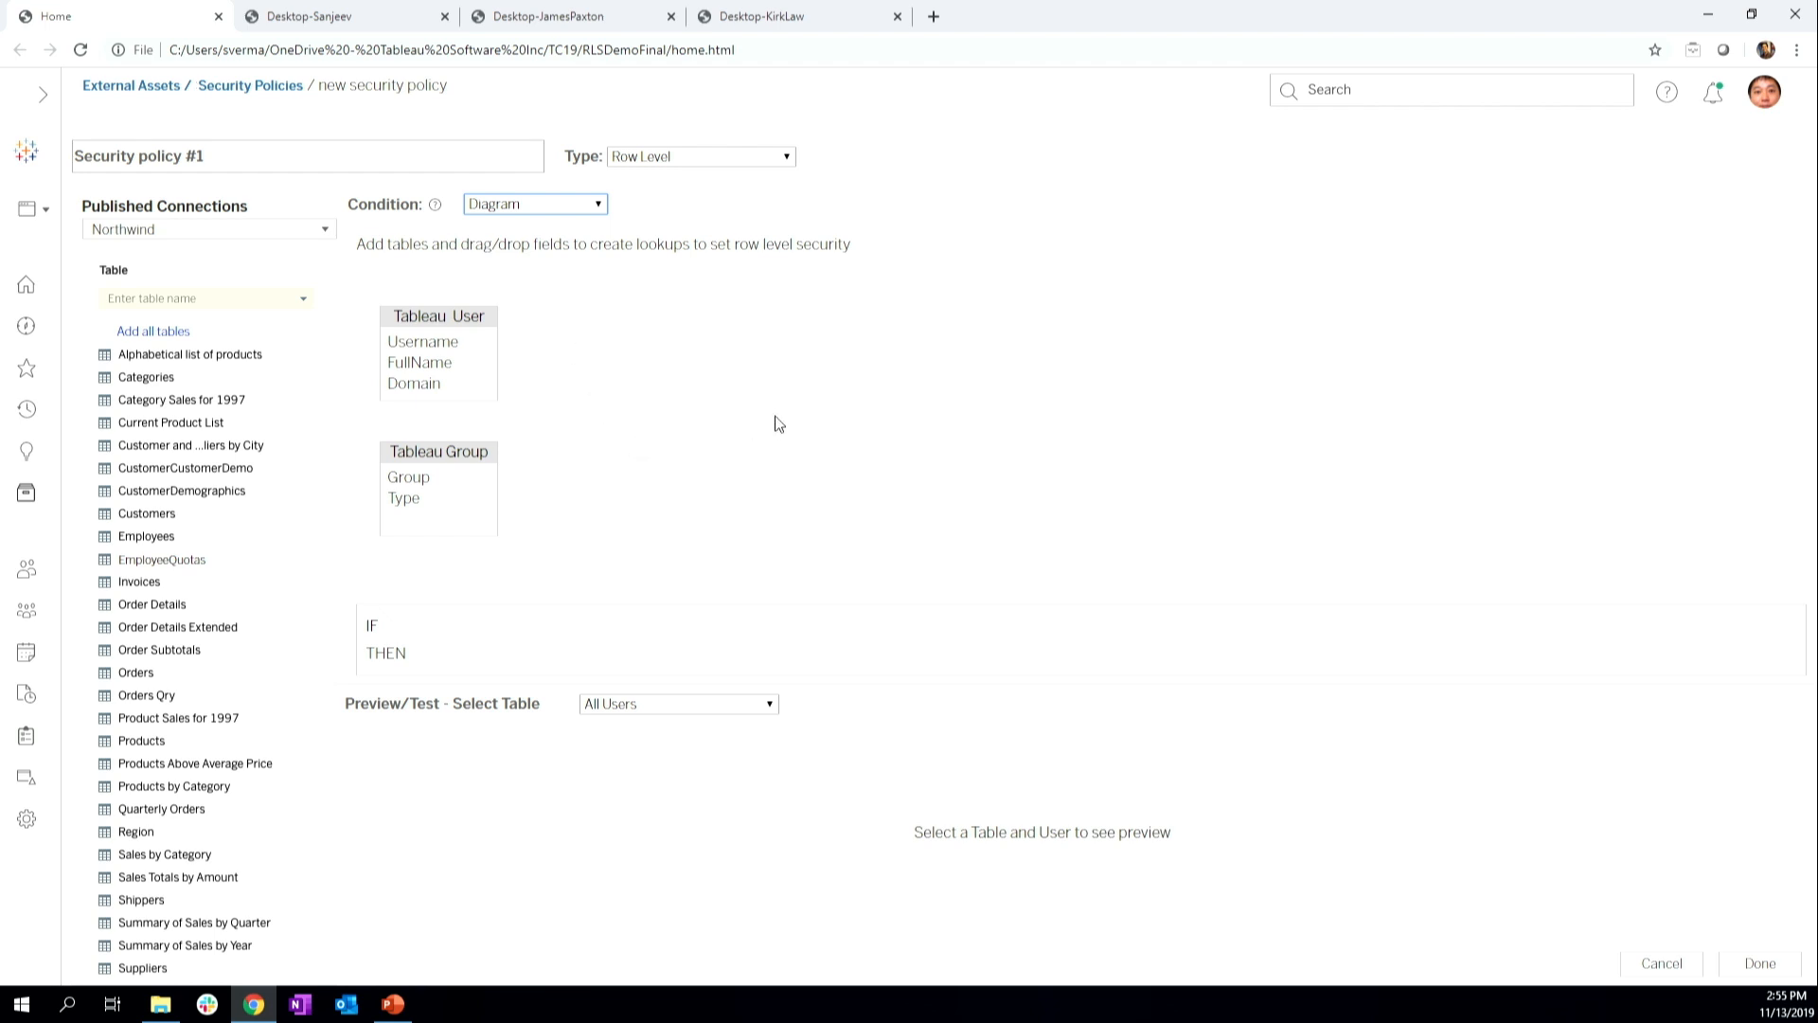
- Add the EmployeeQuotas and Employees tables to the policy diagram
key(ctrl+plus)
key(ctrl+plus)
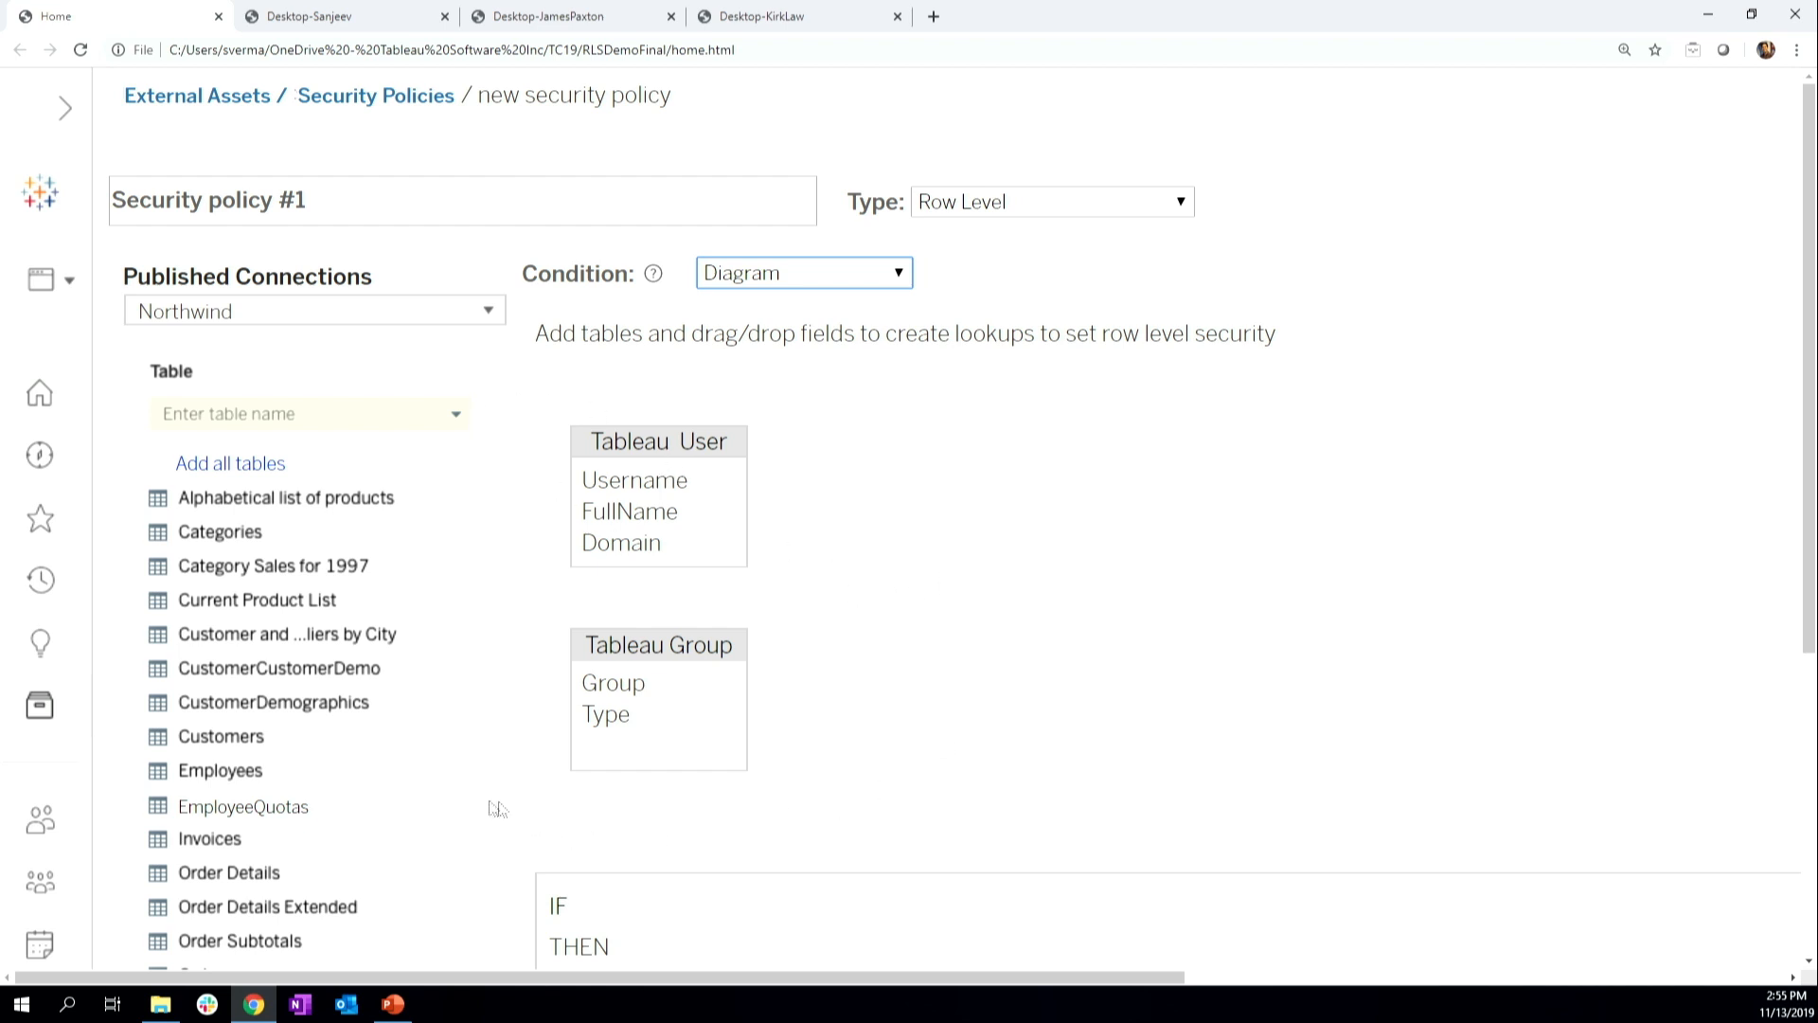
mouse_move(408, 759)
click(292, 810)
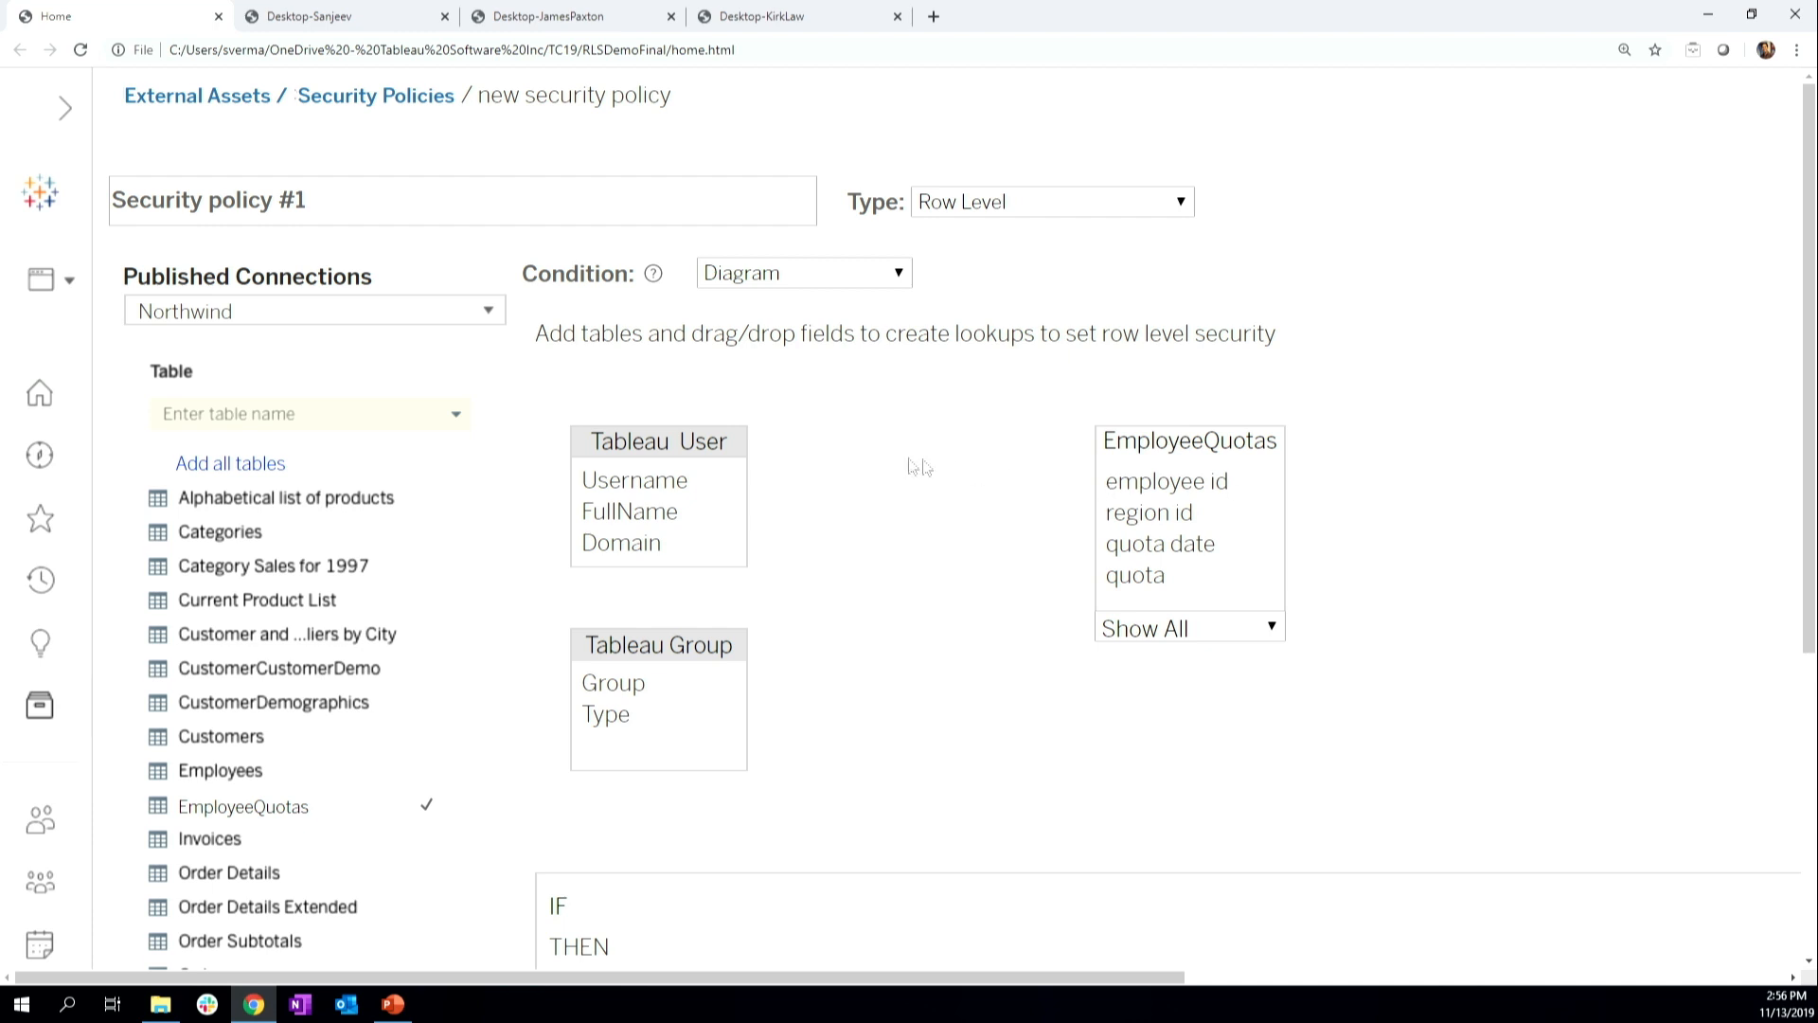
mouse_move(396, 744)
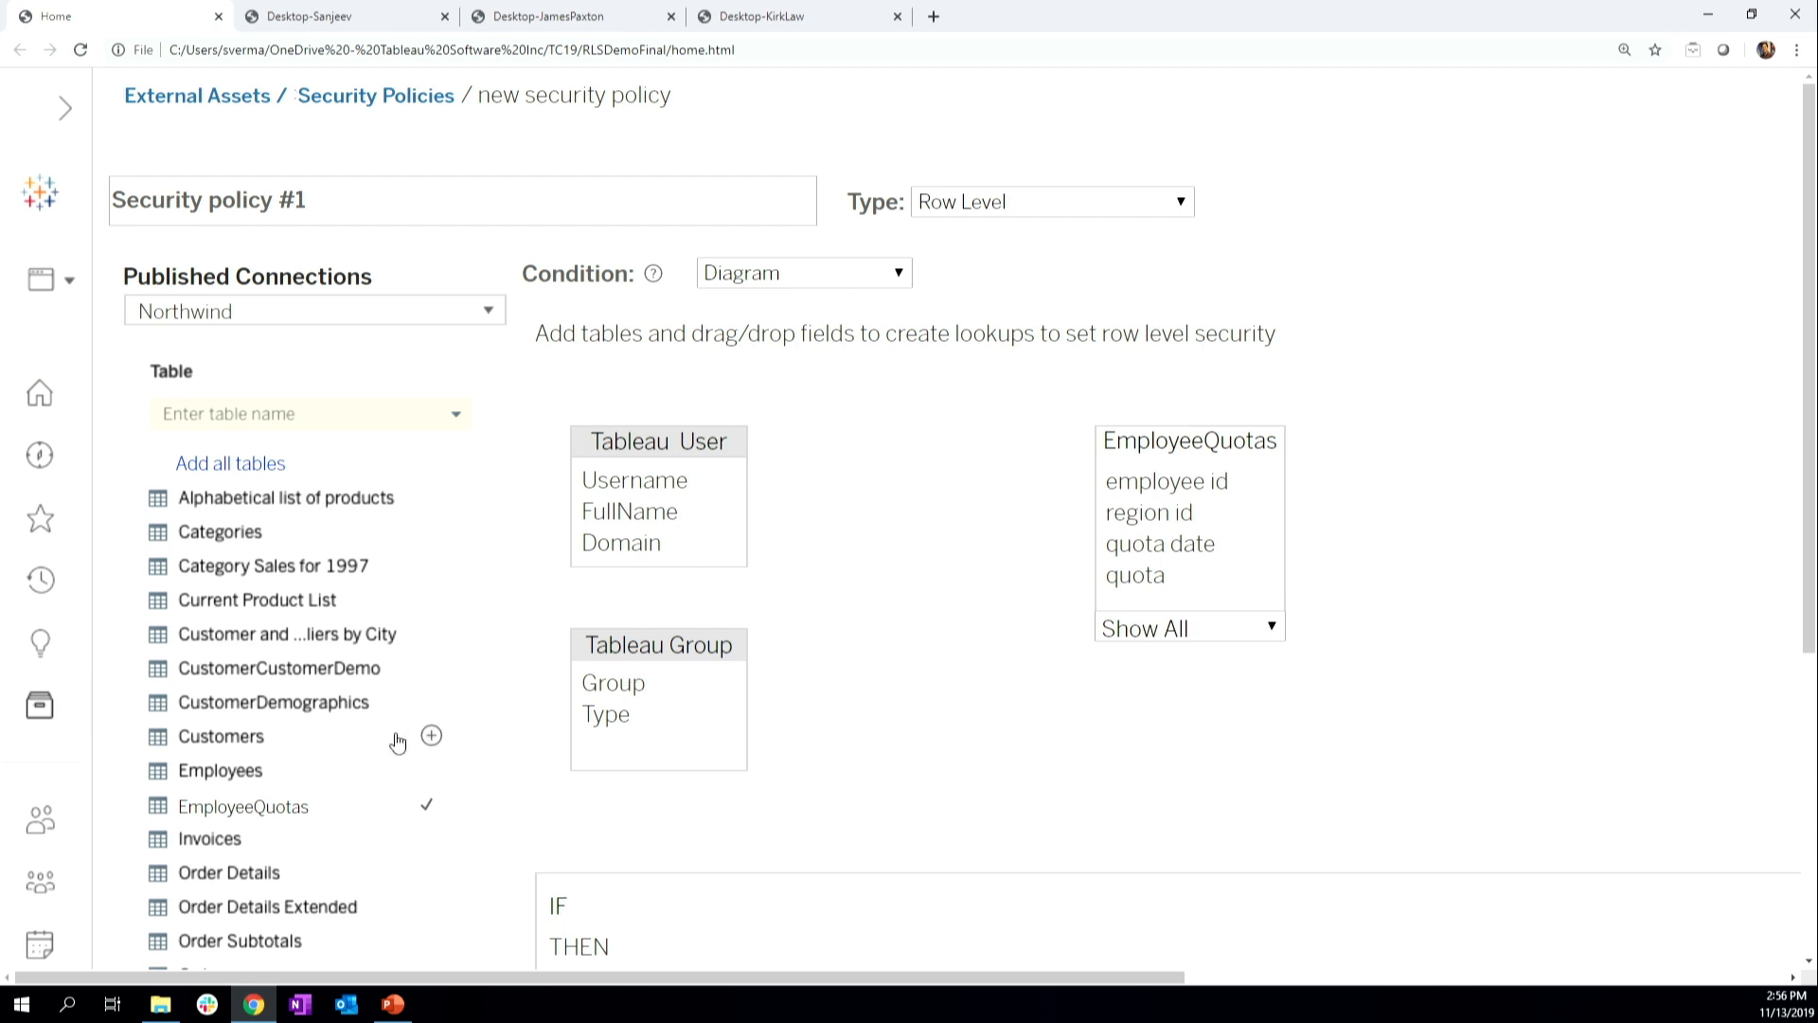
click(308, 775)
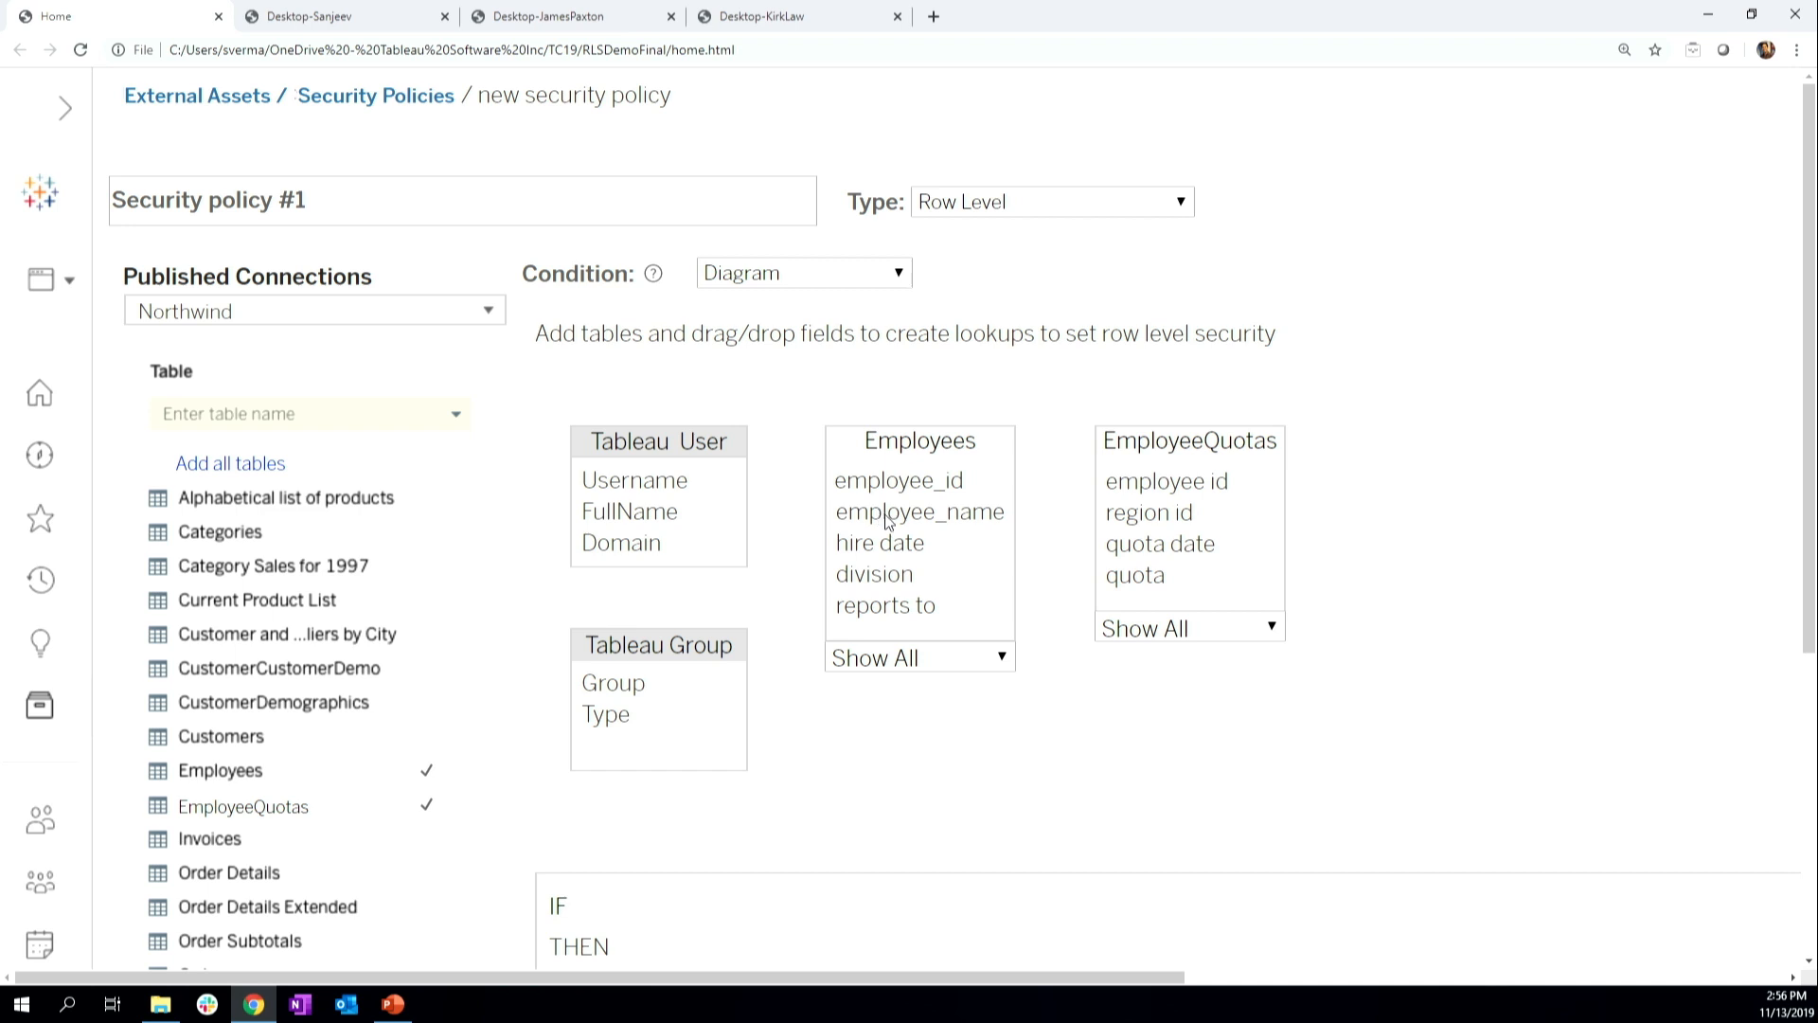
- Link employee_name in Employees to the Tableau User FullName, and employee_id in Employees to employee id in EmployeeQuotas
drag(887, 519, 639, 515)
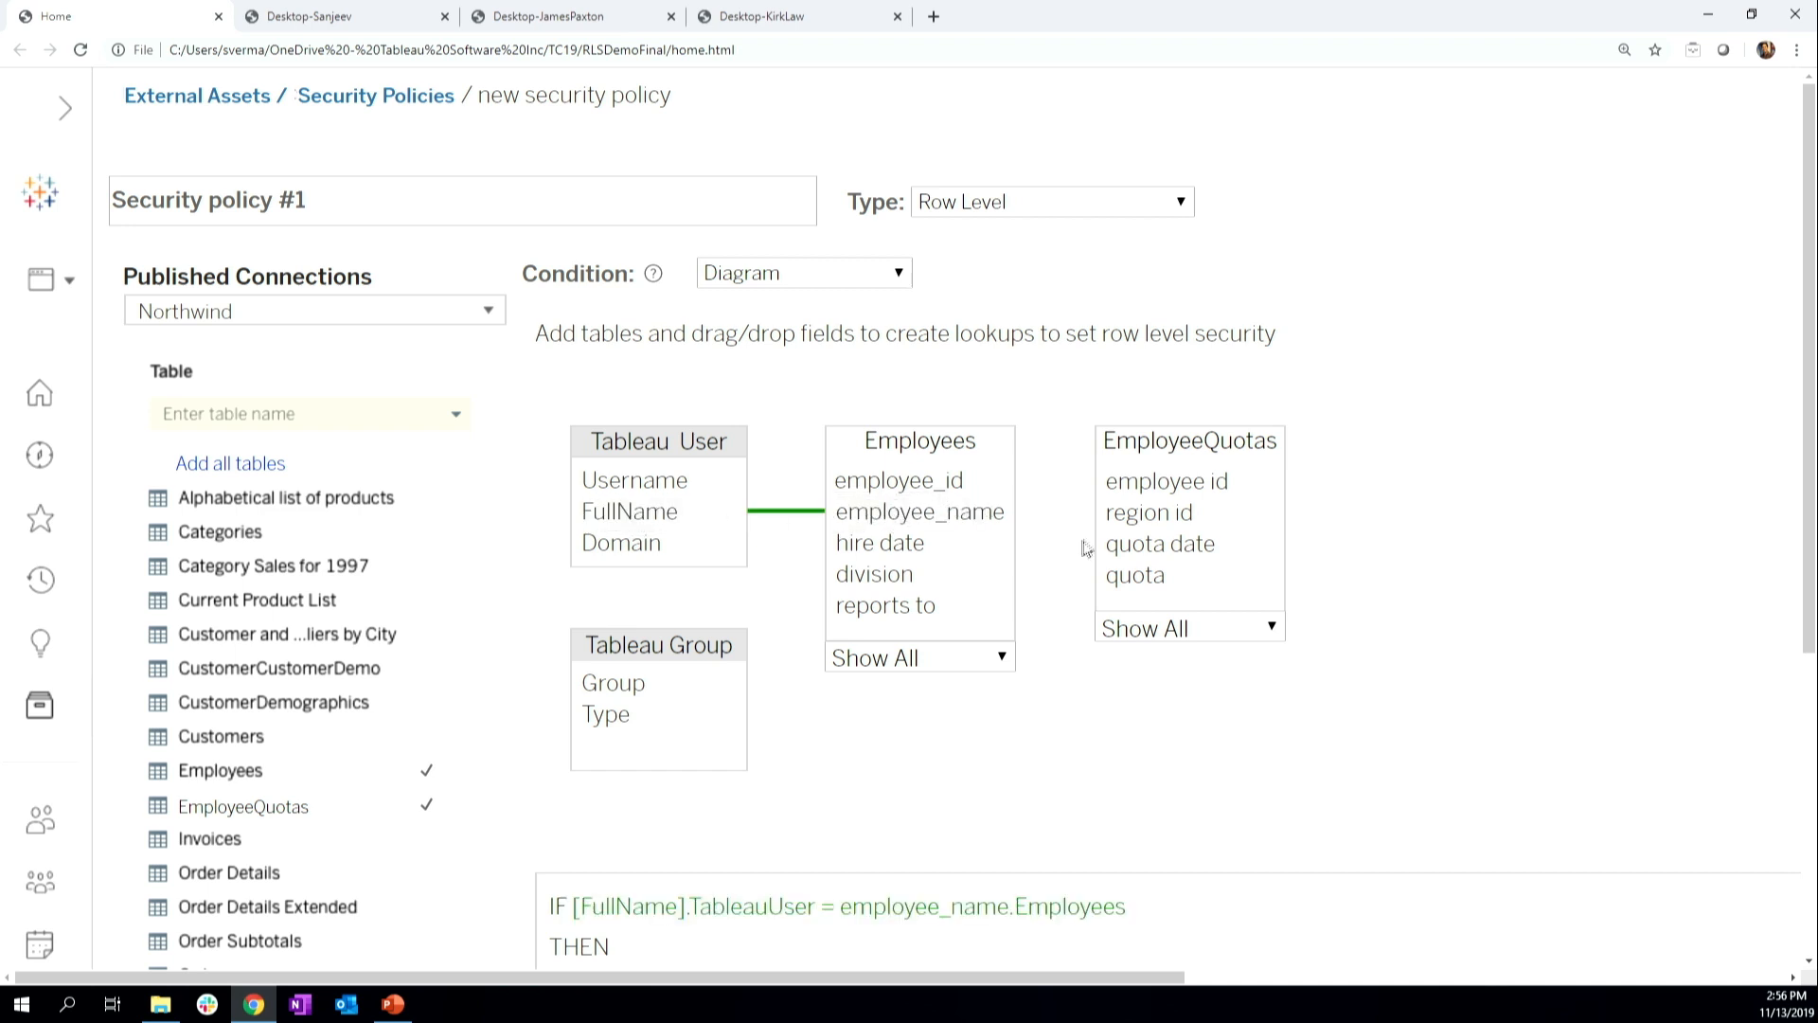
mouse_move(1174, 492)
mouse_down()
mouse_move(947, 485)
mouse_move(1216, 484)
mouse_up()
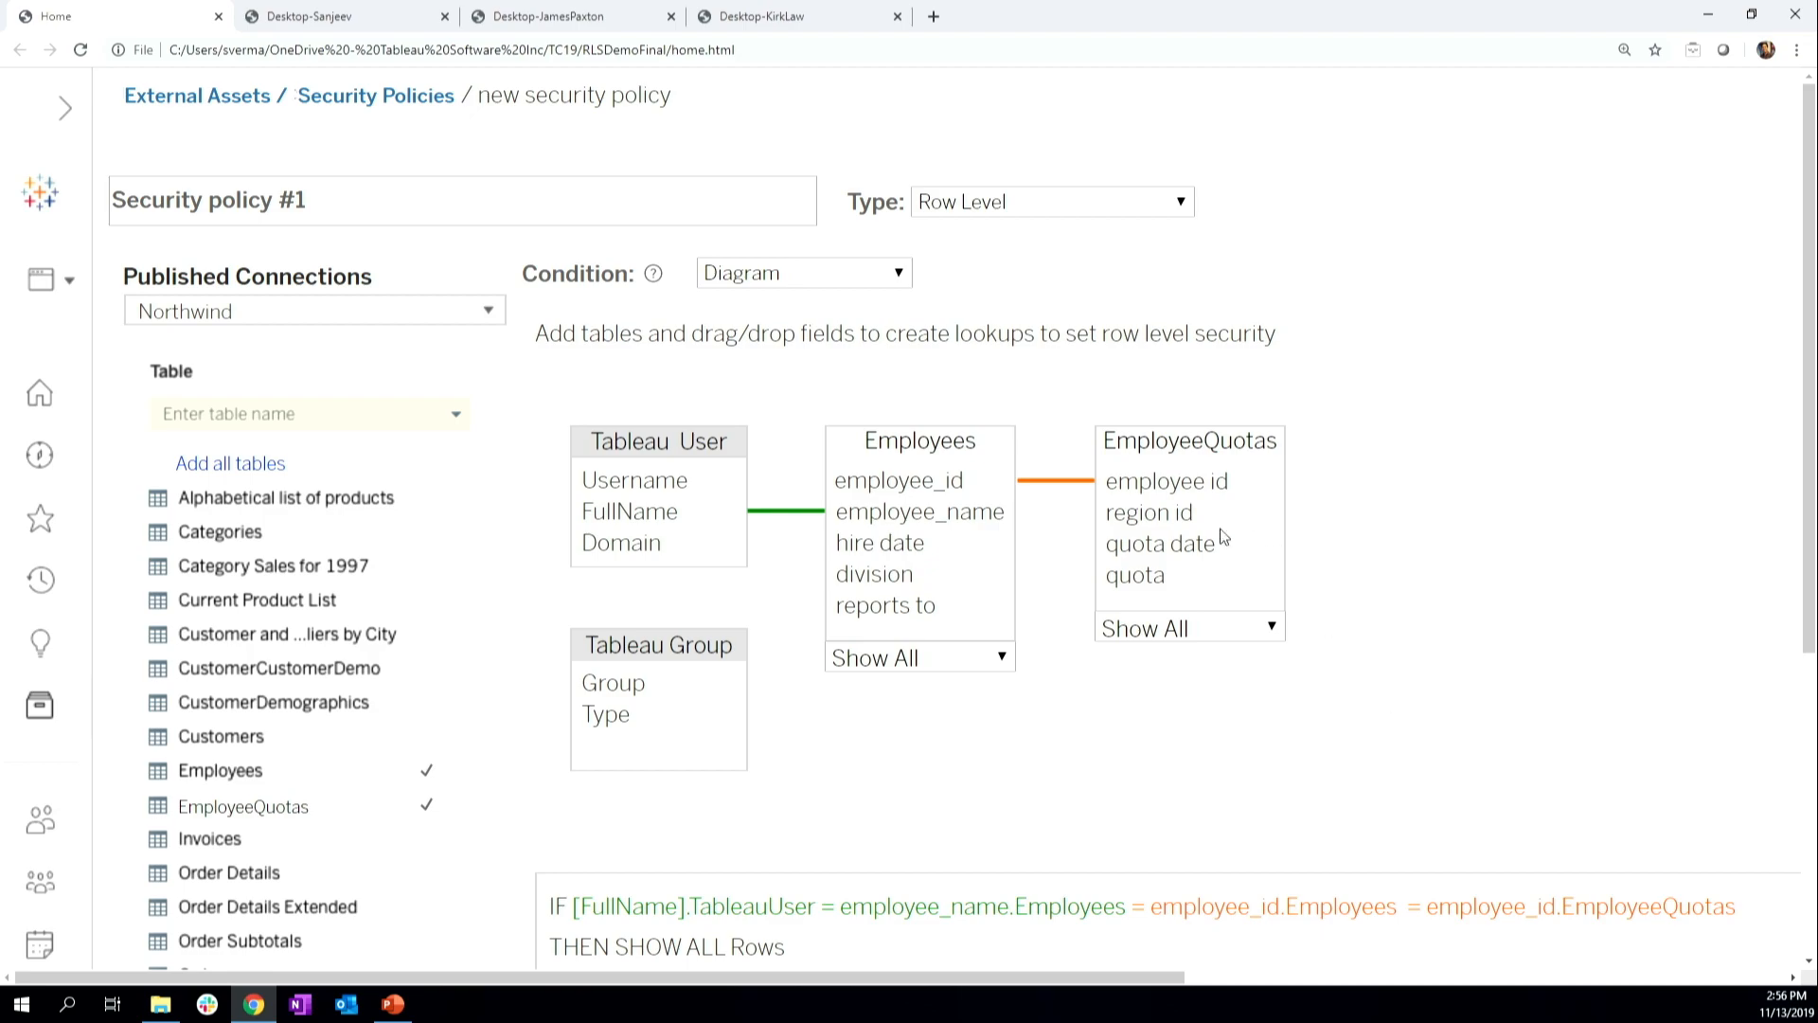
- Preview the policy's result table as a single user instead of All Users
scroll(1509, 638, down, 5)
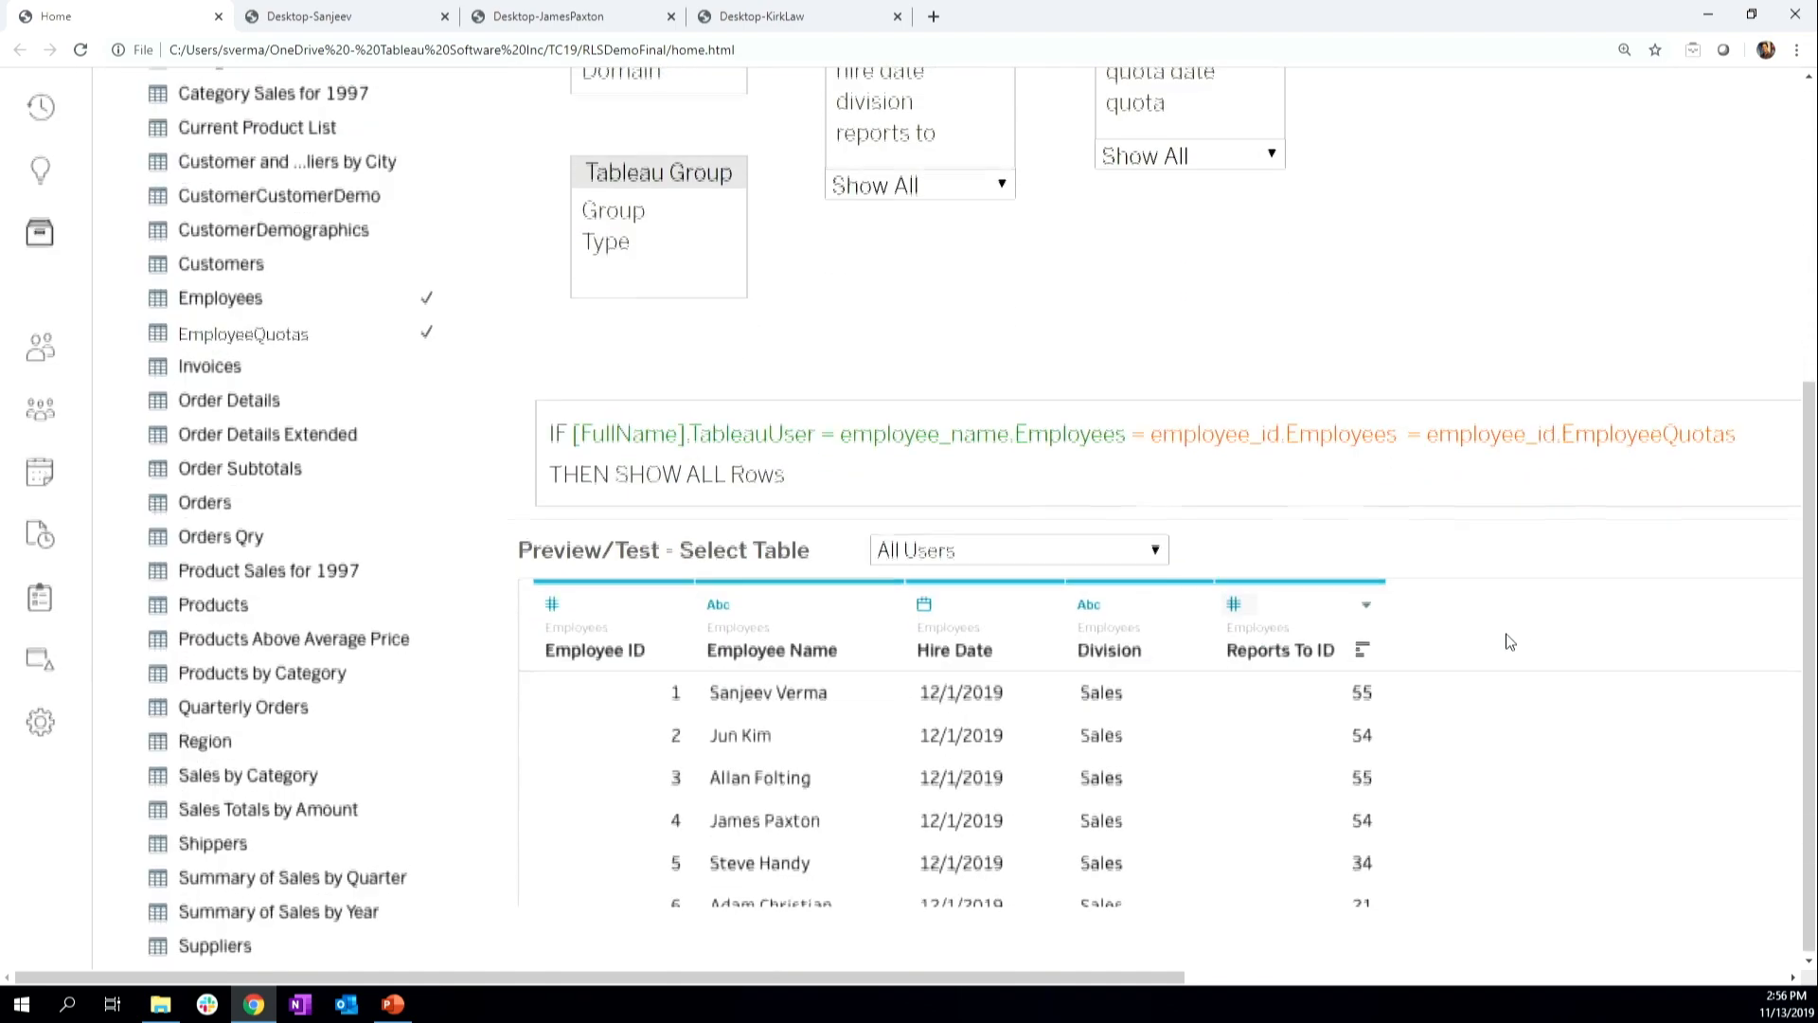
scroll(1499, 640, up, 1)
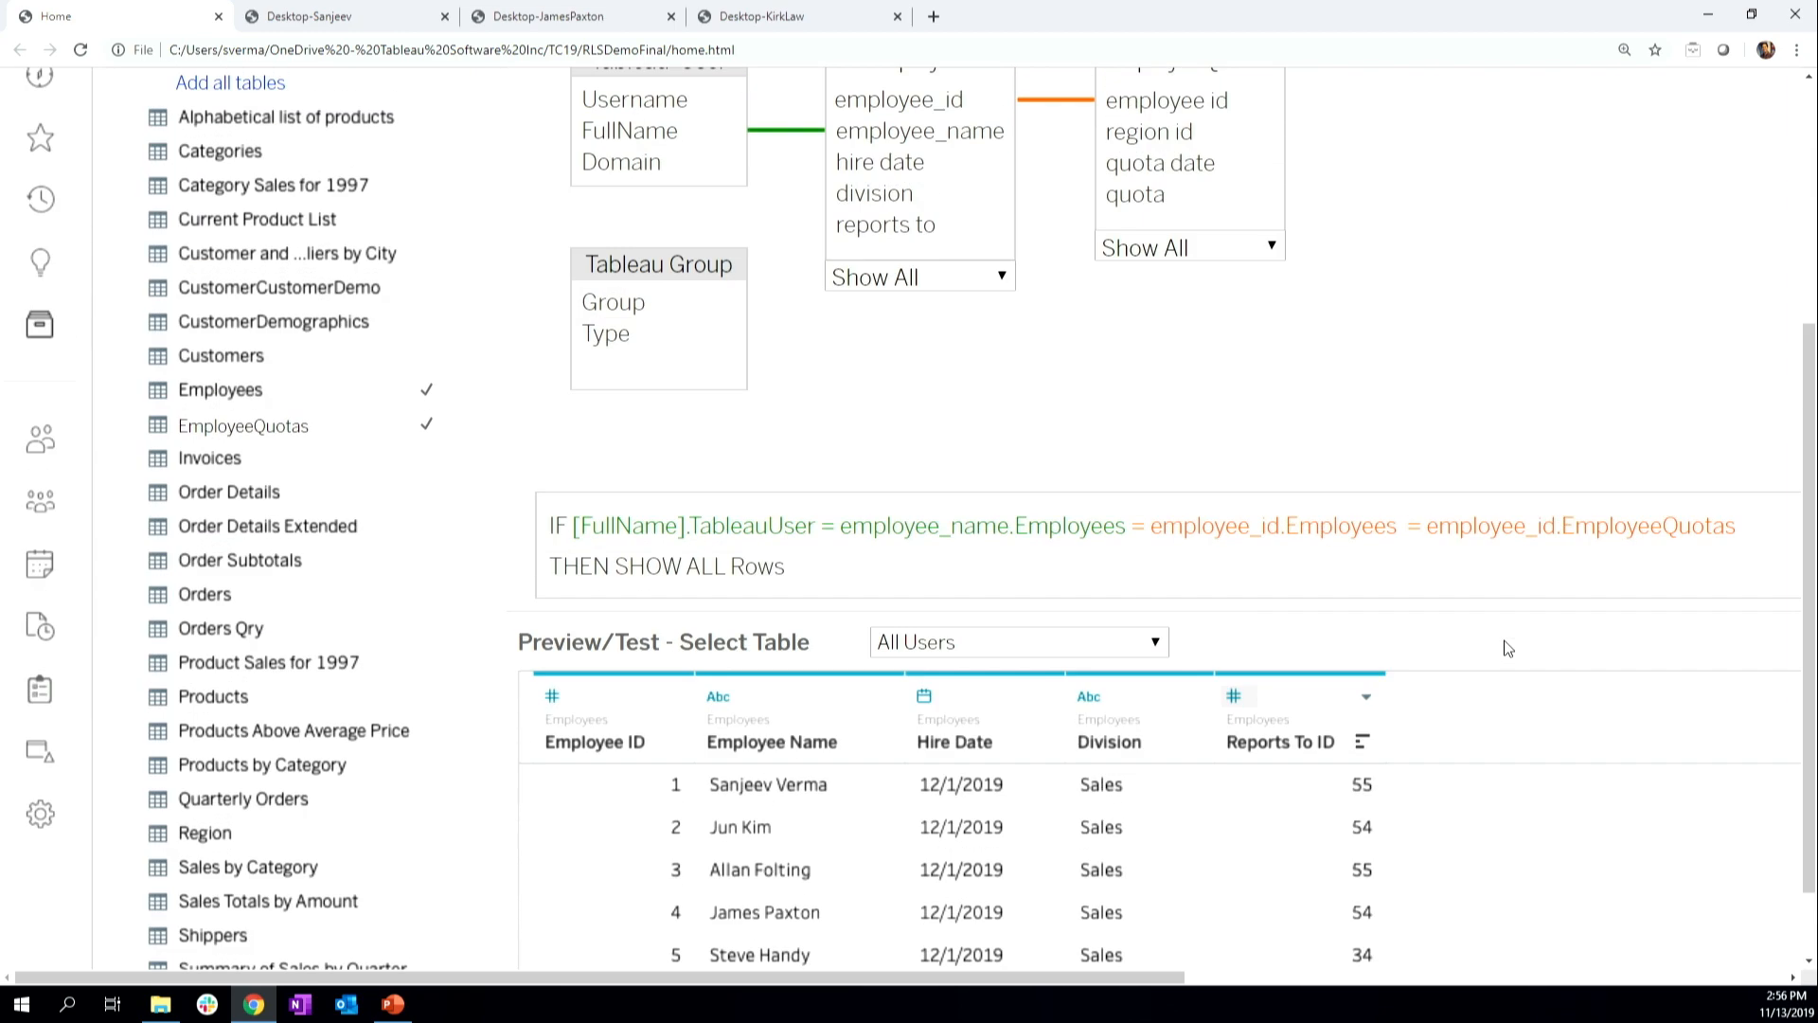
click(1141, 644)
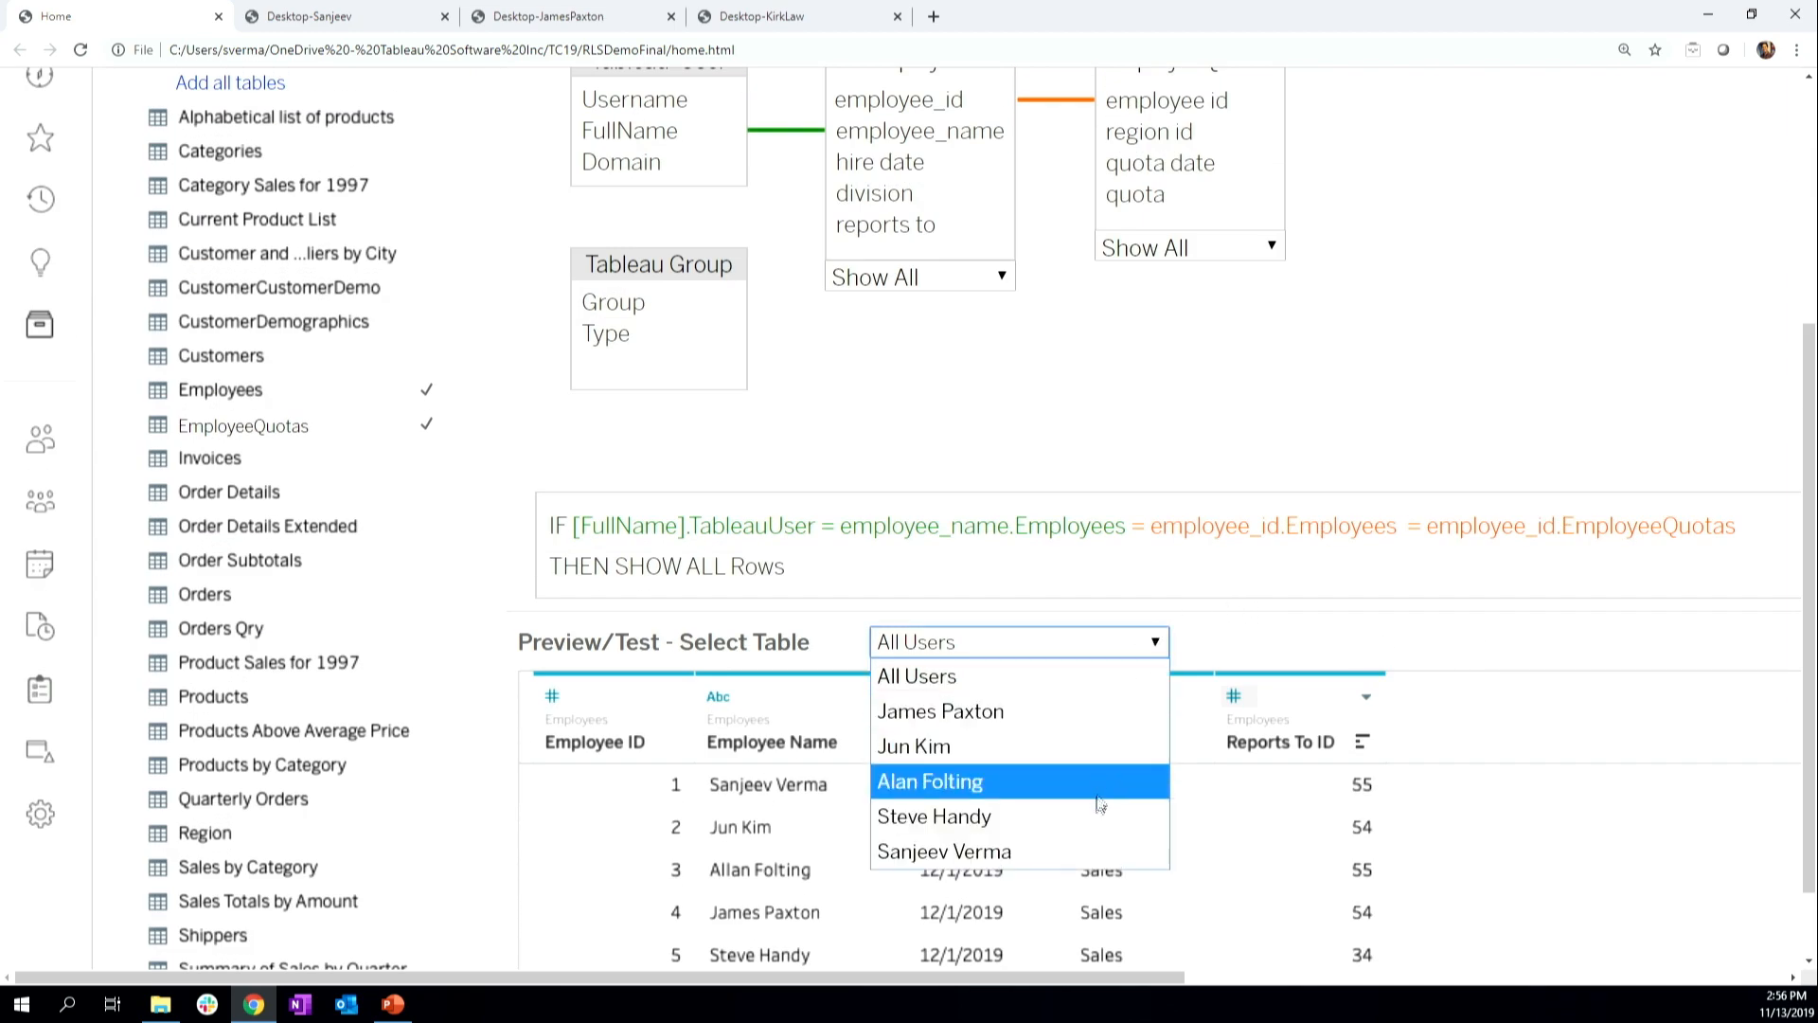
click(1074, 848)
scroll(1255, 825, down, 1)
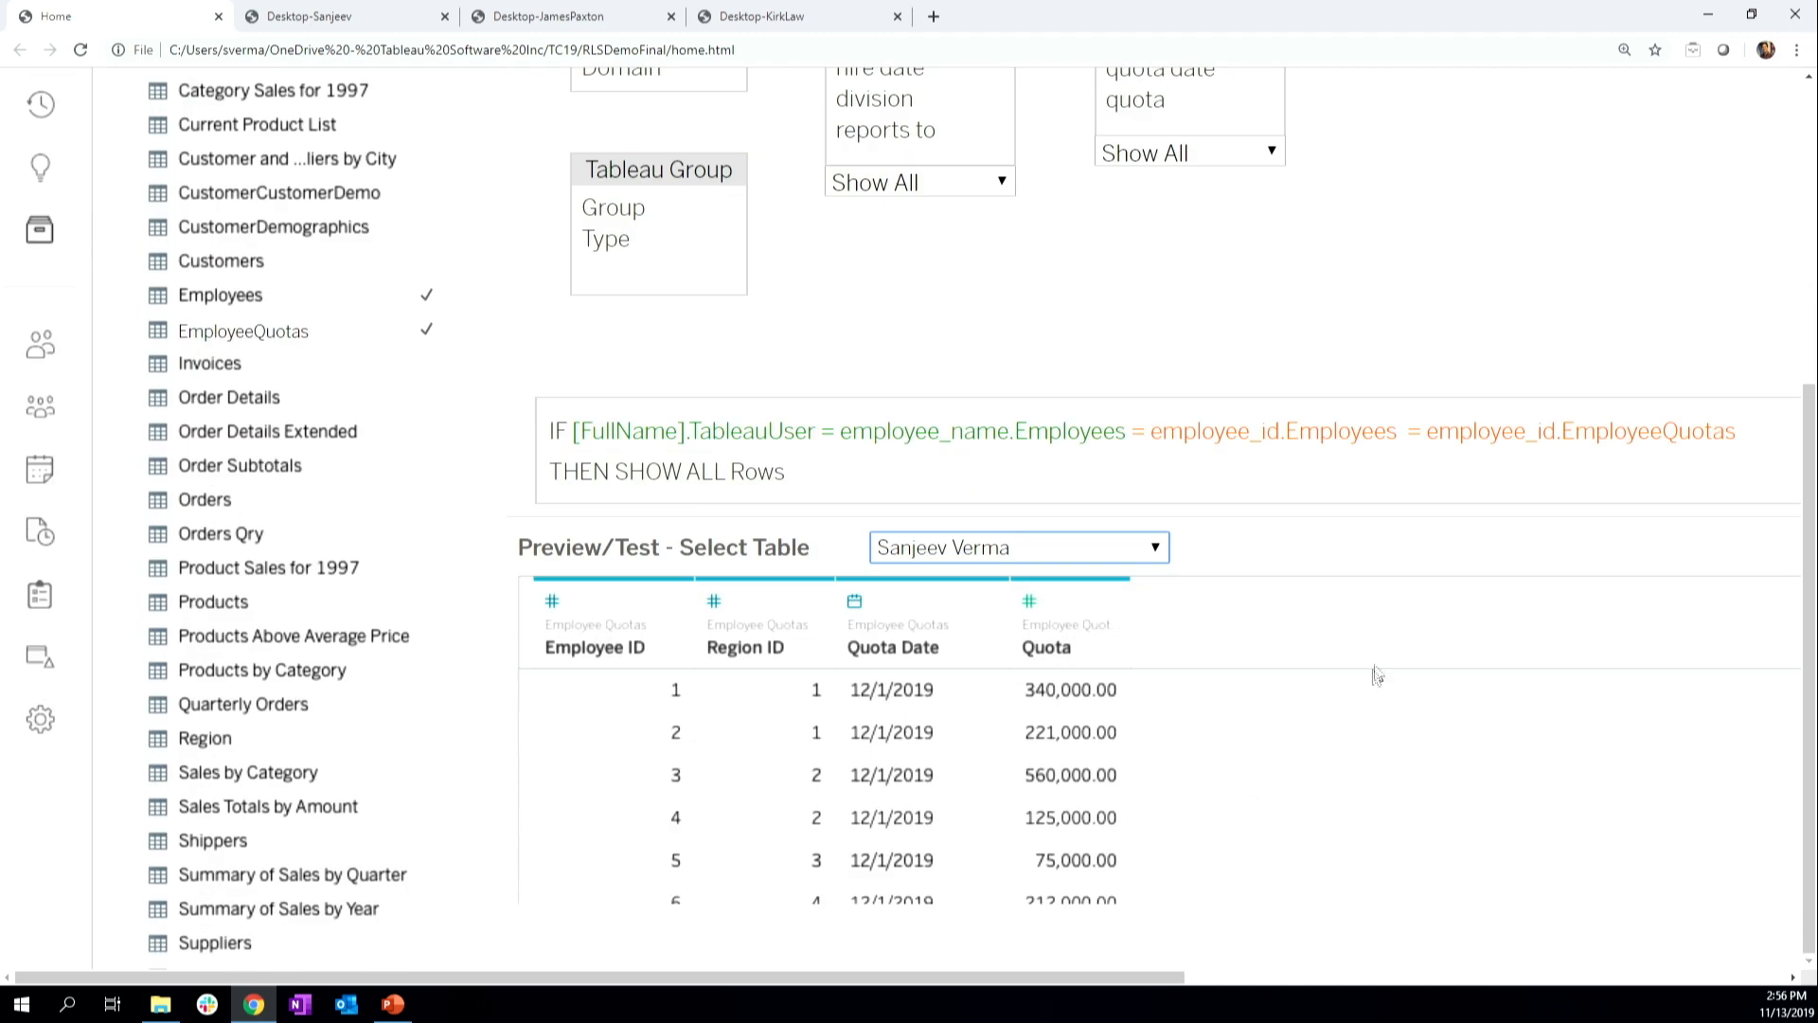
- Set the EmployeeQuotas table's row option to Filter and check the preview
scroll(1379, 674, up, 2)
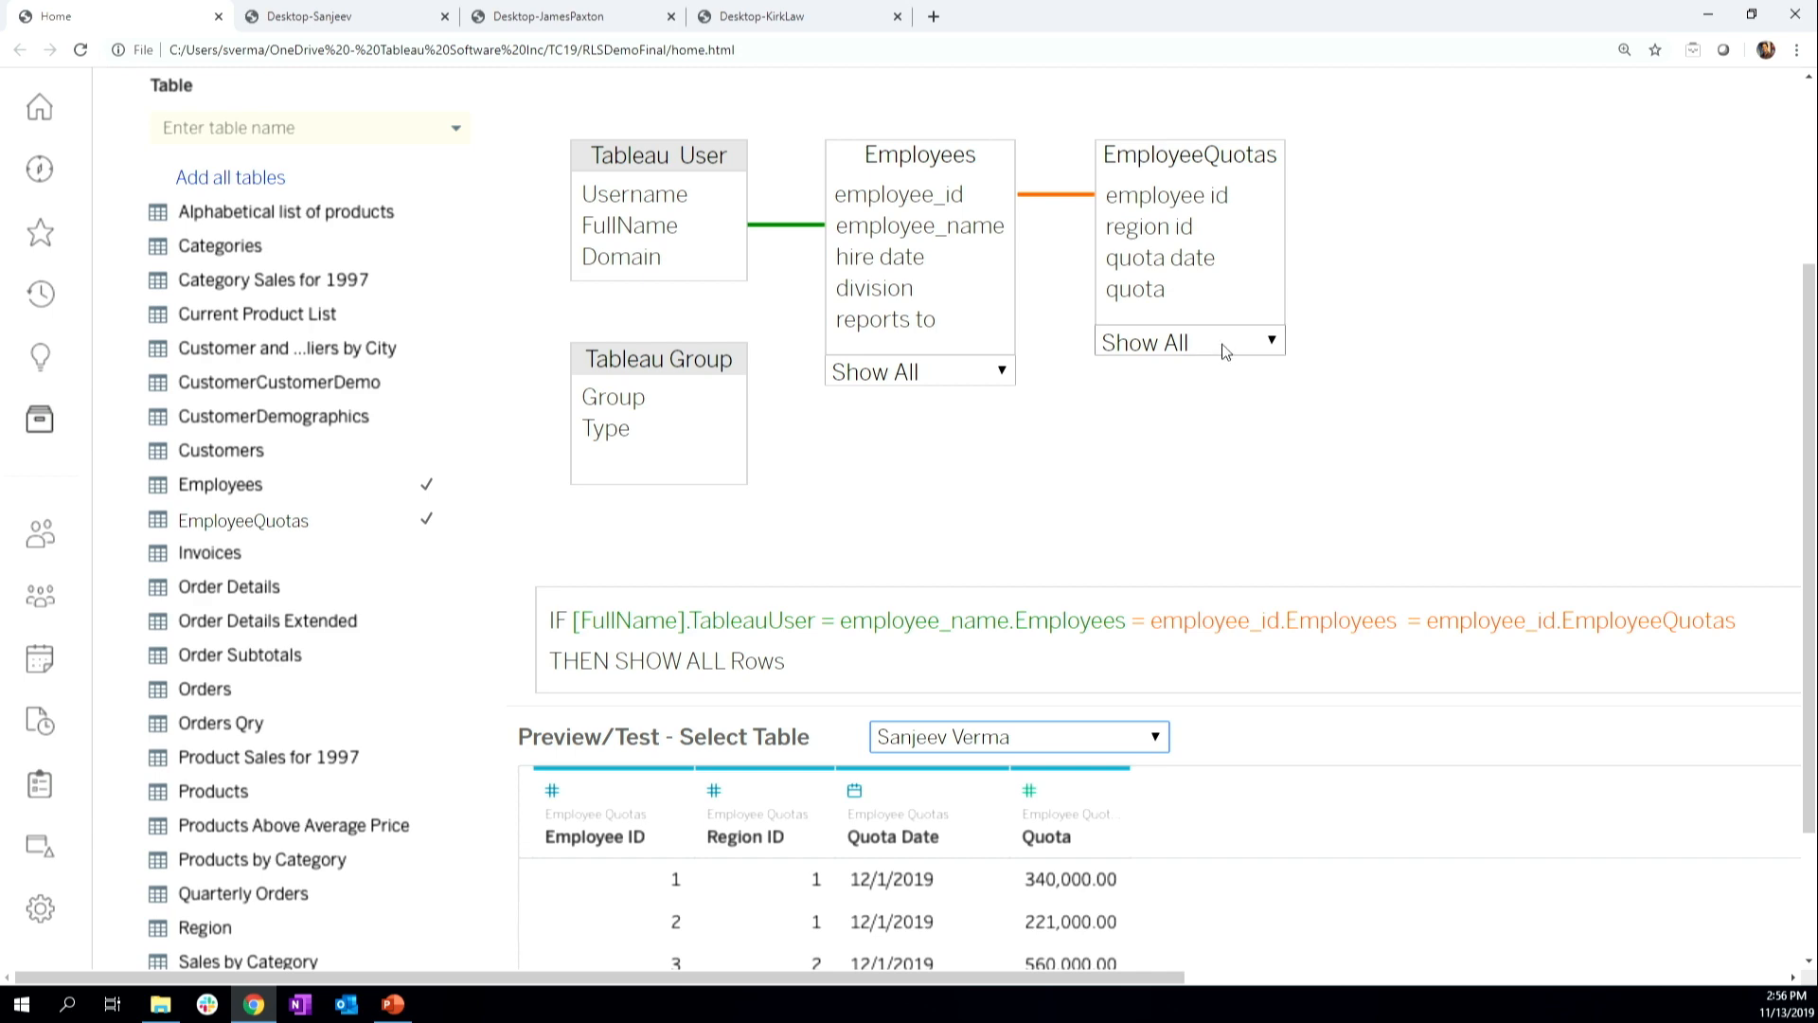
click(1221, 343)
click(1207, 413)
scroll(1206, 416, down, 2)
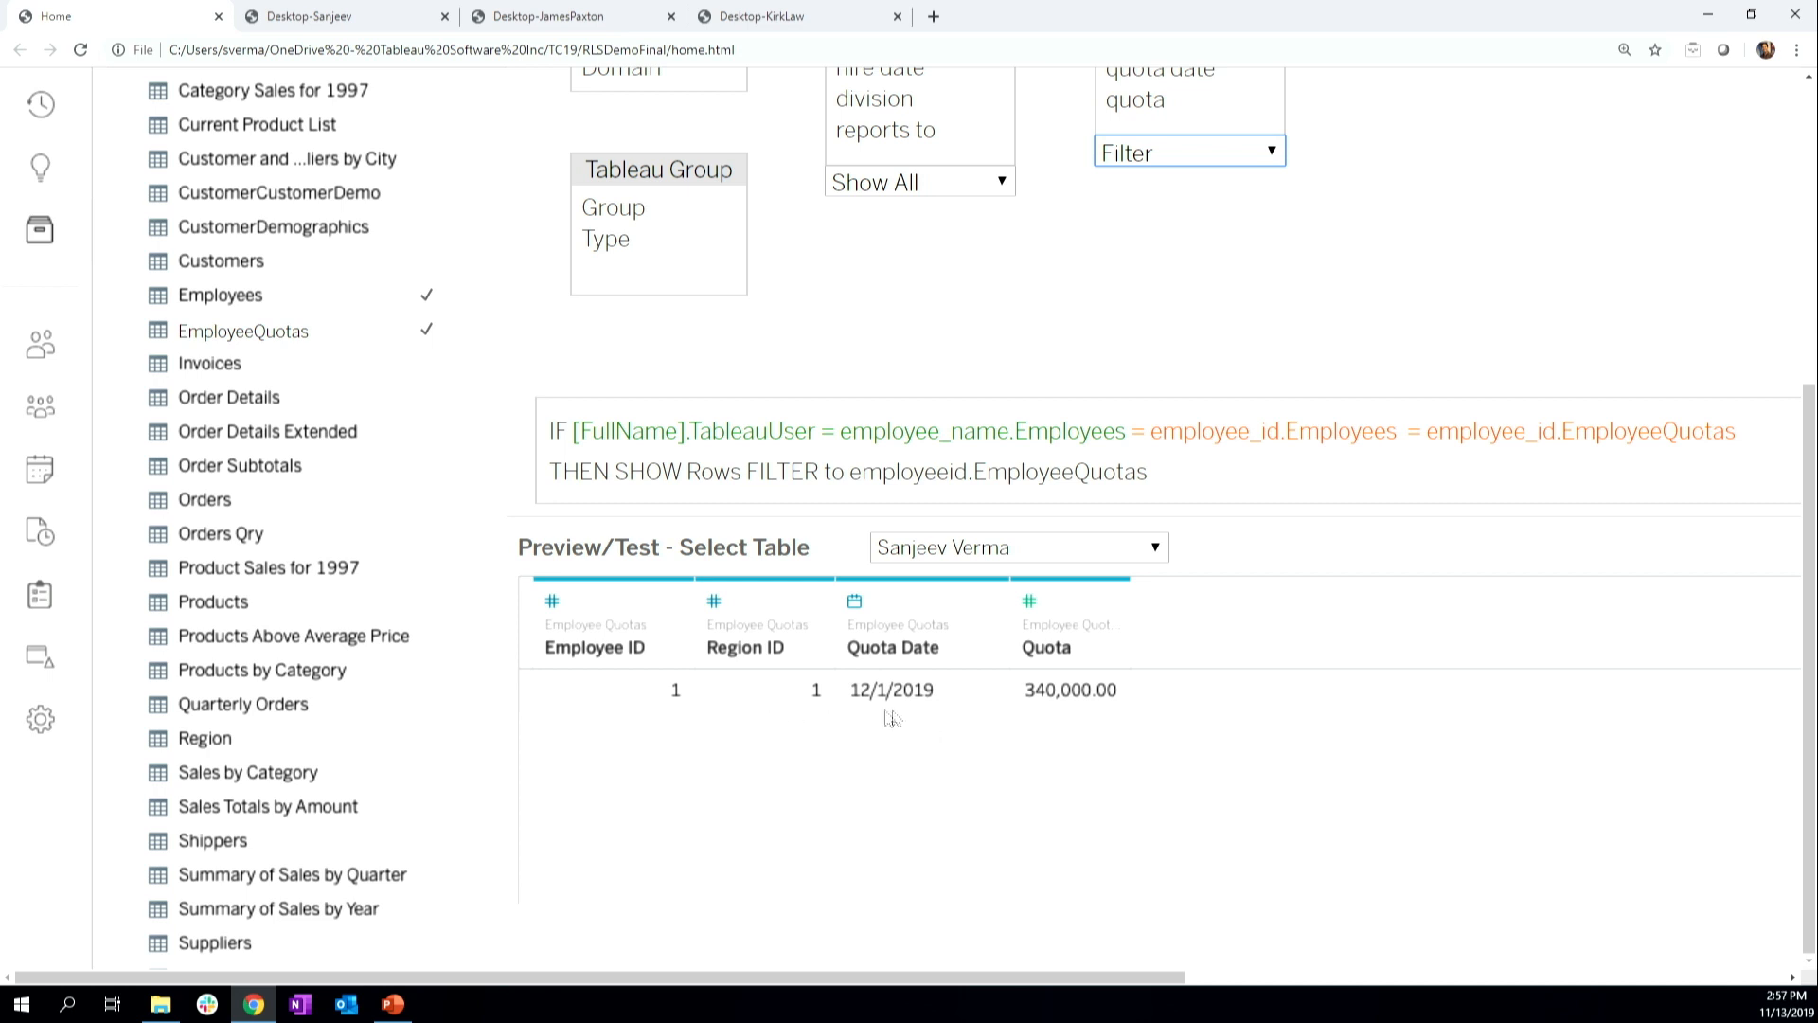
mouse_move(641, 693)
mouse_down()
mouse_move(726, 700)
mouse_move(674, 707)
mouse_up()
- Preview the filtered EmployeeQuotas rows as a different user
scroll(1231, 227, up, 1)
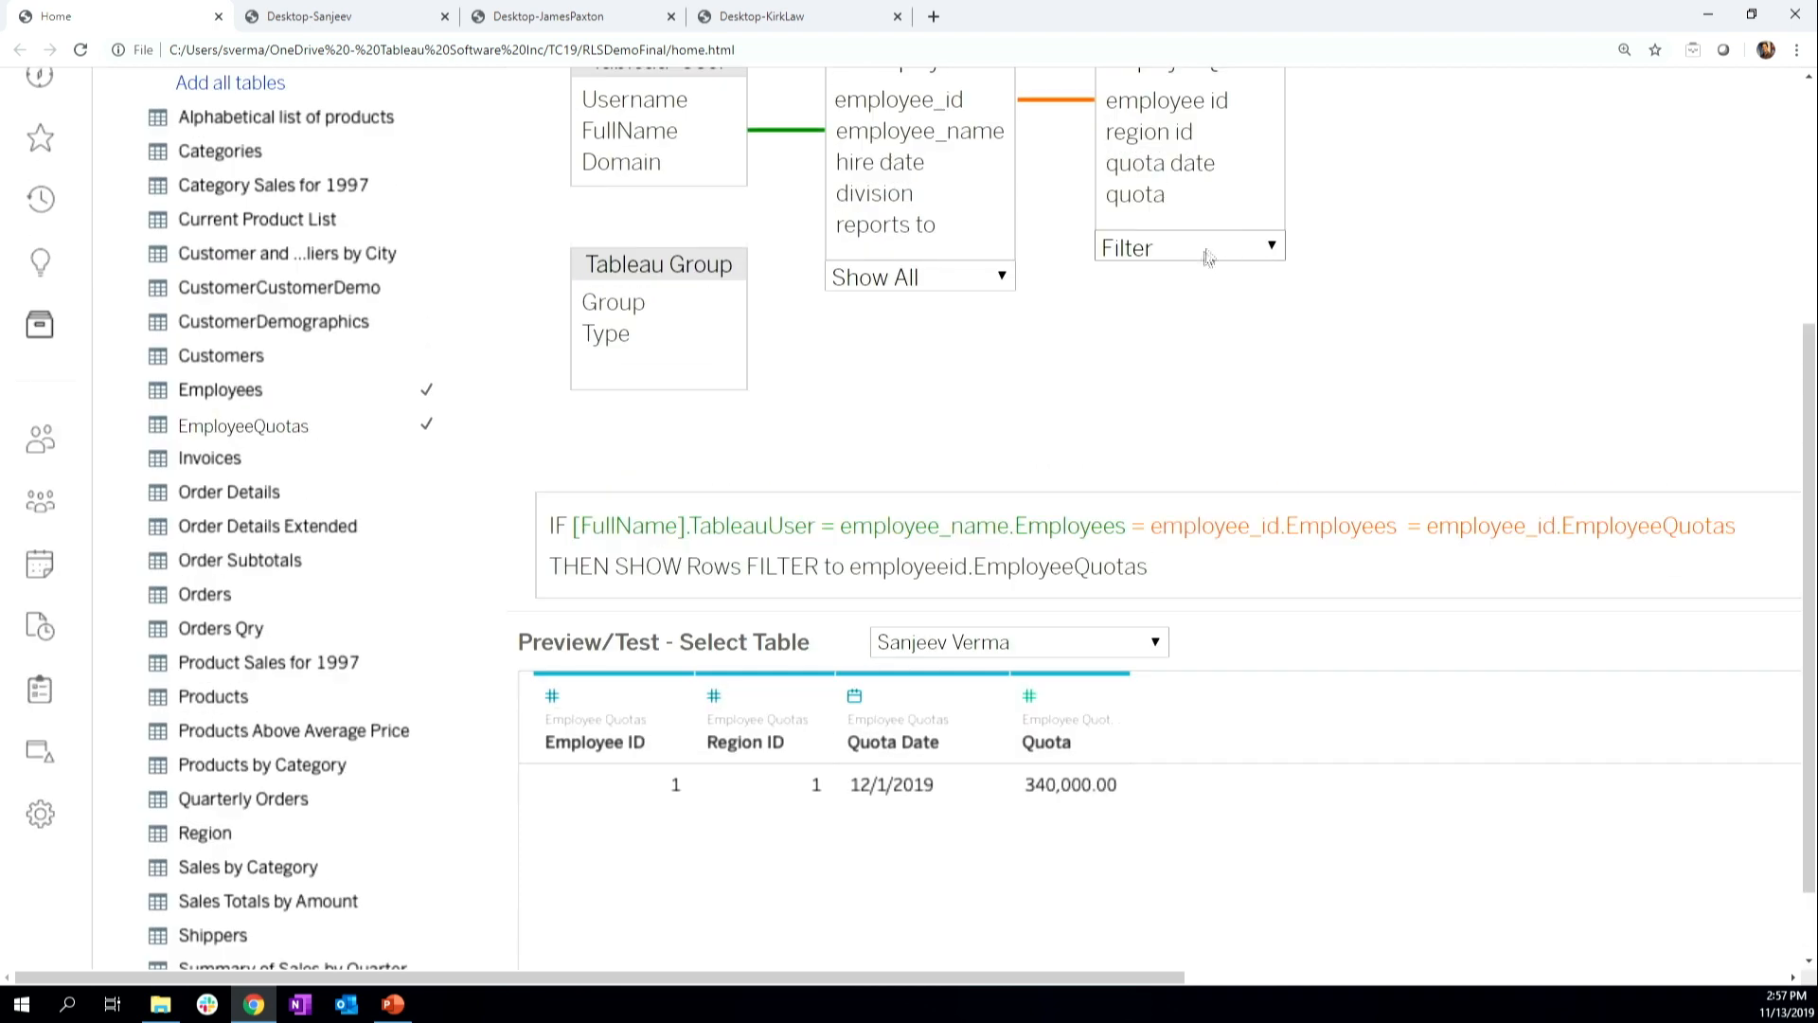
click(1016, 650)
click(1002, 712)
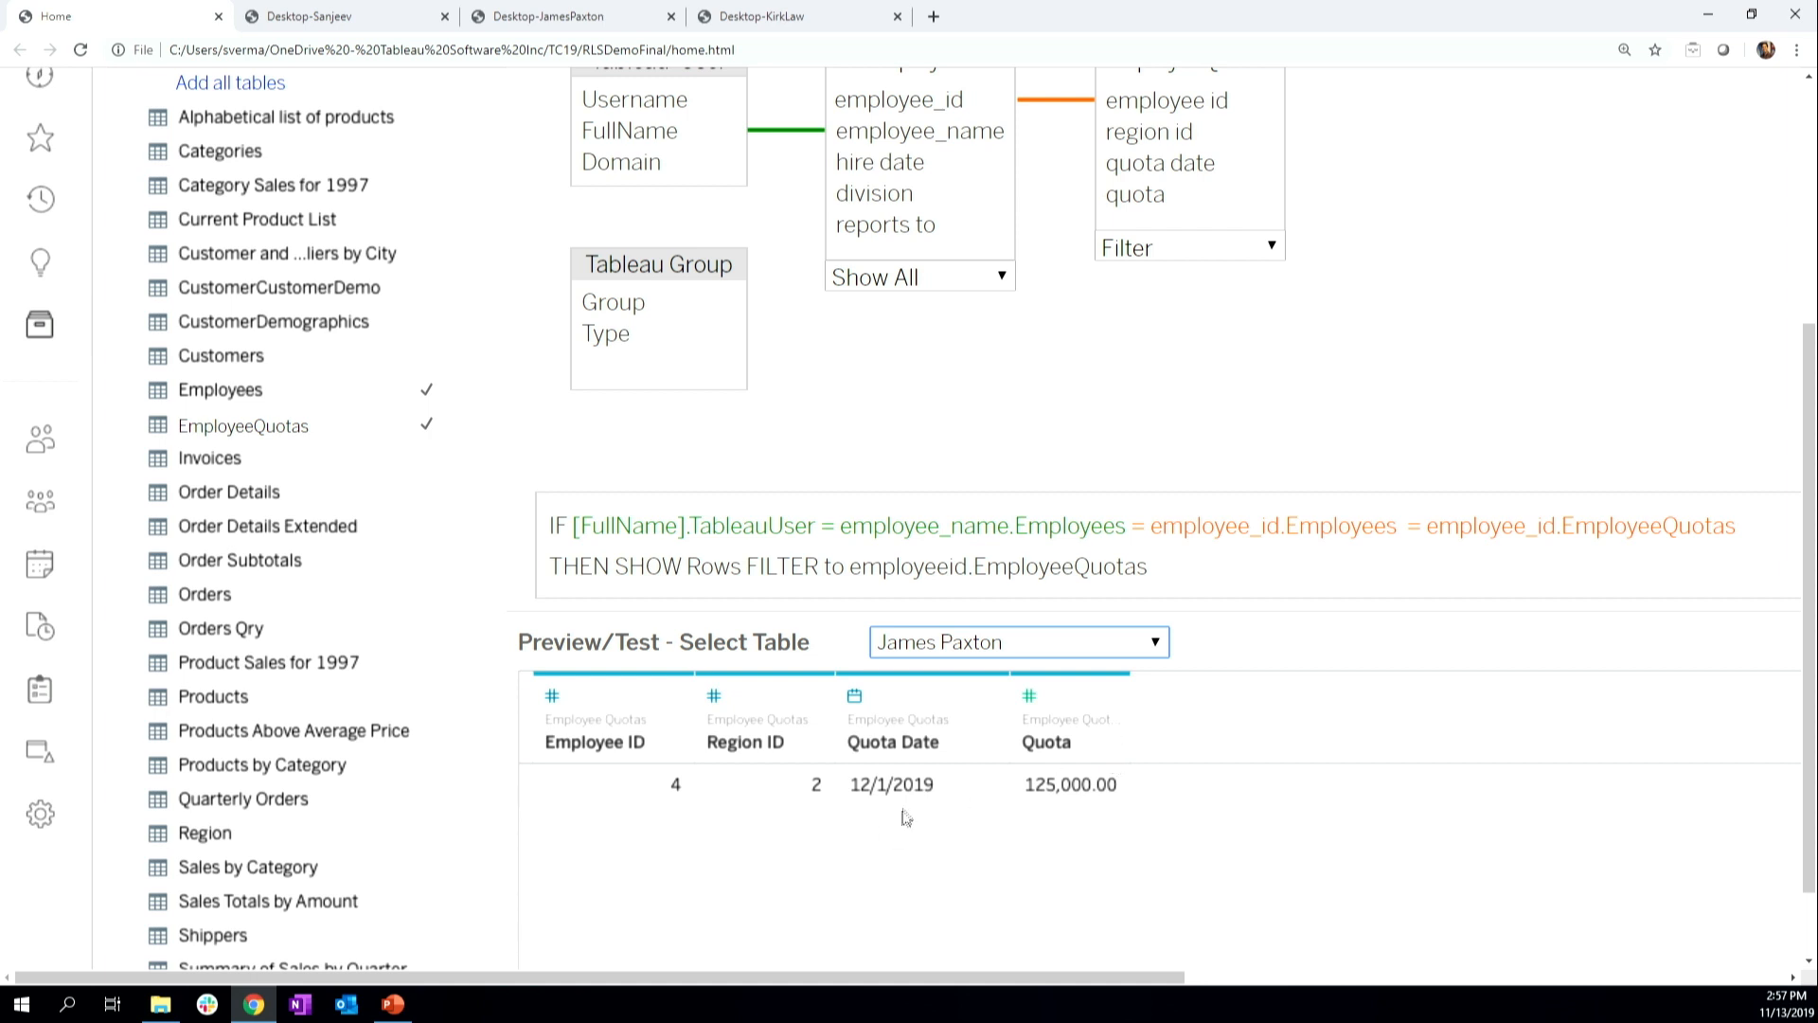
- Save the EmployeeQuotas row-level security policy and review its condition in the table's policy list
scroll(1017, 955, up, 1)
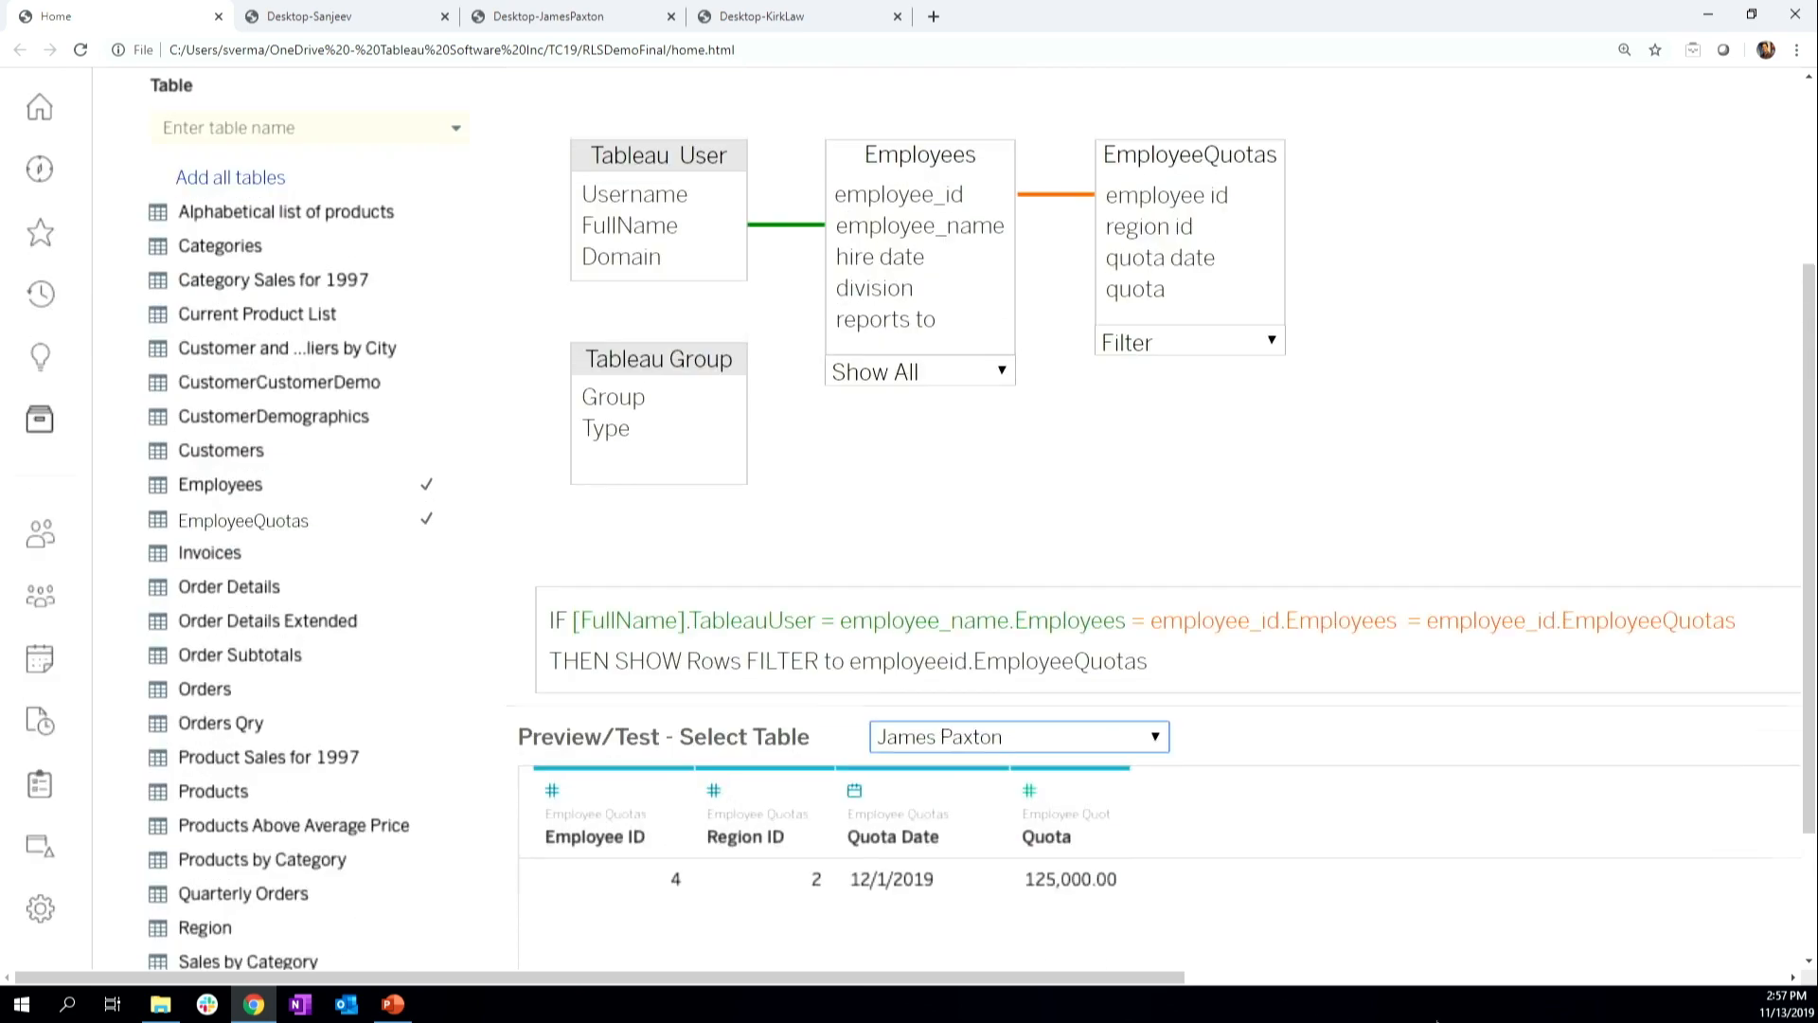
scroll(1018, 954, down, 2)
scroll(1743, 947, right, 10)
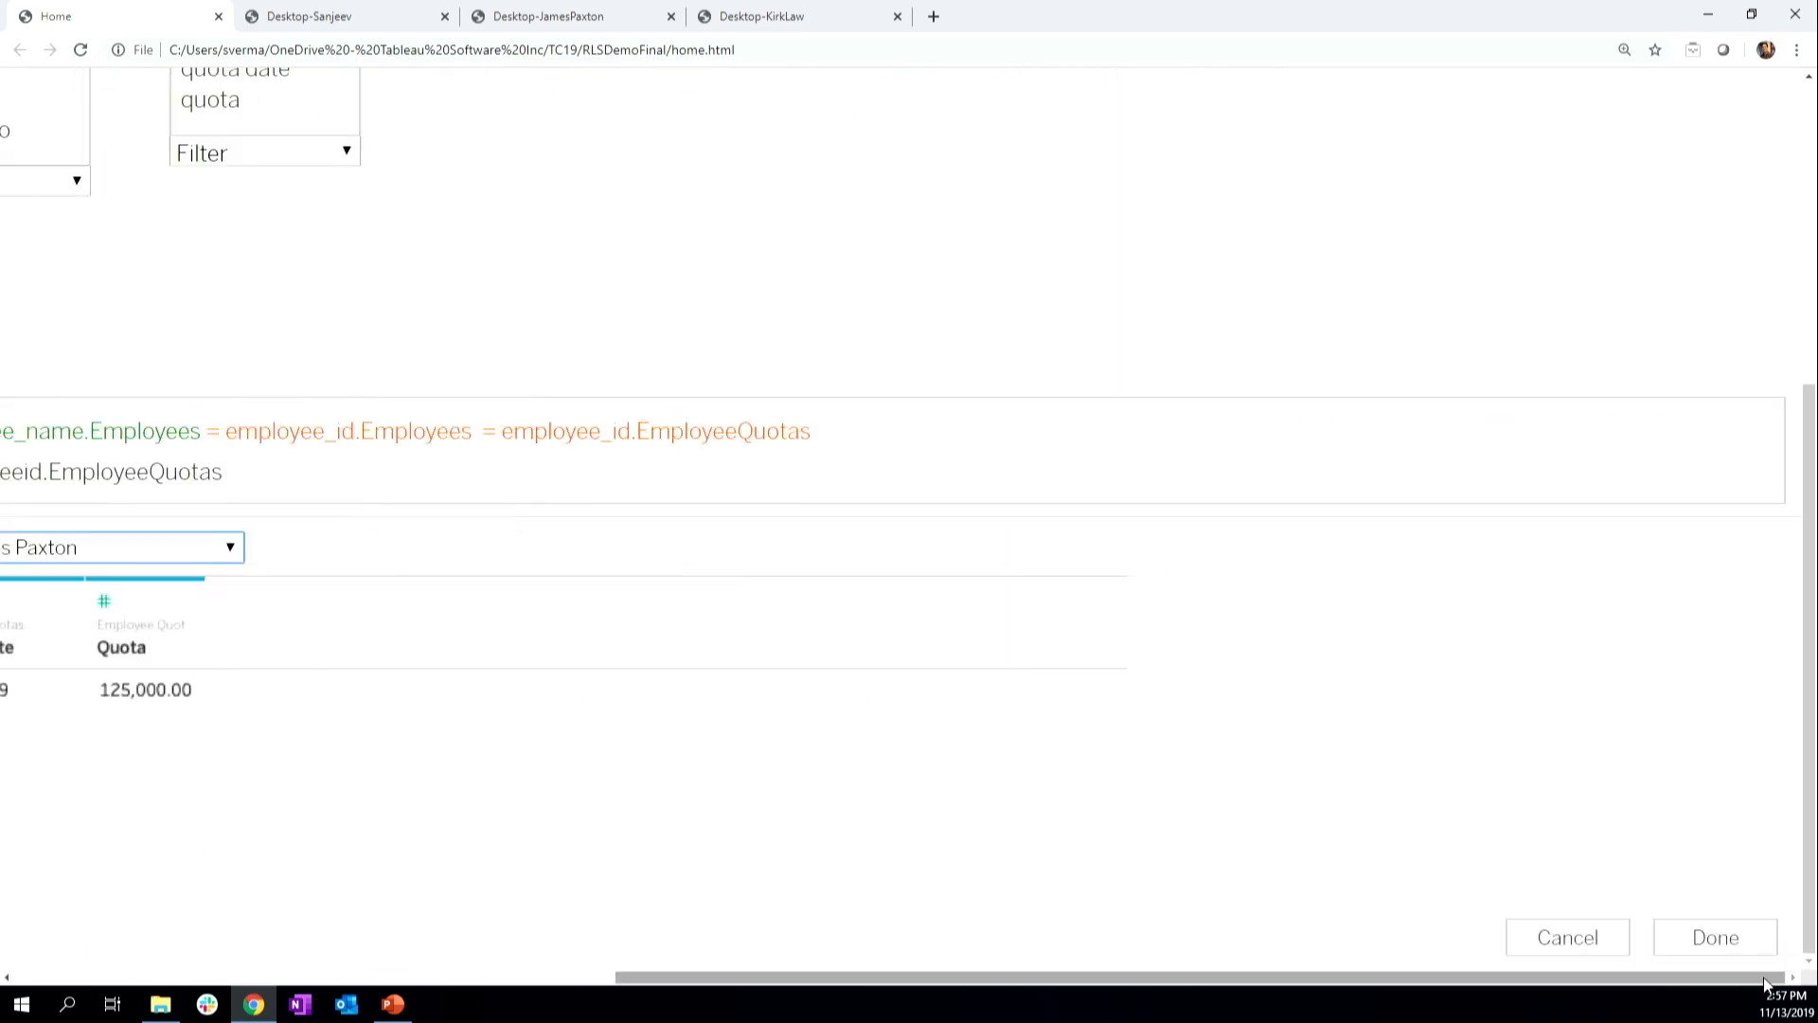
click(1724, 935)
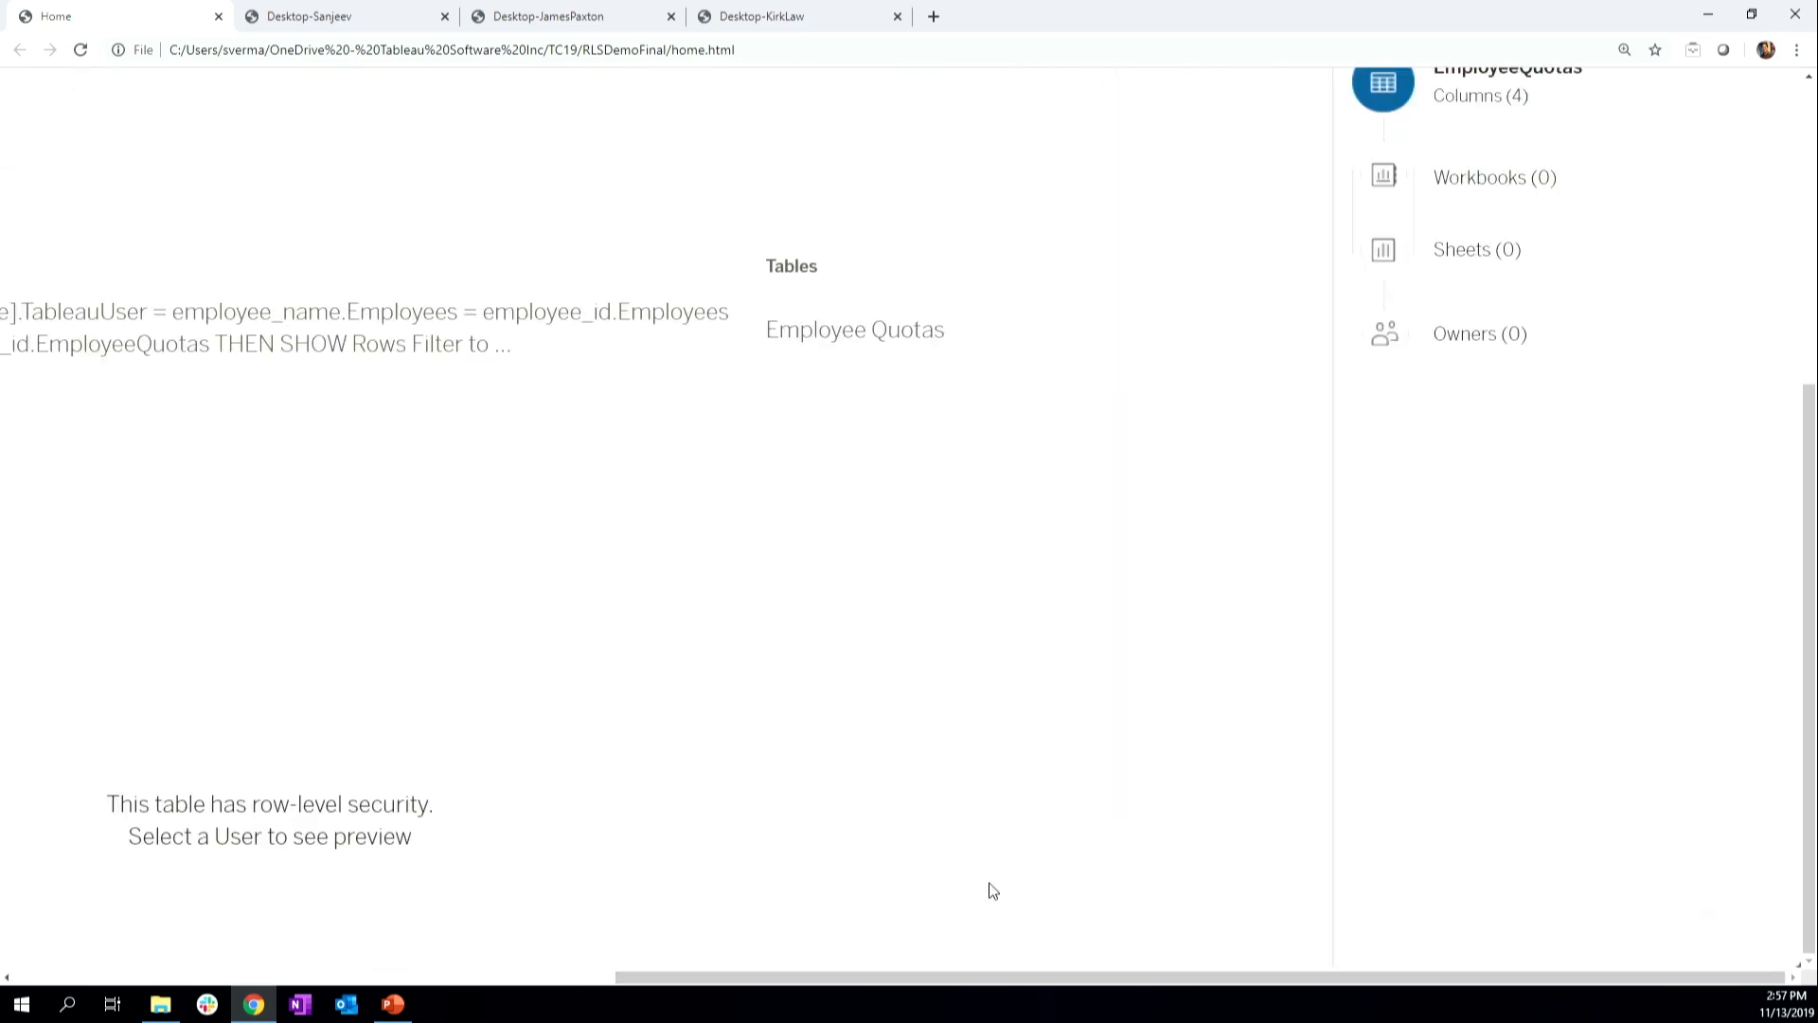
drag(895, 977, 415, 923)
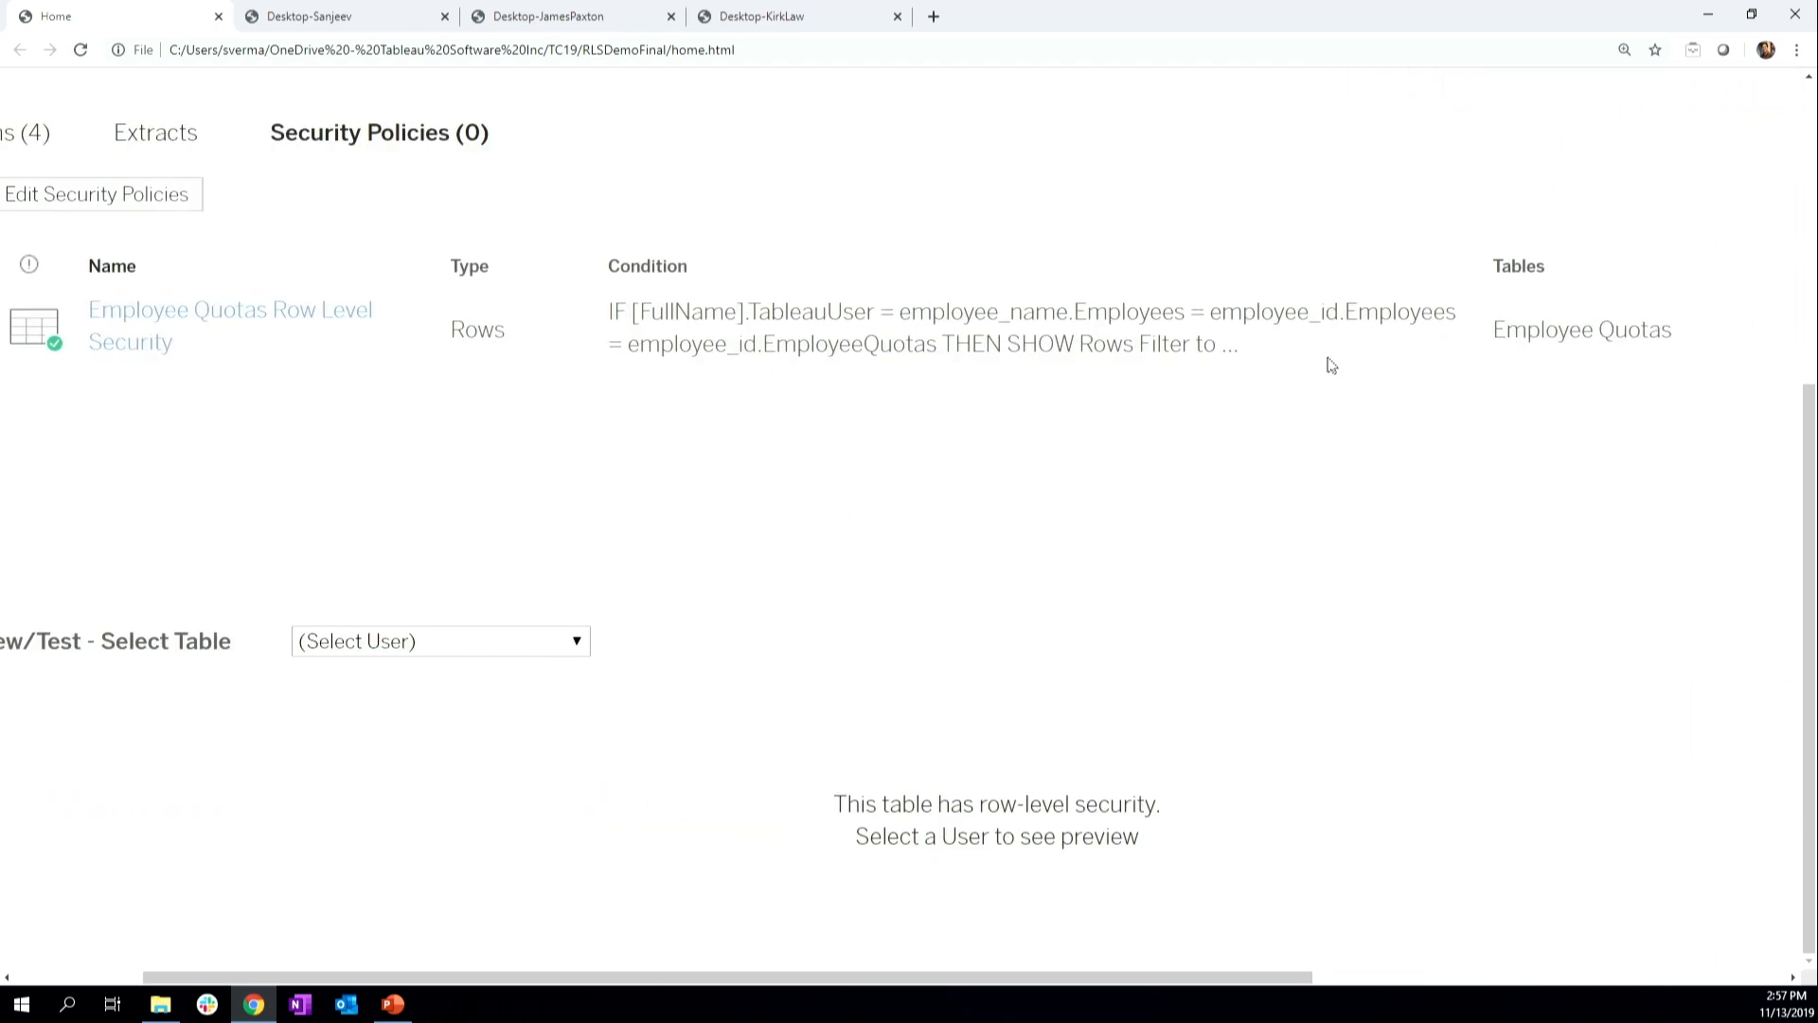
drag(1326, 355, 591, 325)
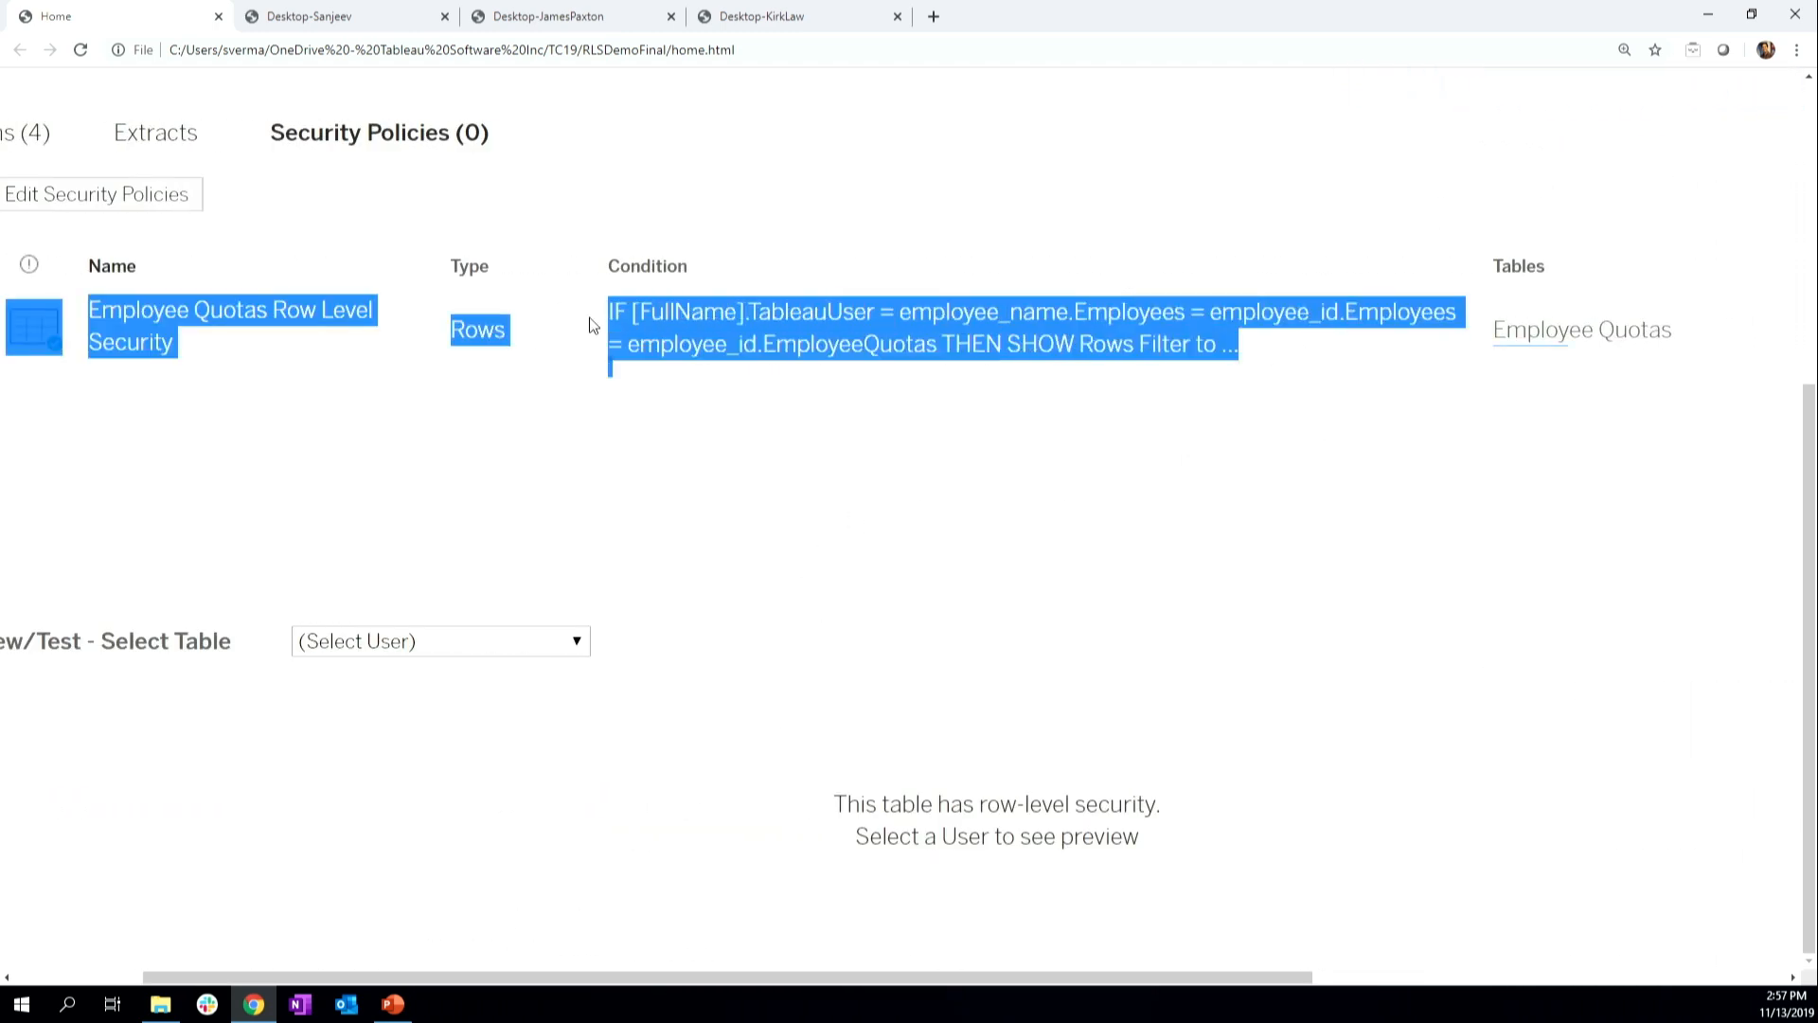
click(840, 414)
scroll(843, 412, up, 1)
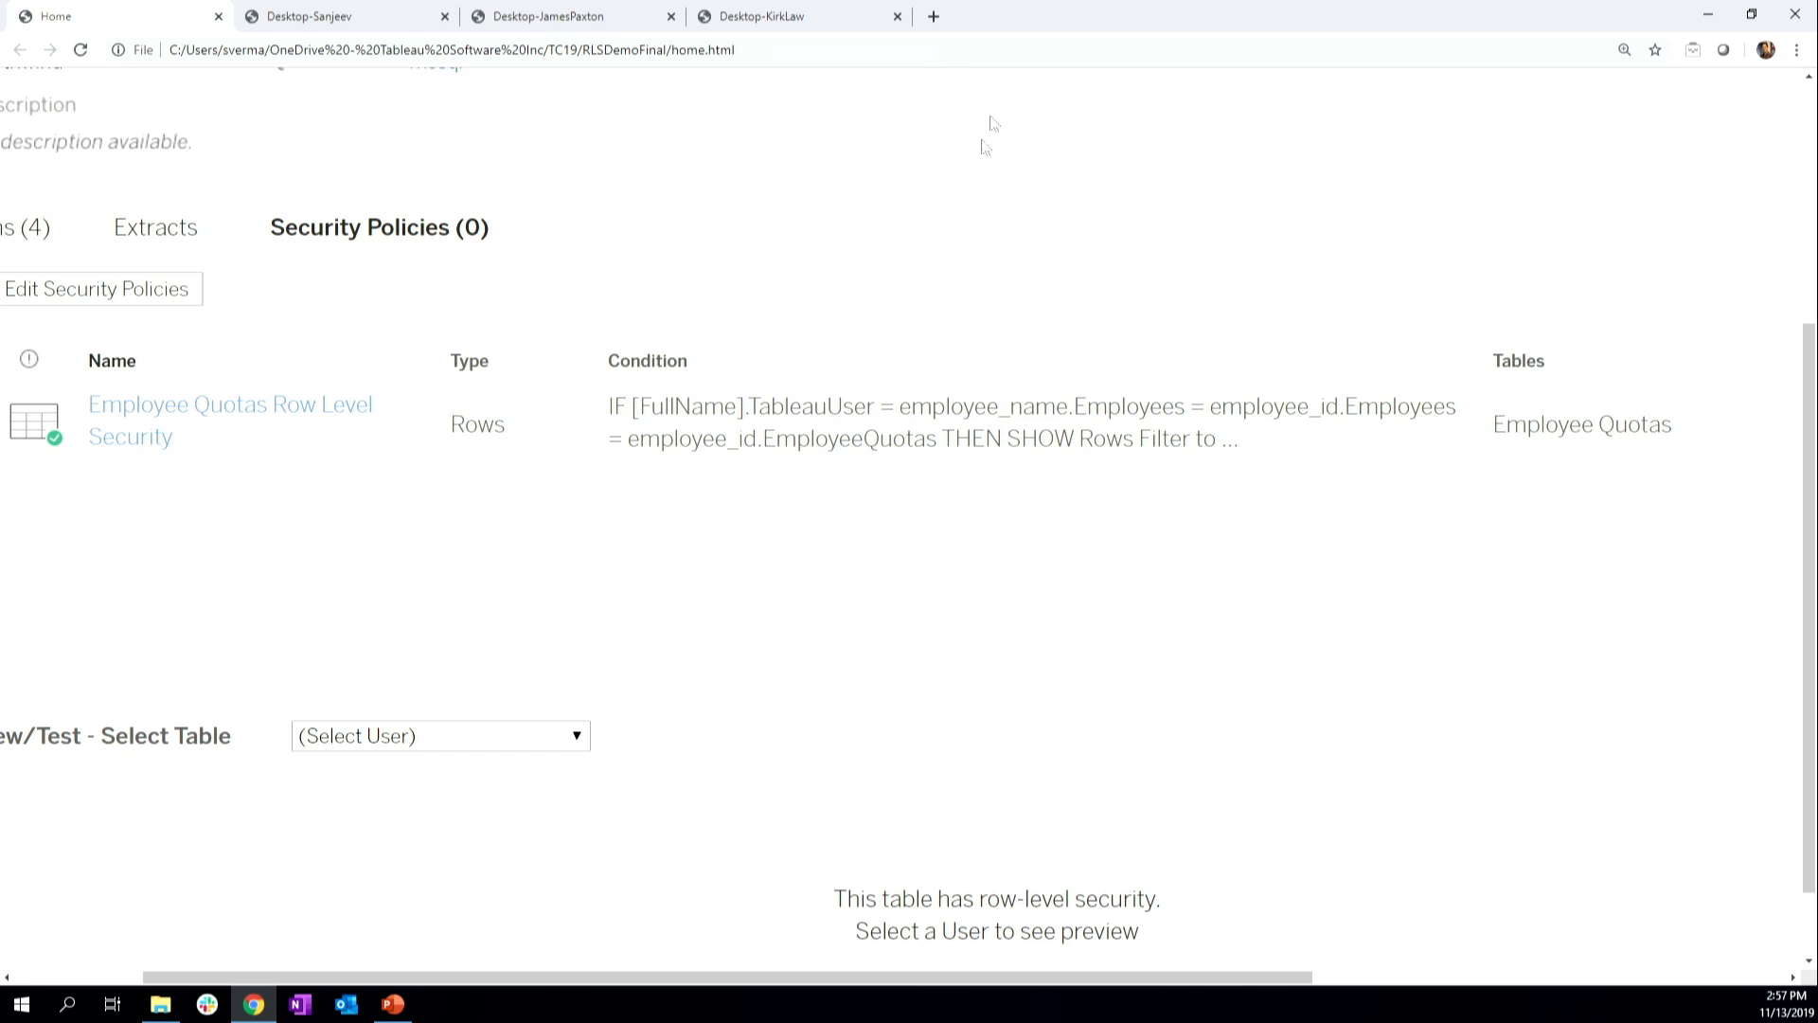
- Switch to the first user's Tableau Desktop session and connect to the global_superstore Orders table on Tableau Server, using content type Tables
click(375, 14)
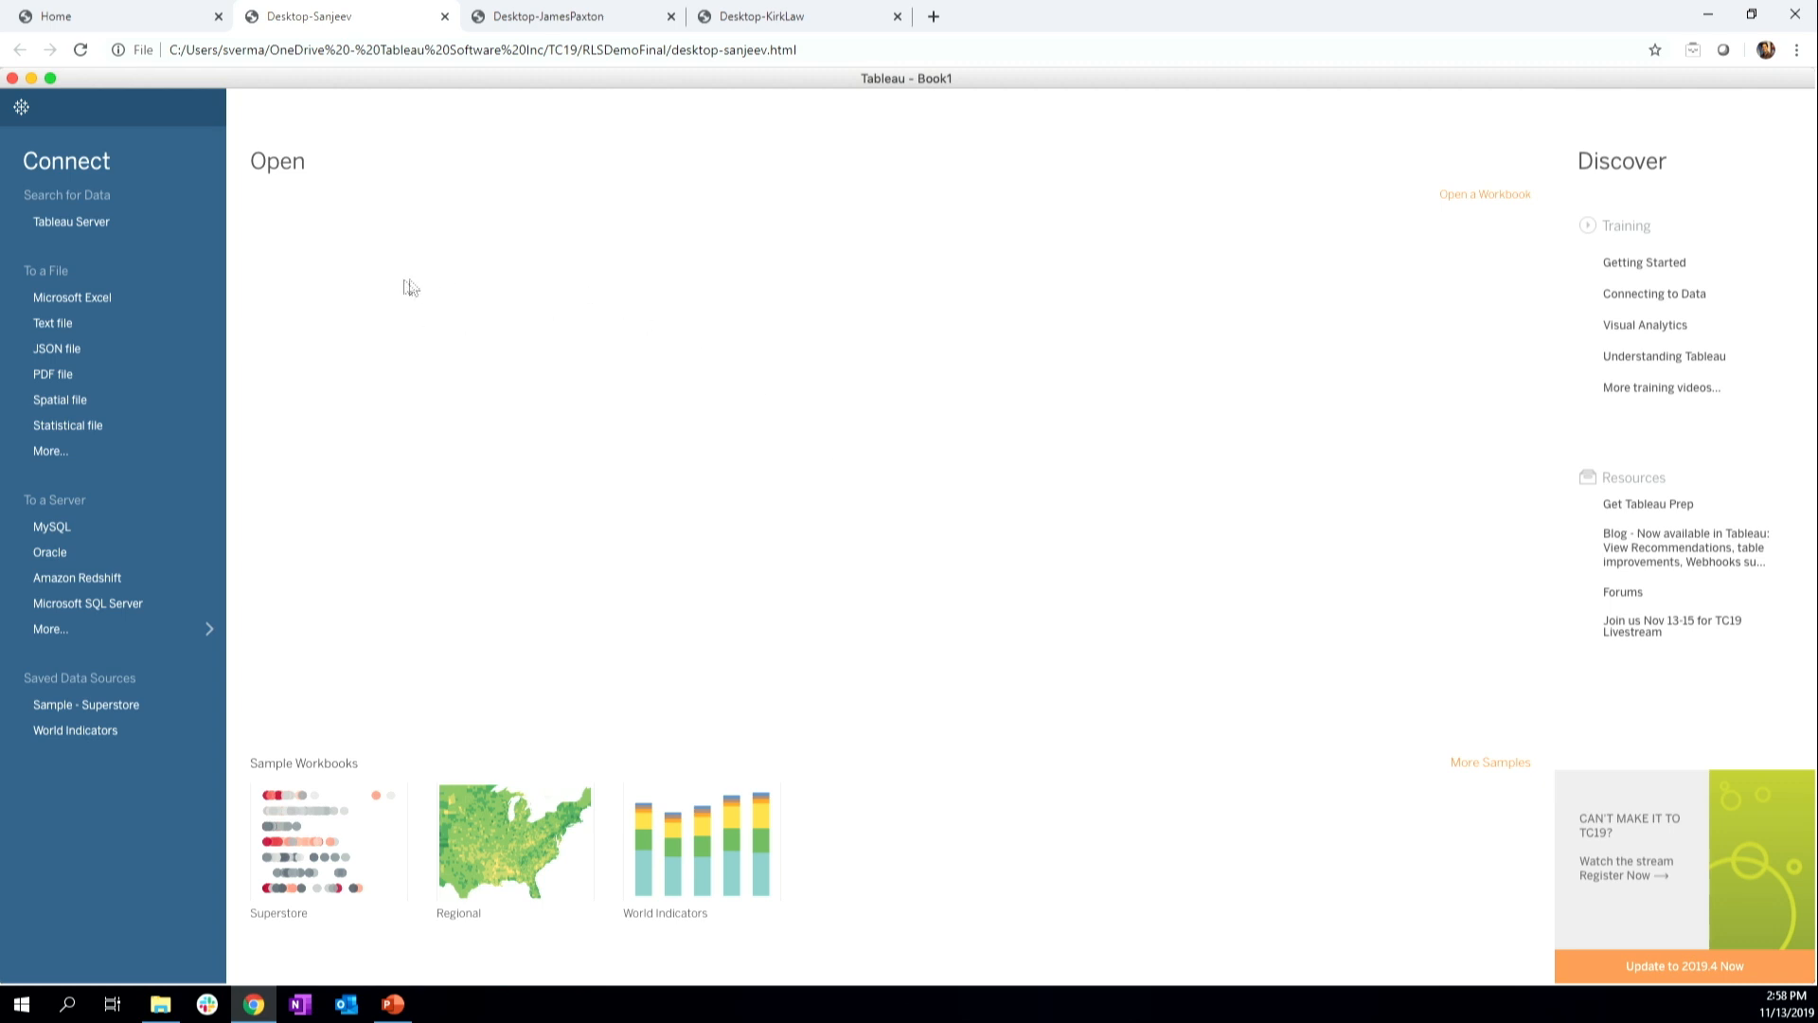
click(100, 223)
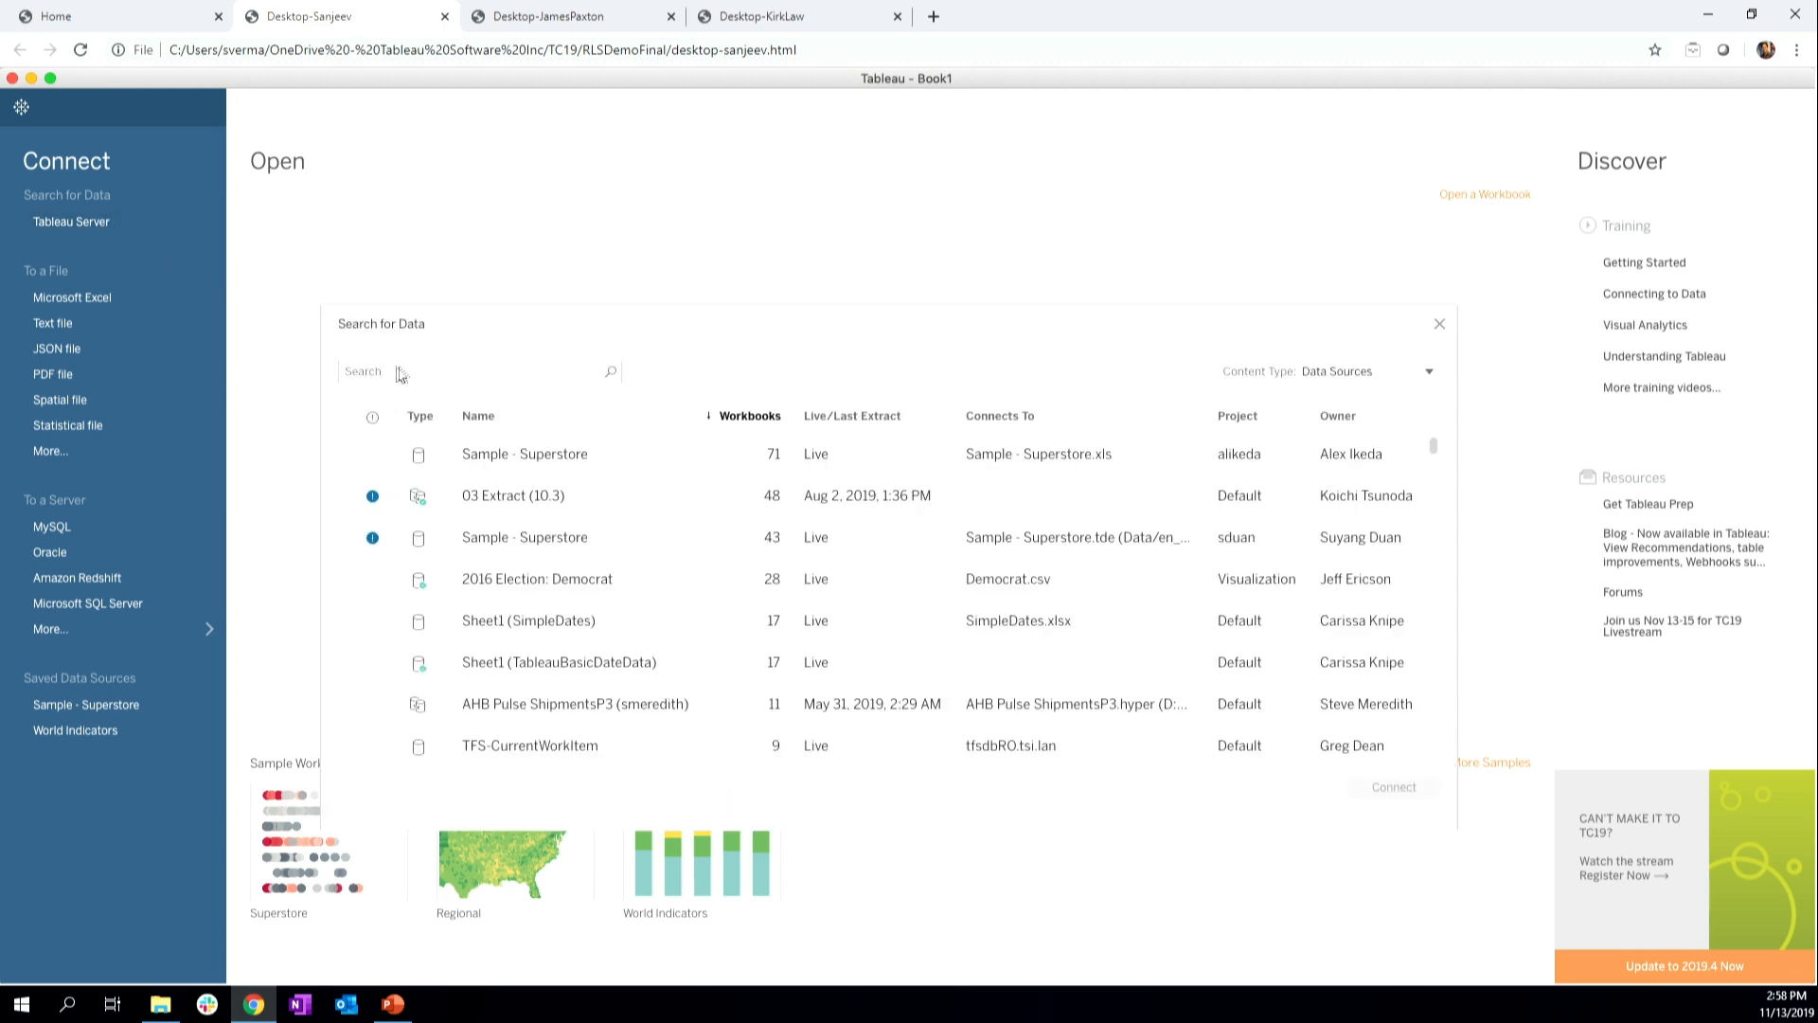
click(1429, 376)
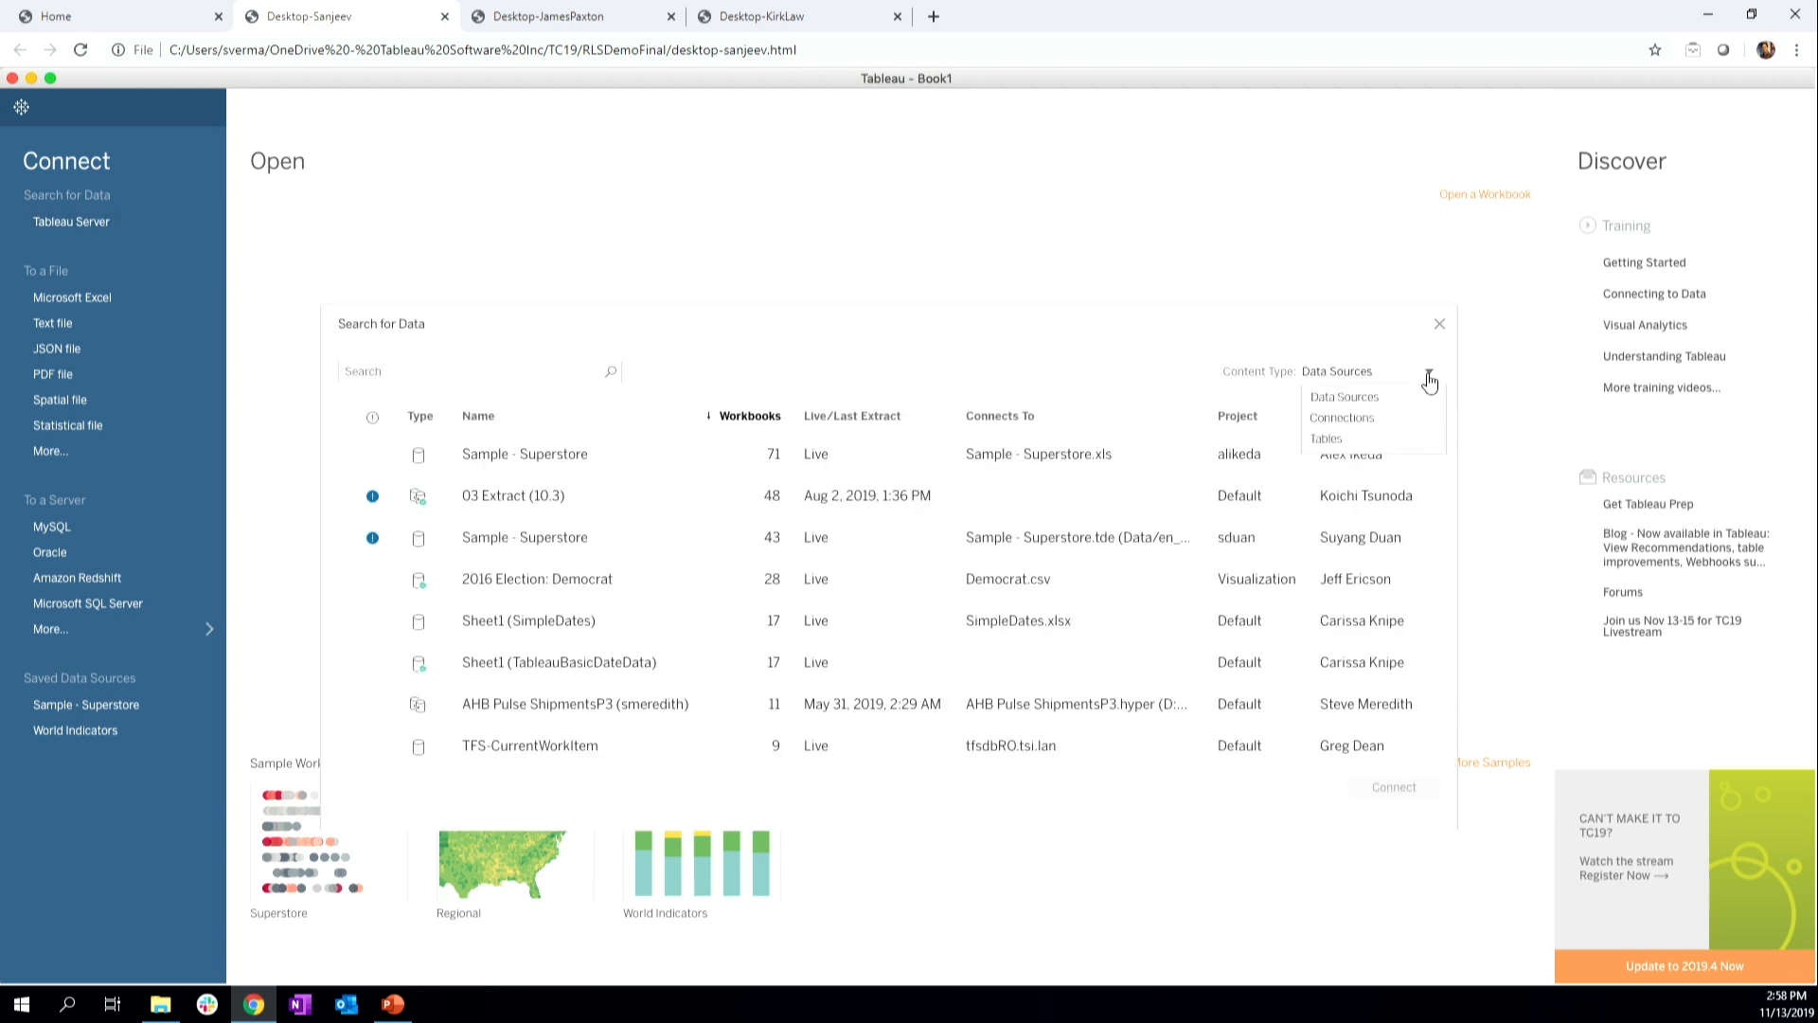
click(1388, 442)
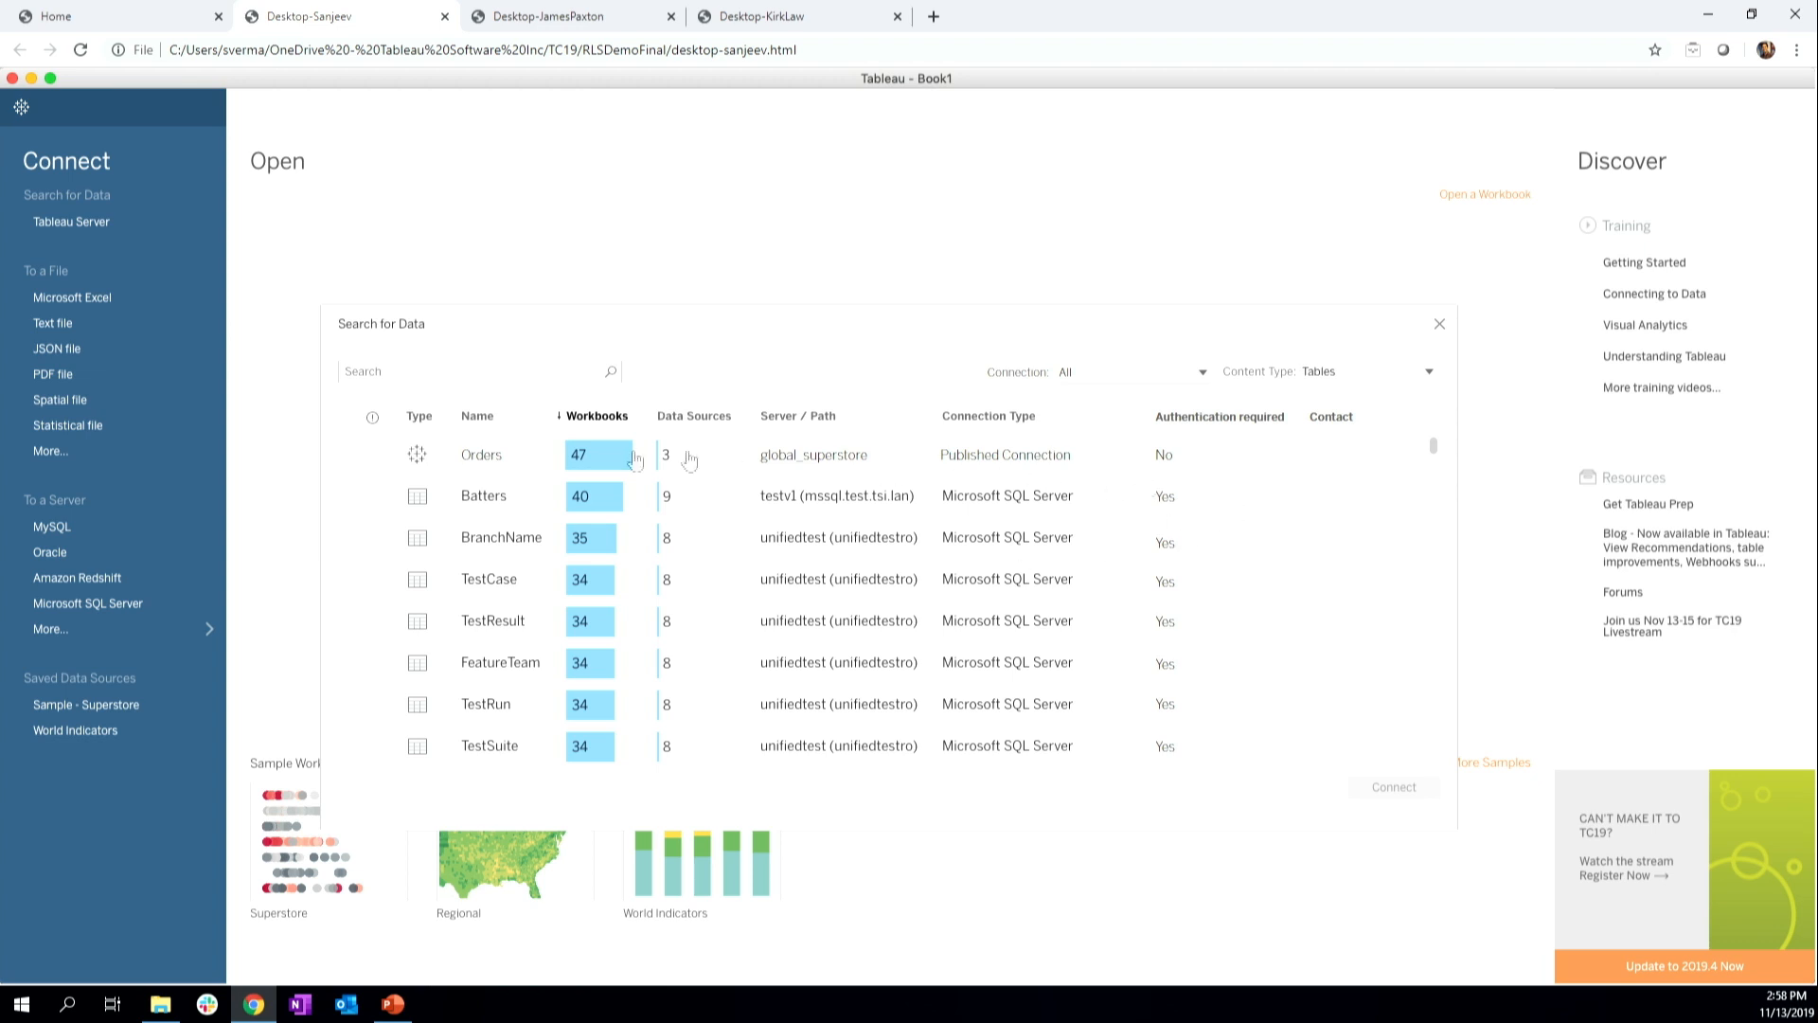
click(489, 460)
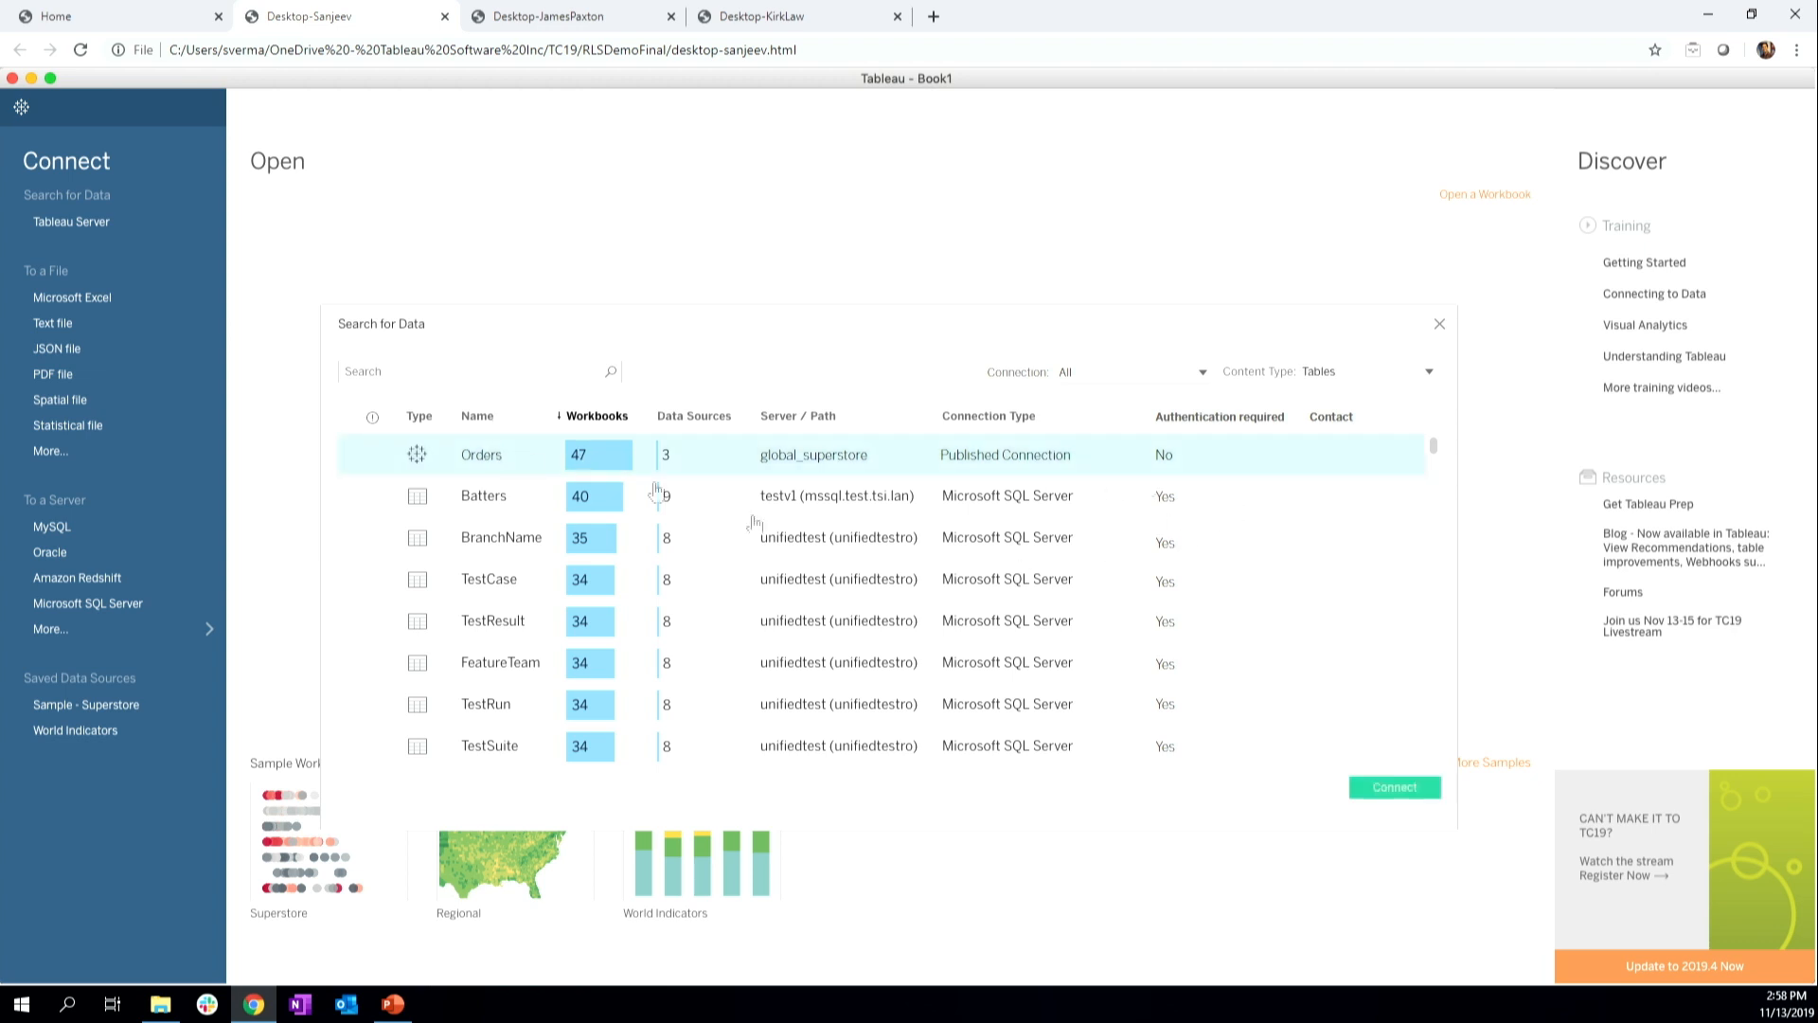
click(1373, 789)
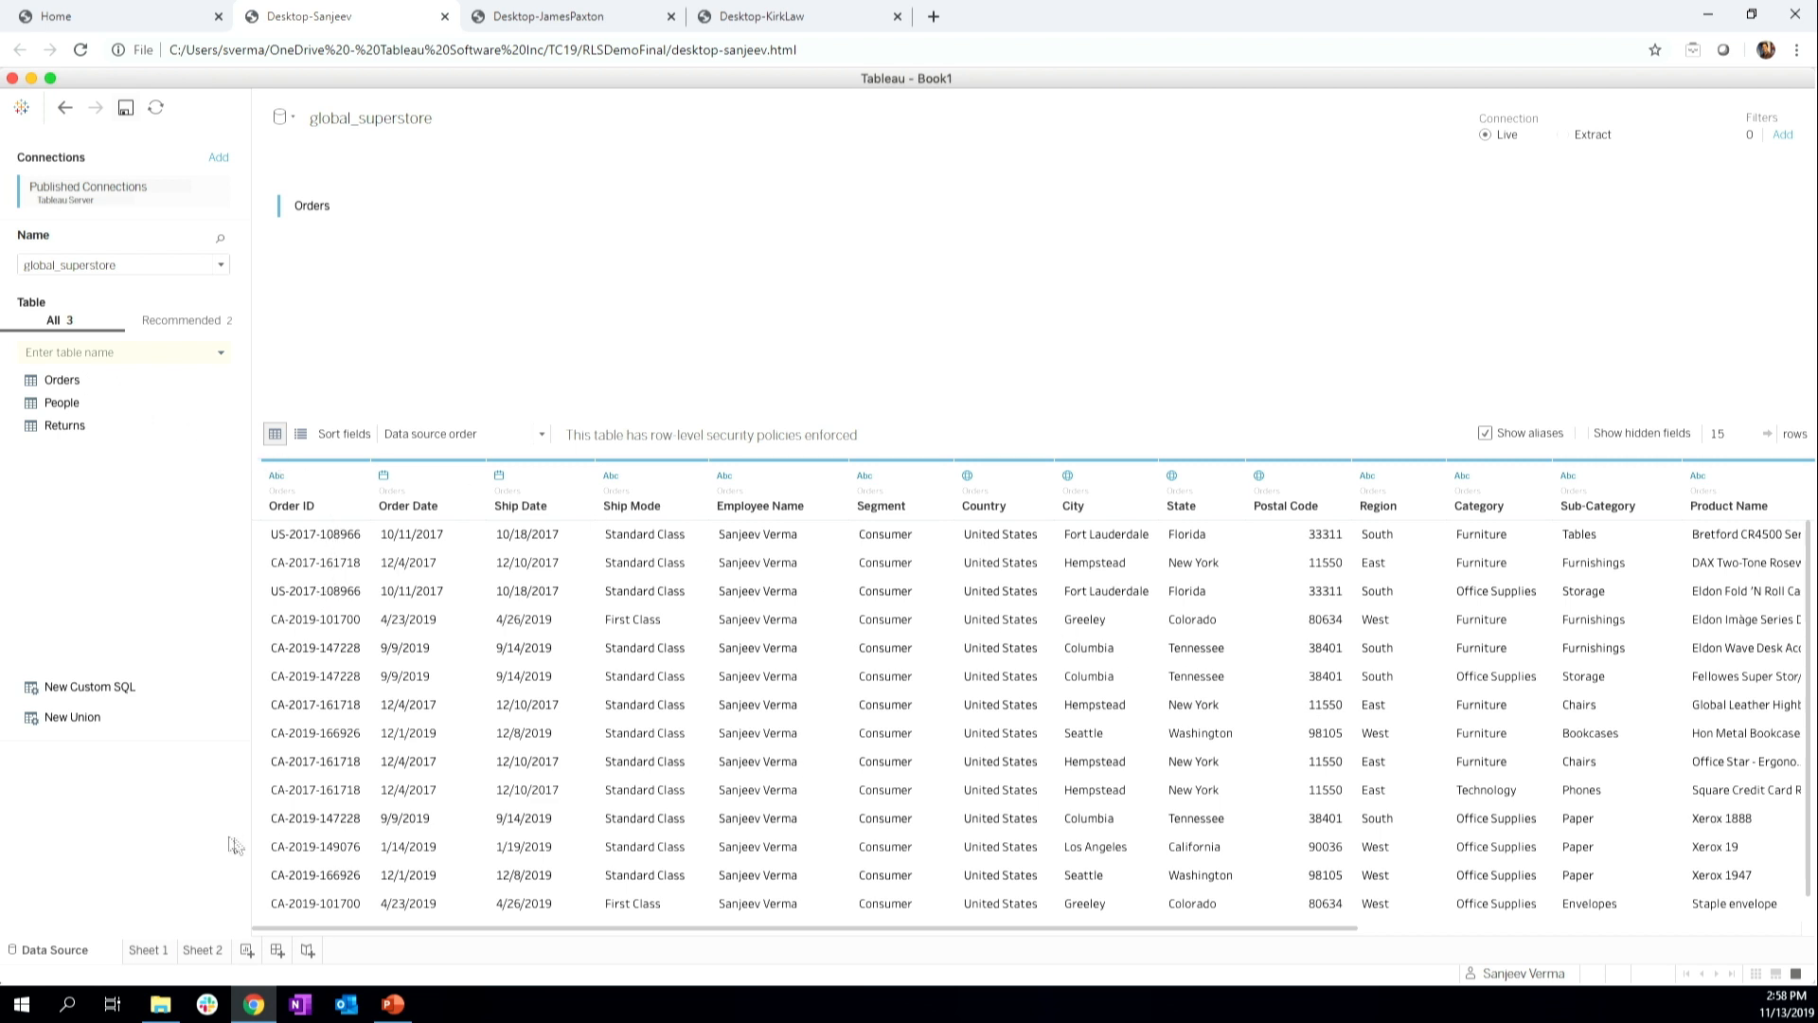
- Build a bar chart on Sheet 1 with Employee Name on Rows and the sum of Sales on Columns
click(147, 949)
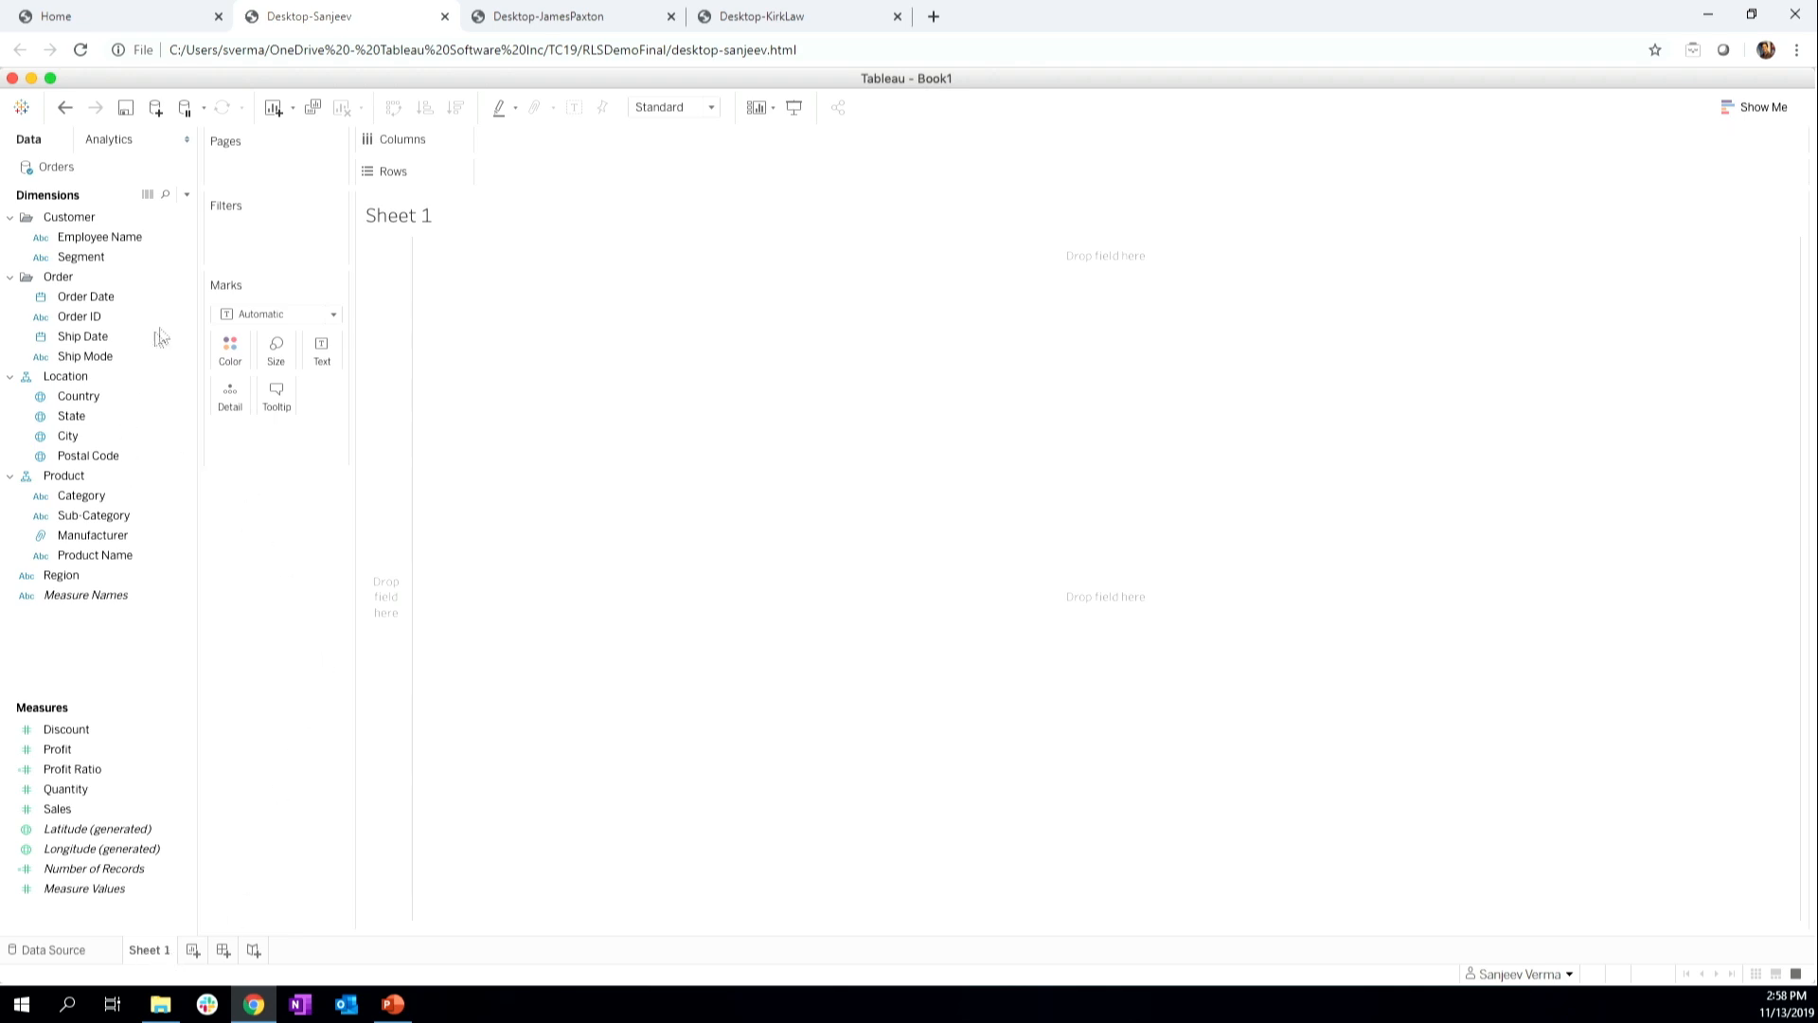
drag(100, 237, 506, 170)
click(57, 812)
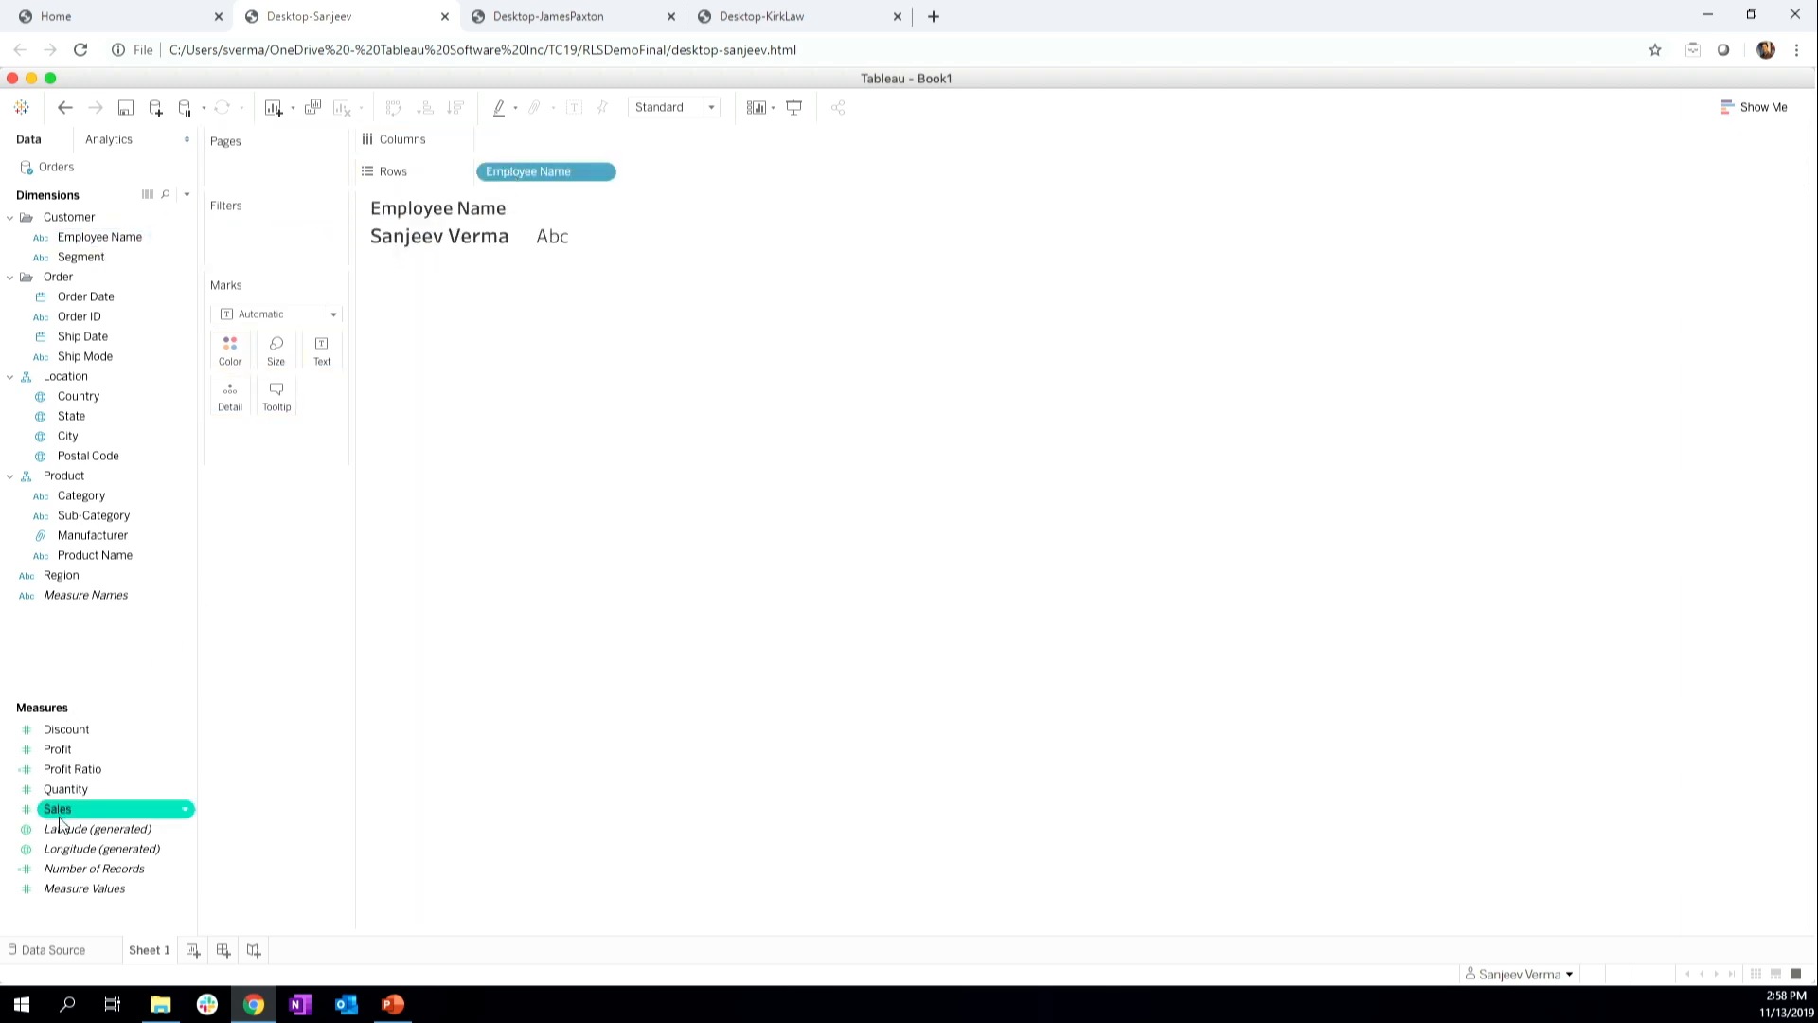
double_click(58, 811)
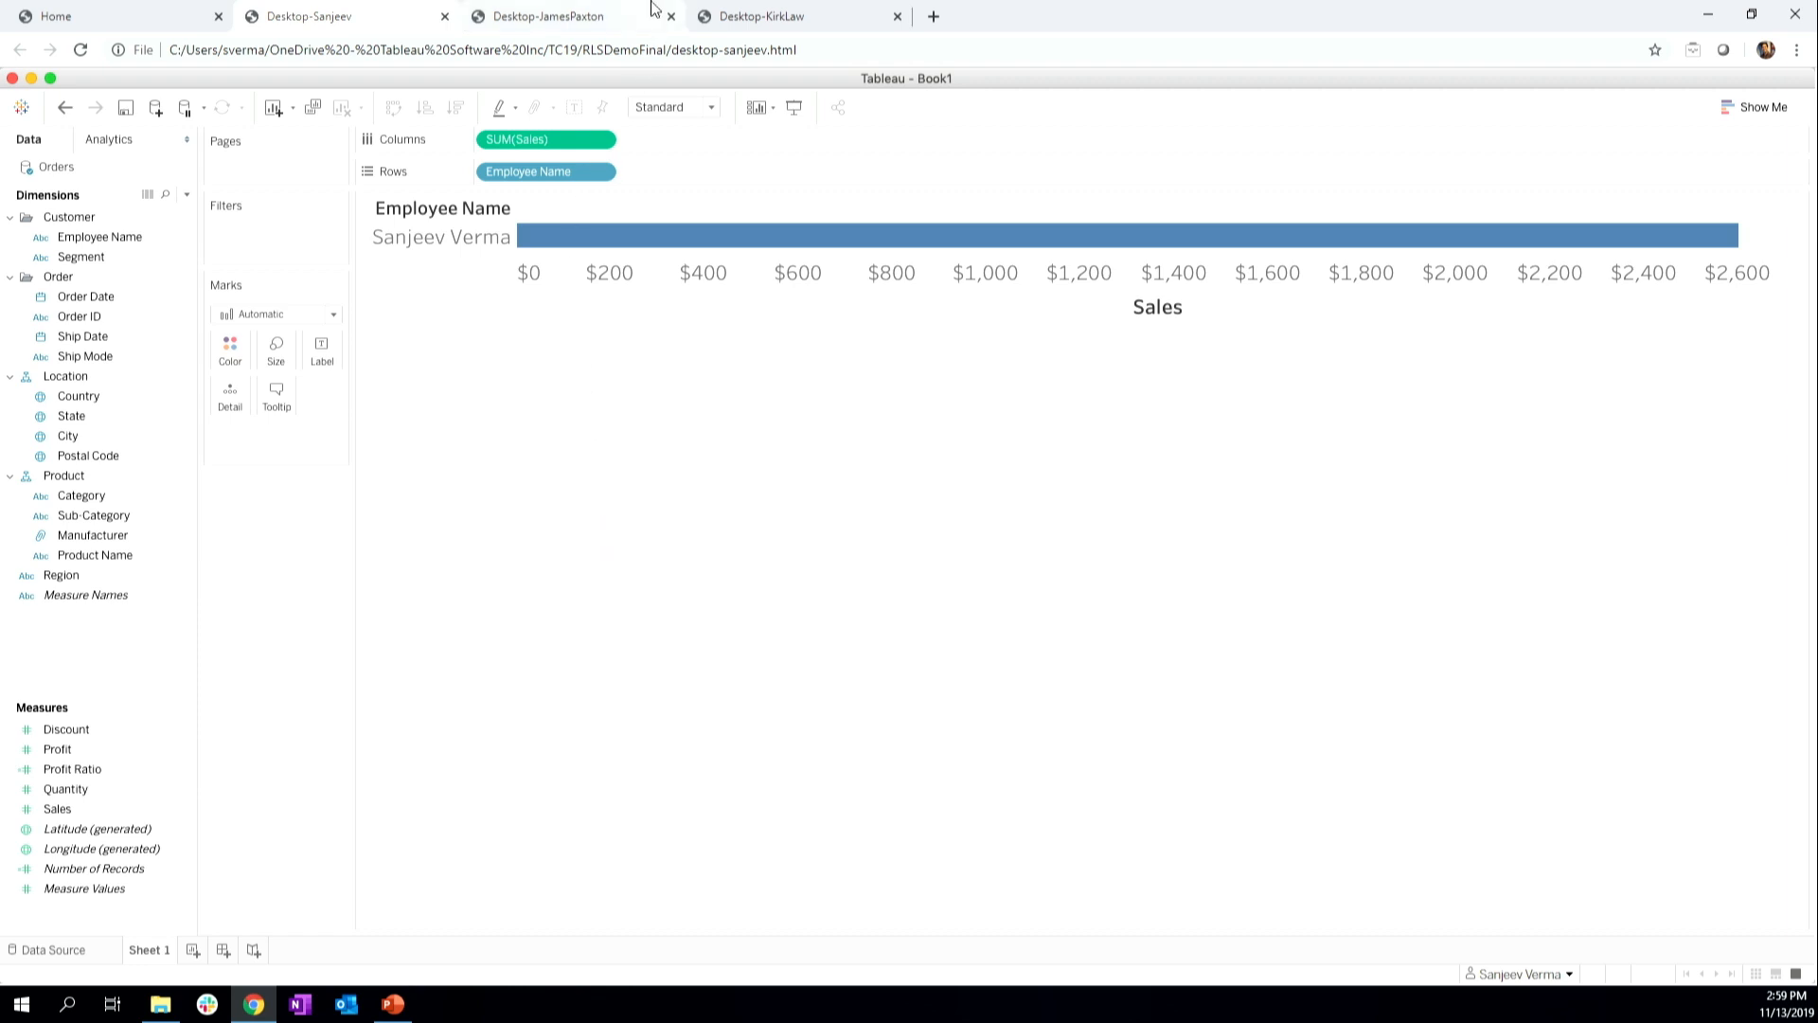
- Compare the same Sales by Employee Name chart in the other two users' Tableau Desktop sessions
click(607, 12)
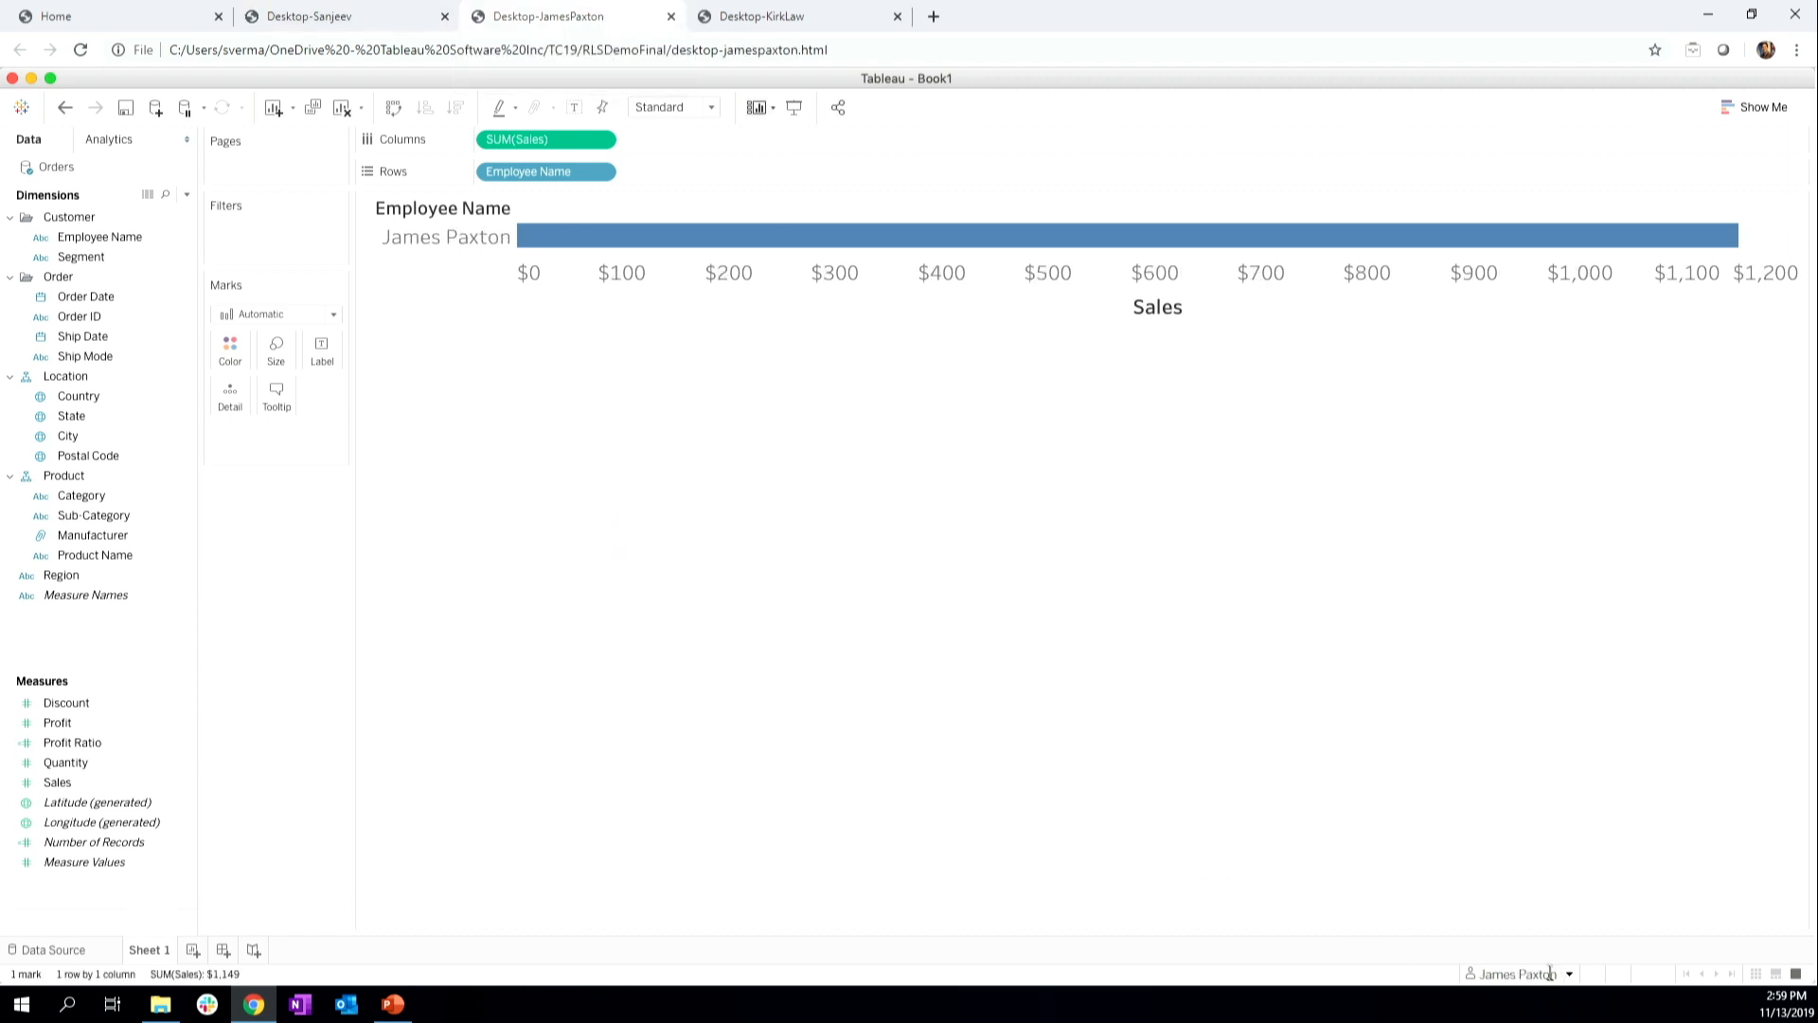
drag(1569, 975, 1517, 972)
click(803, 27)
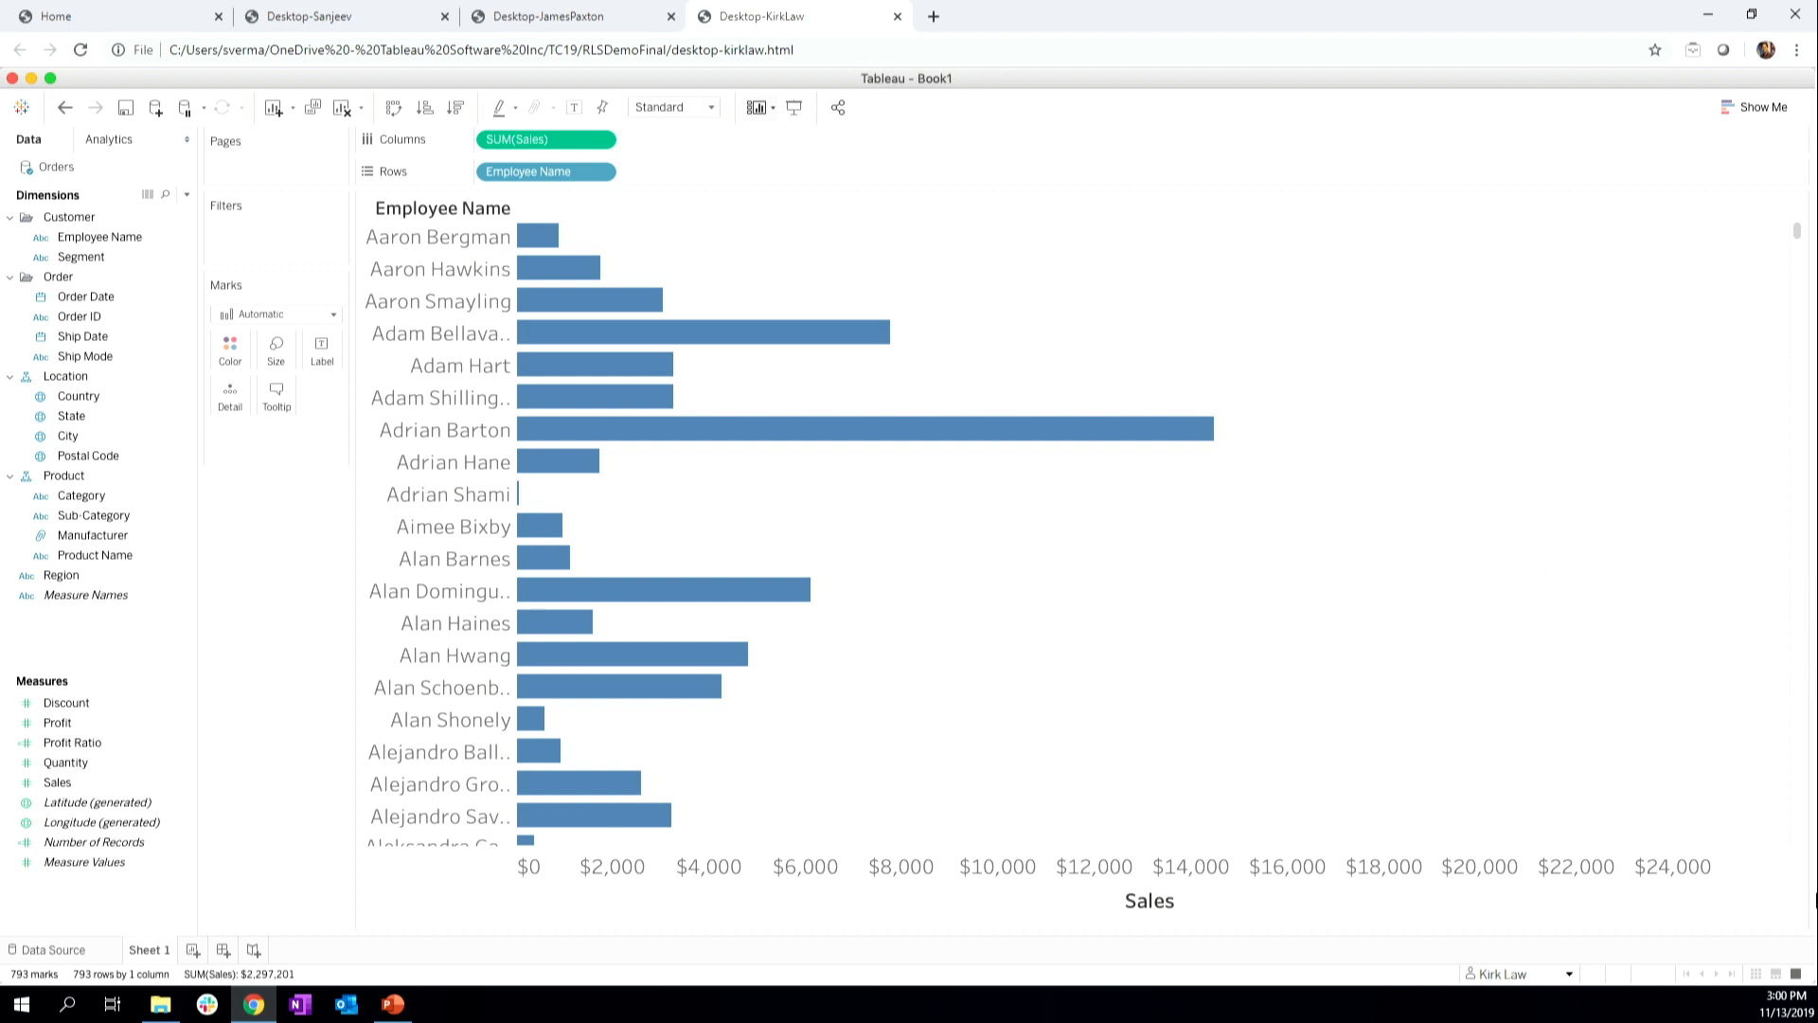
key(alt+Tab)
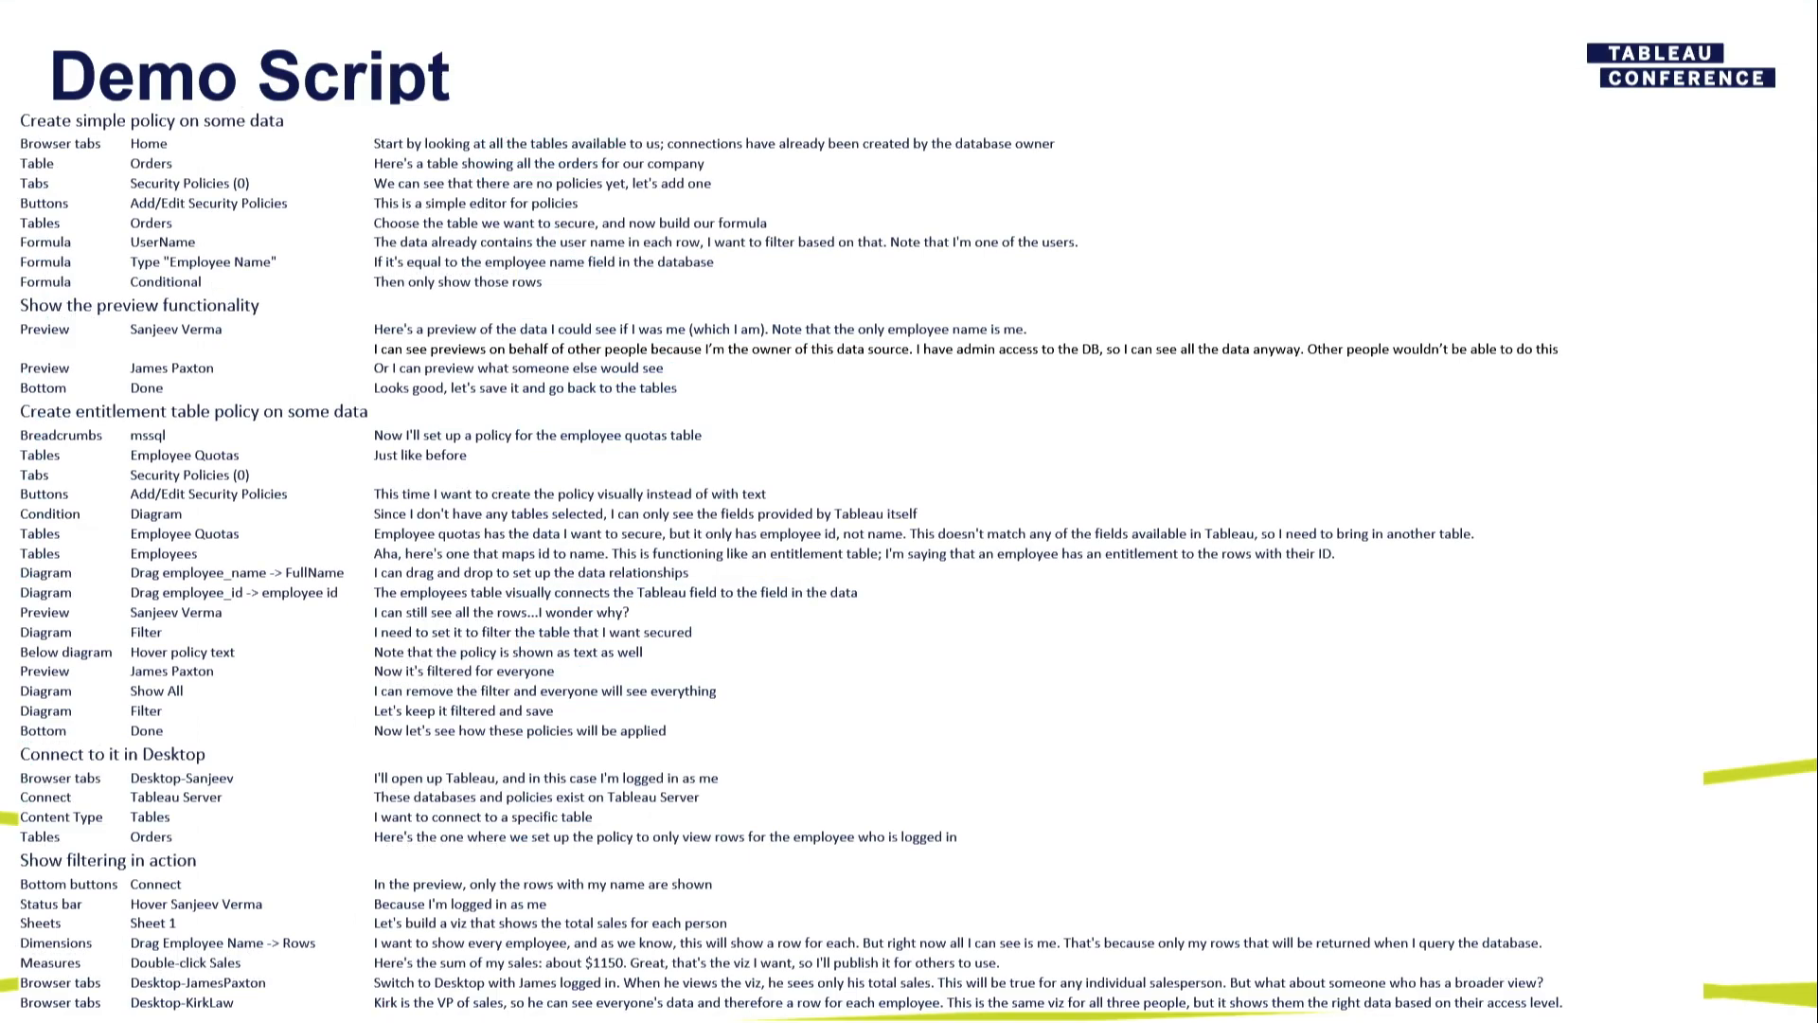
key(Right)
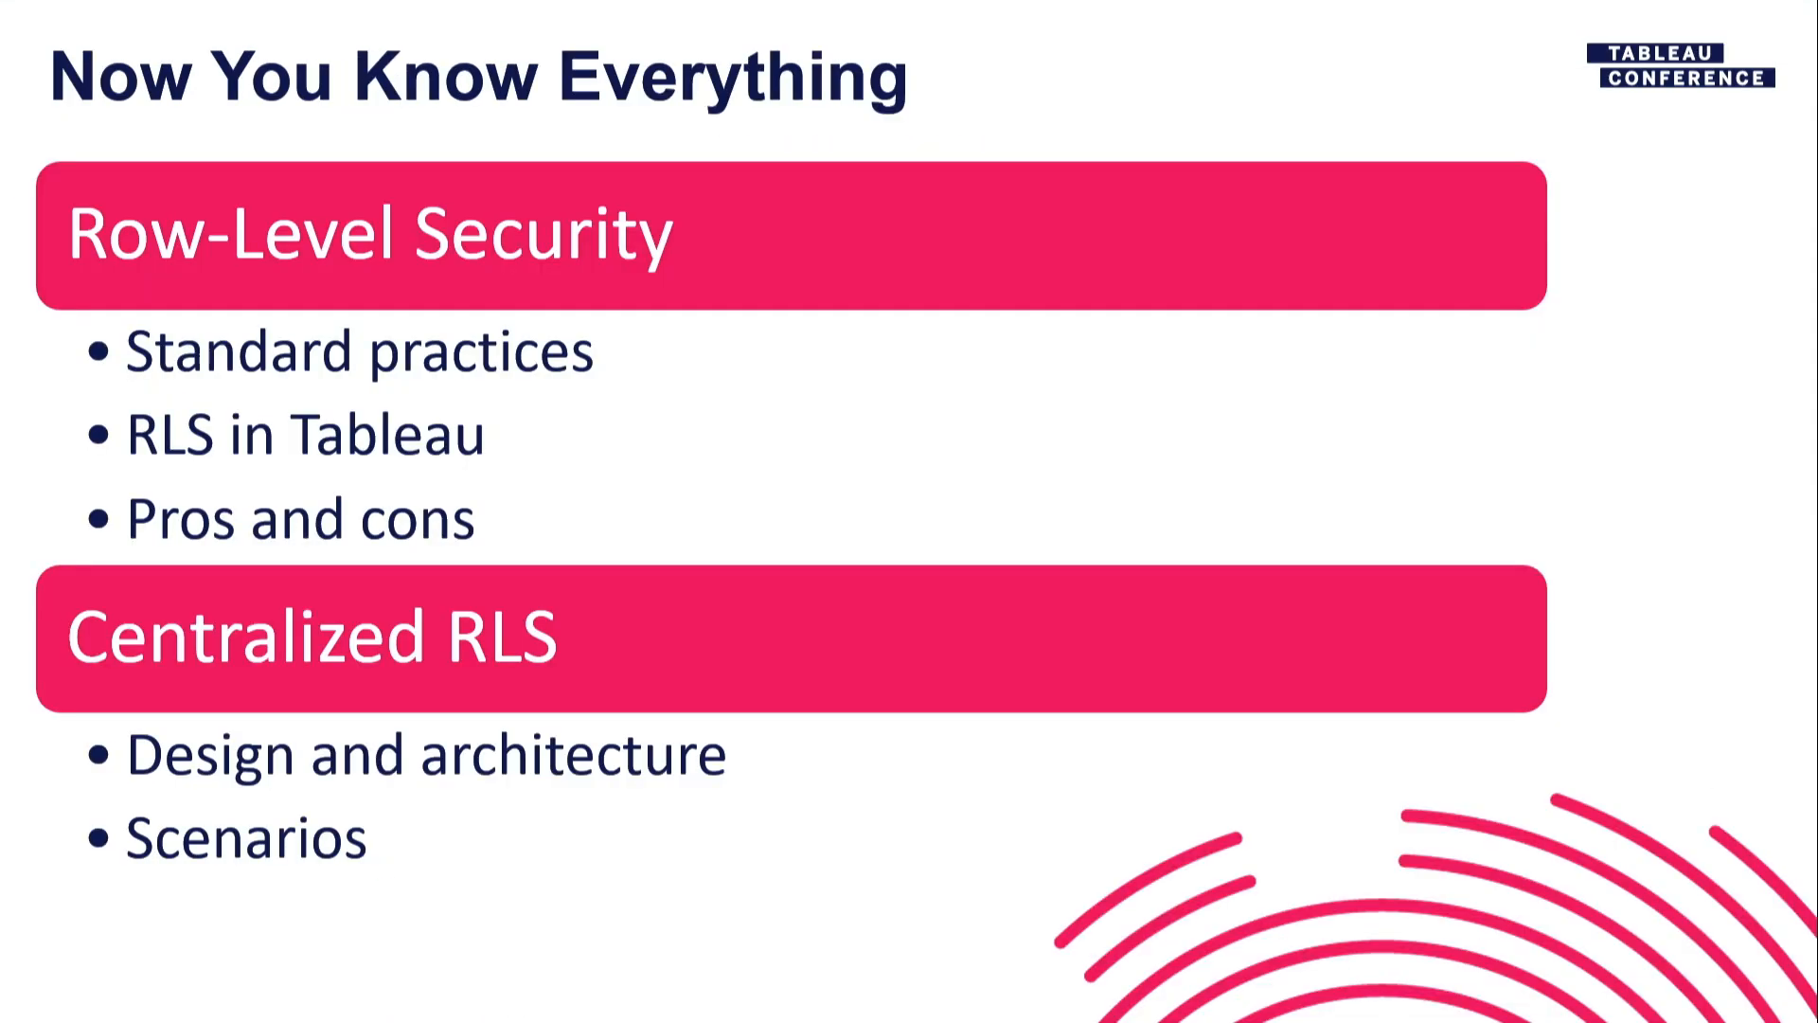